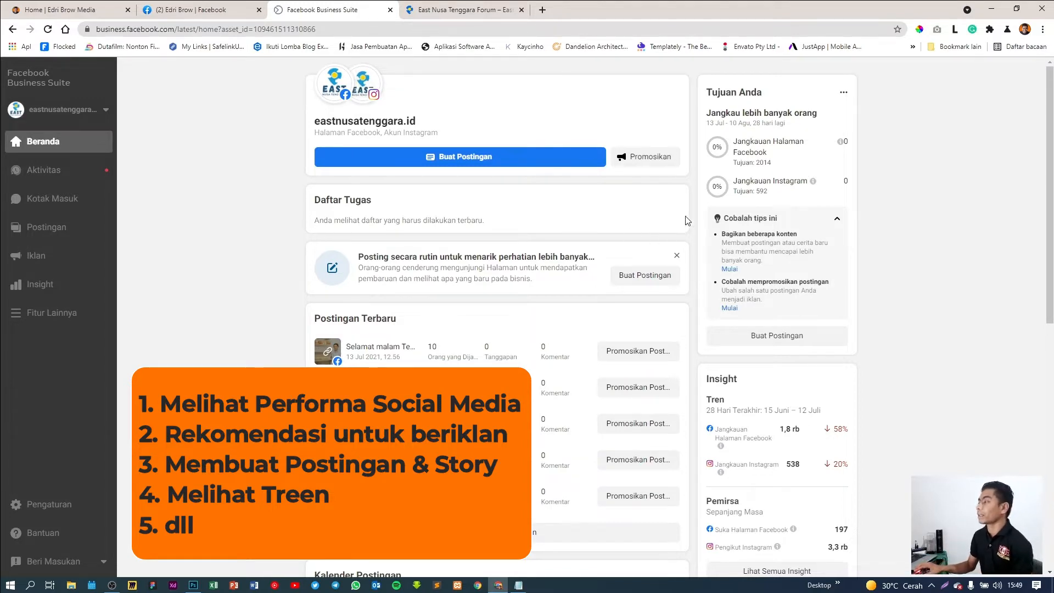
# Open the success-steps guide and expand 'Bangun bisnis Anda' and 'Kelola bisnis Anda dengan lebih efisien'
pyautogui.scroll(-3, 758, 219)
pyautogui.scroll(-2, 758, 220)
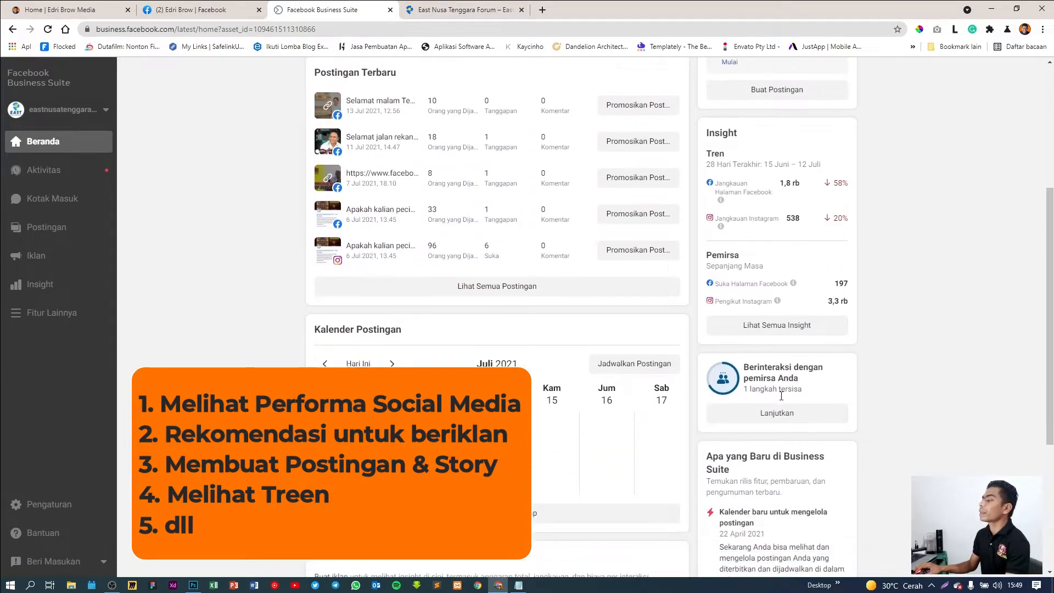
pyautogui.click(777, 384)
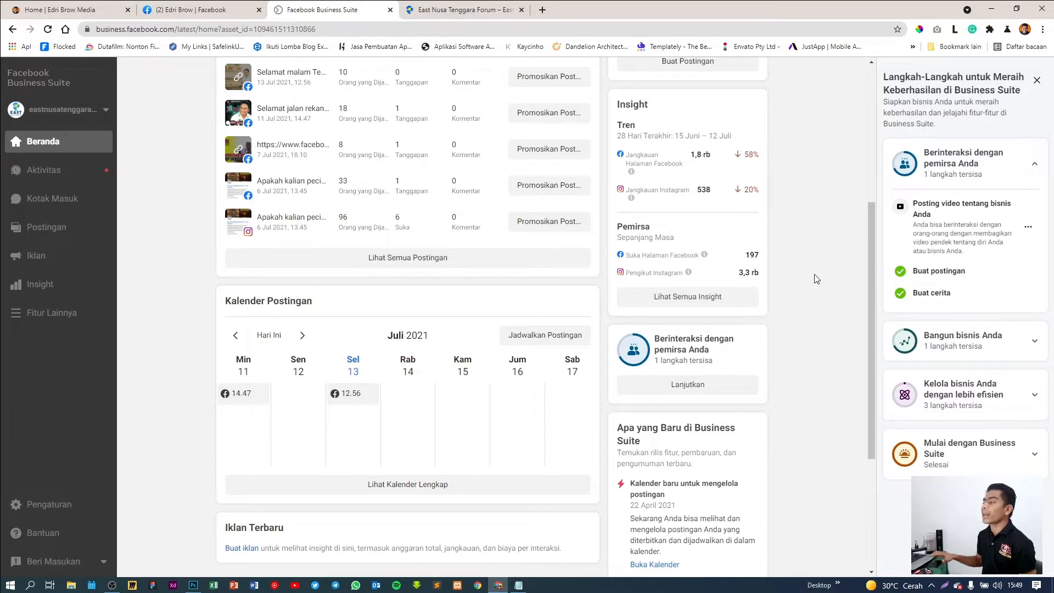
pyautogui.click(1033, 341)
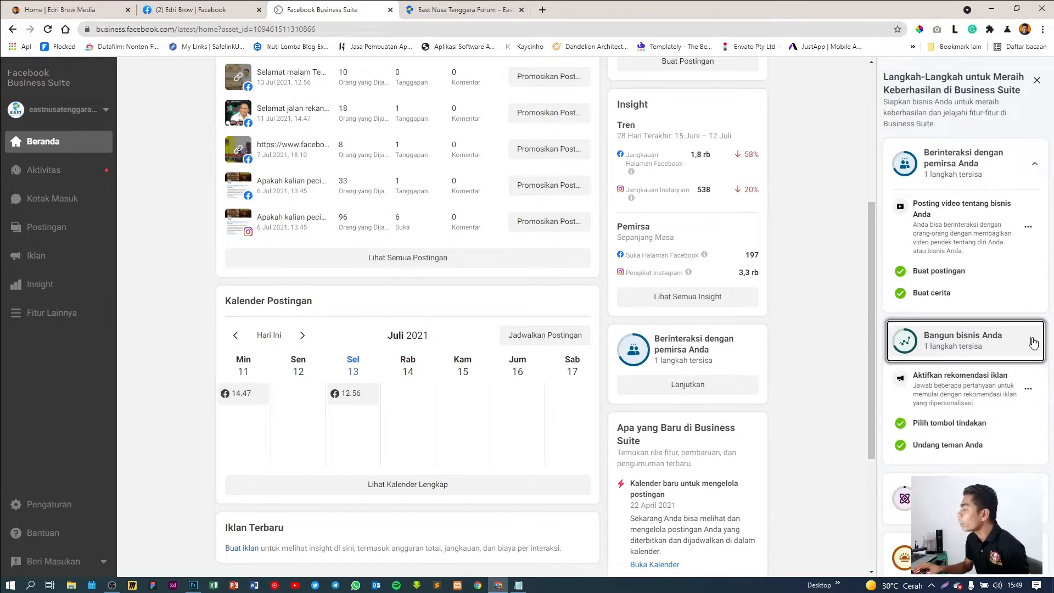
pyautogui.scroll(-1, 1033, 351)
pyautogui.click(1032, 480)
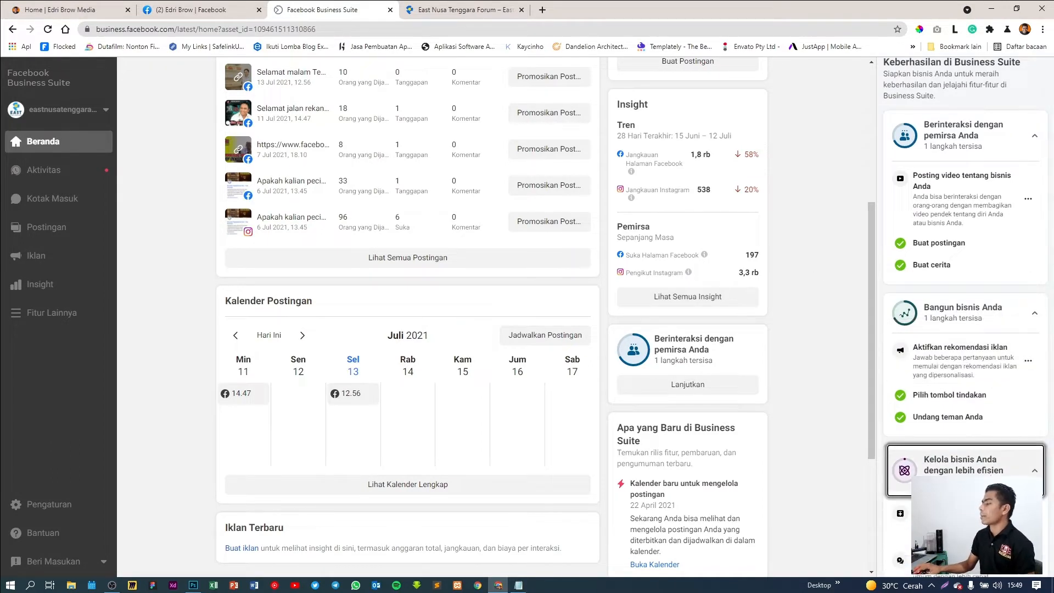
pyautogui.scroll(-3, 965, 393)
pyautogui.scroll(-2, 965, 392)
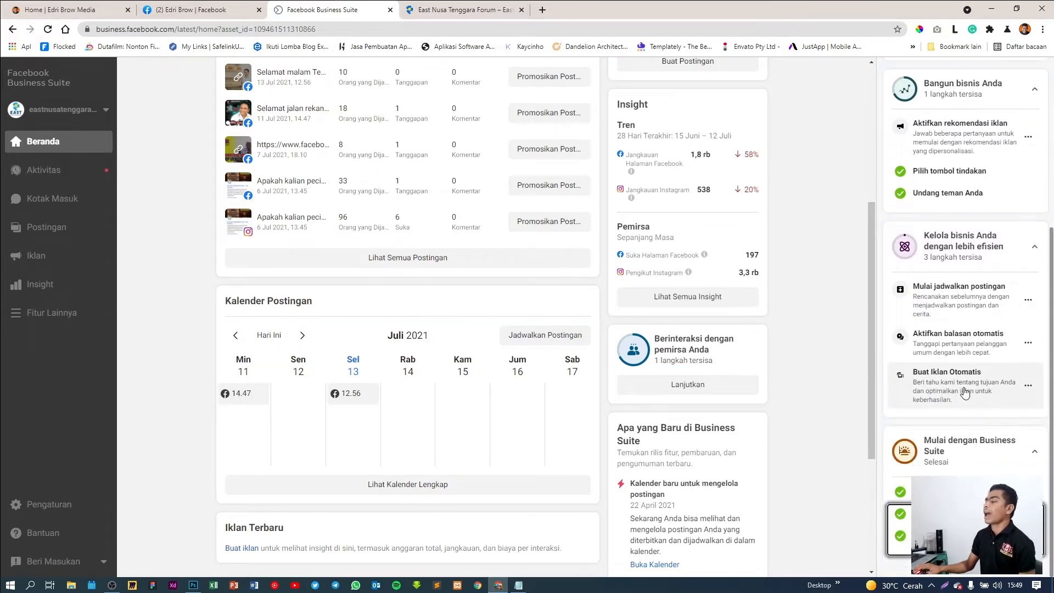
pyautogui.scroll(1, 791, 302)
pyautogui.scroll(3, 960, 277)
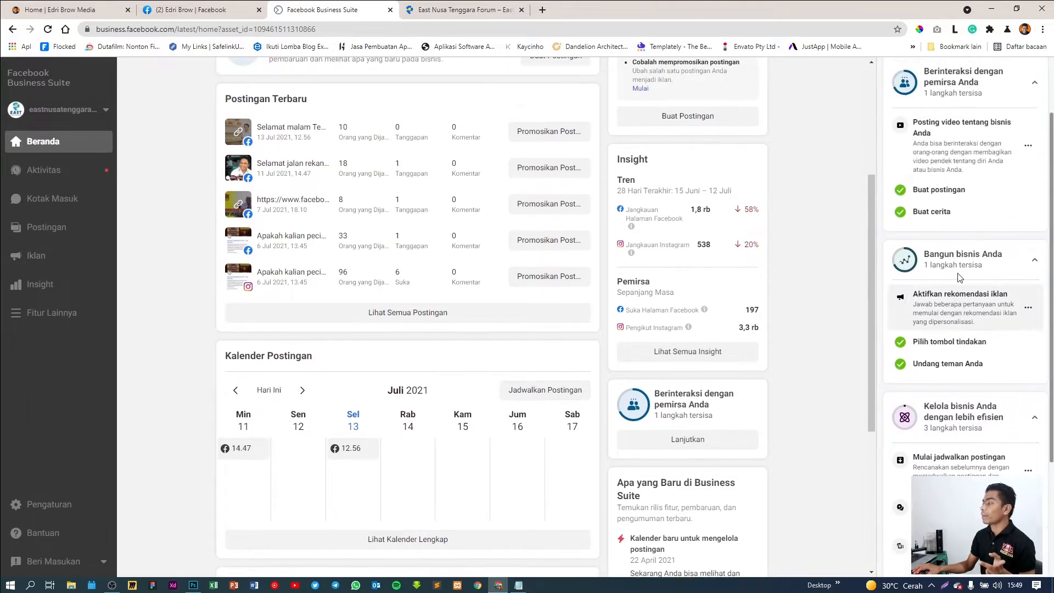
pyautogui.scroll(2, 960, 278)
pyautogui.scroll(4, 823, 273)
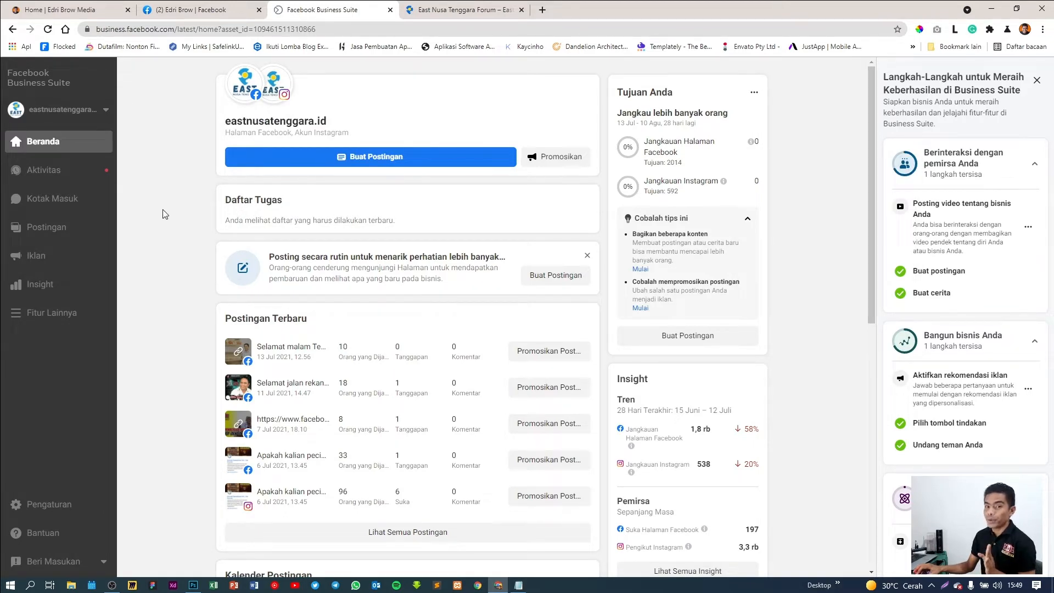
# Switch to the Facebook profile tab and close the 'Notifikasi Baru' popup
pyautogui.click(239, 6)
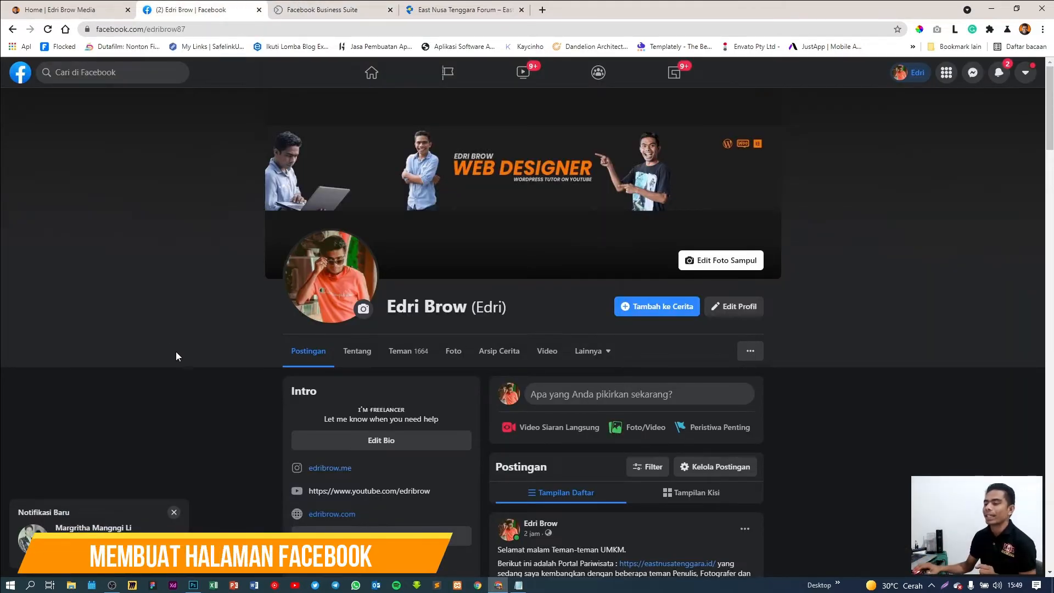
pyautogui.click(174, 512)
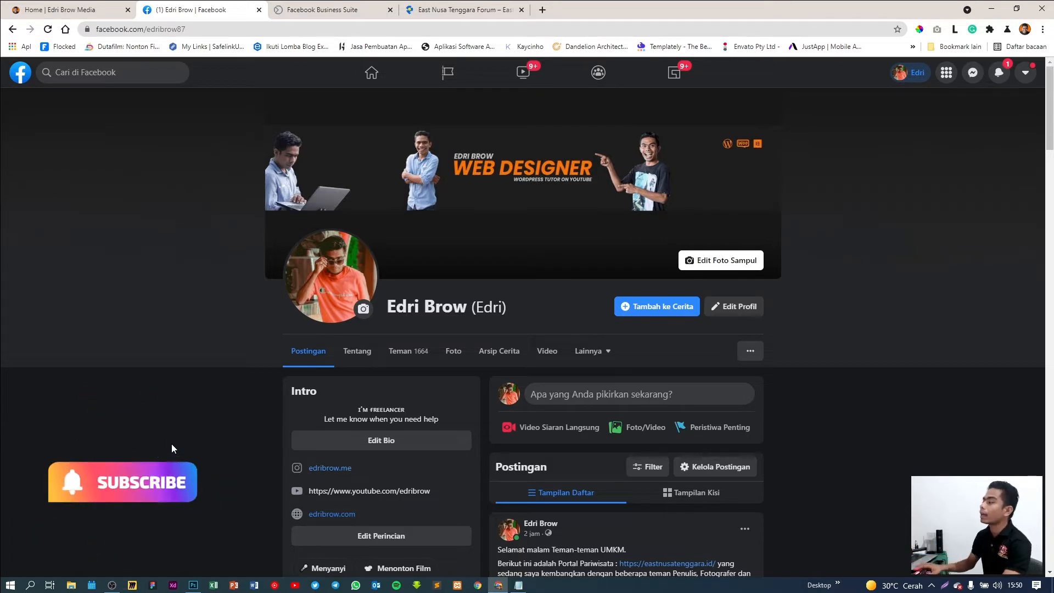
pyautogui.scroll(-3, 172, 440)
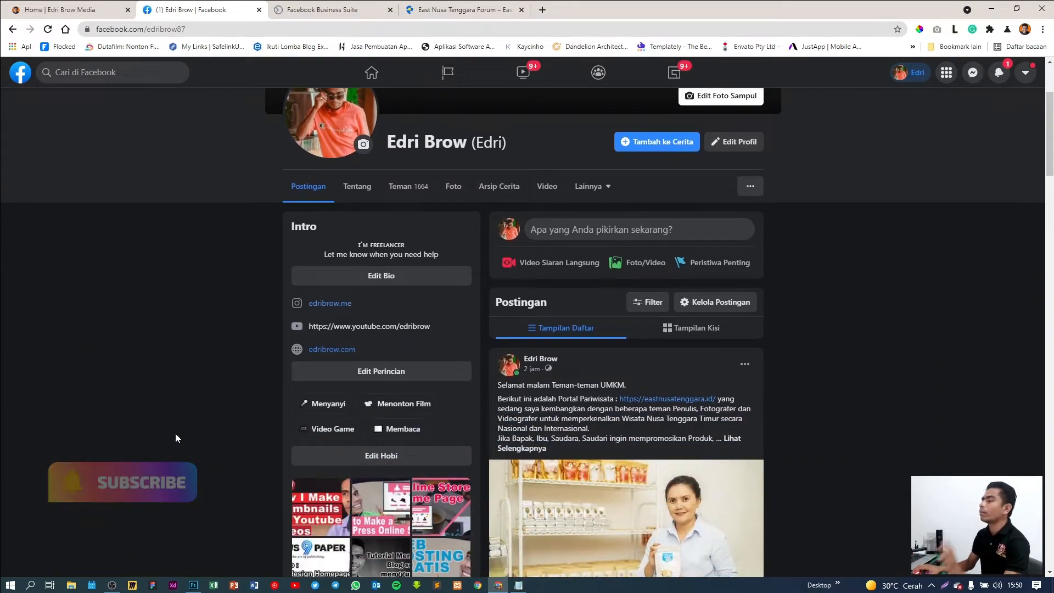
pyautogui.scroll(3, 175, 433)
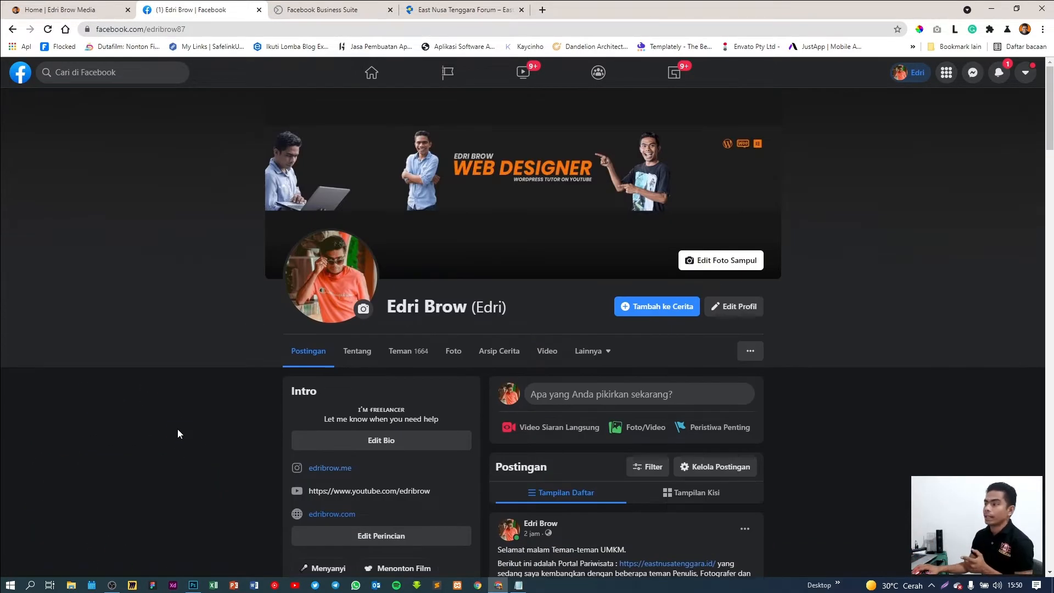
pyautogui.click(455, 80)
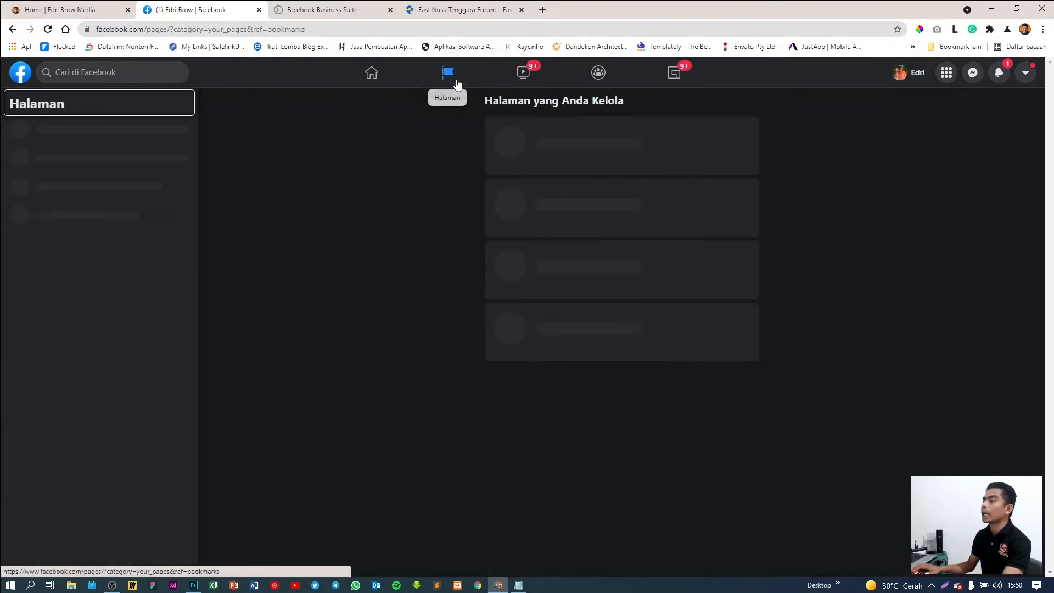
pyautogui.click(330, 9)
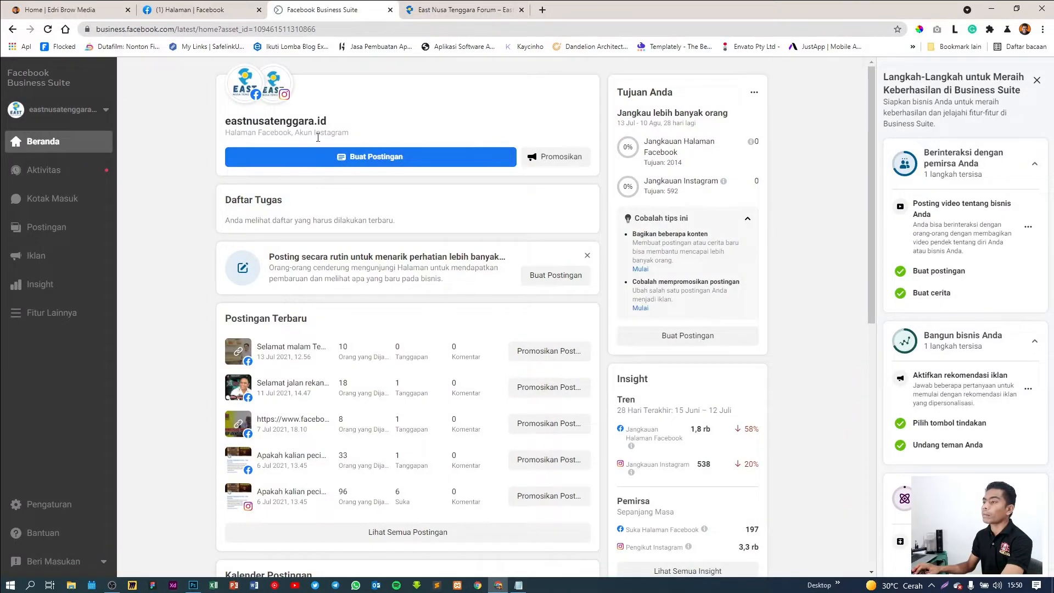
pyautogui.click(206, 11)
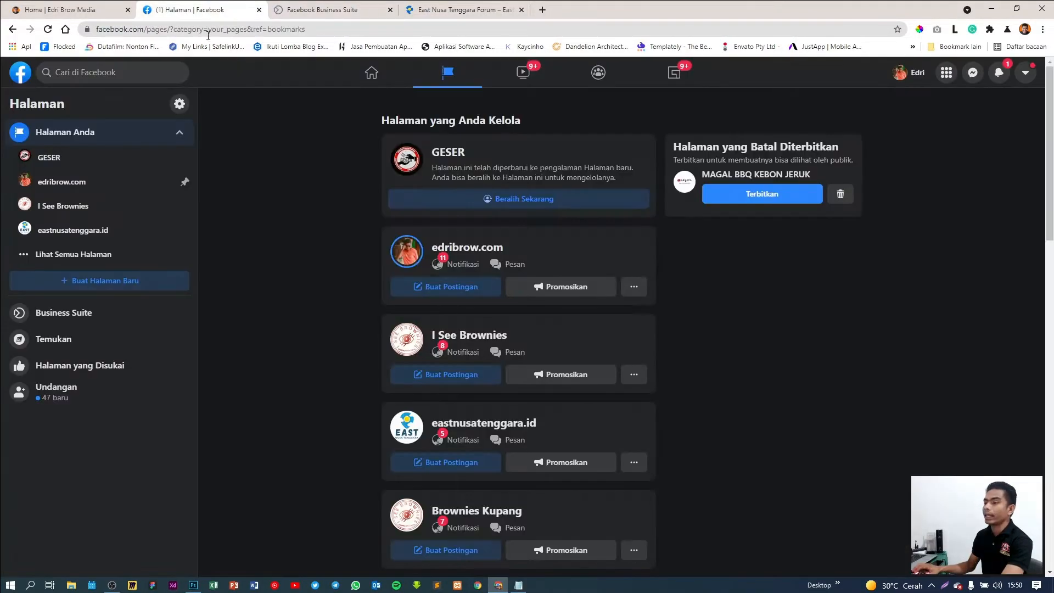
pyautogui.click(91, 236)
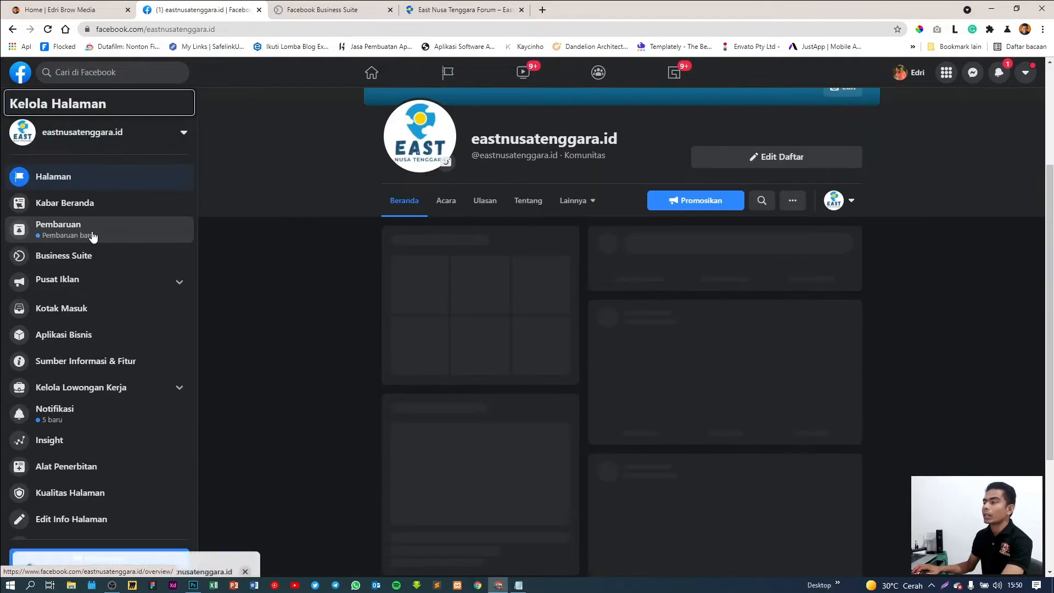
pyautogui.scroll(3, 360, 307)
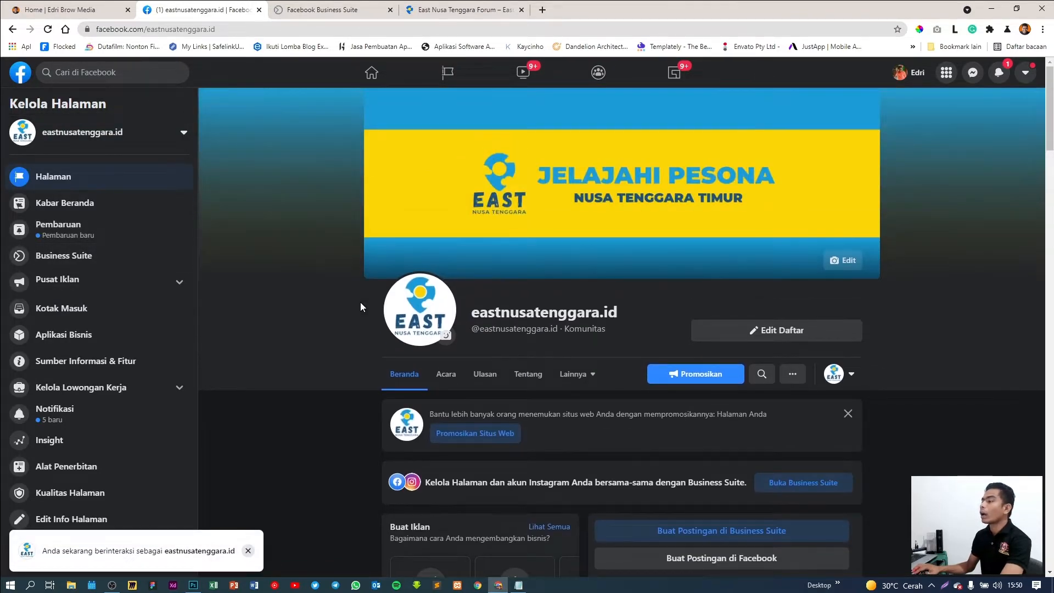
pyautogui.scroll(-2, 376, 306)
pyautogui.scroll(2, 718, 360)
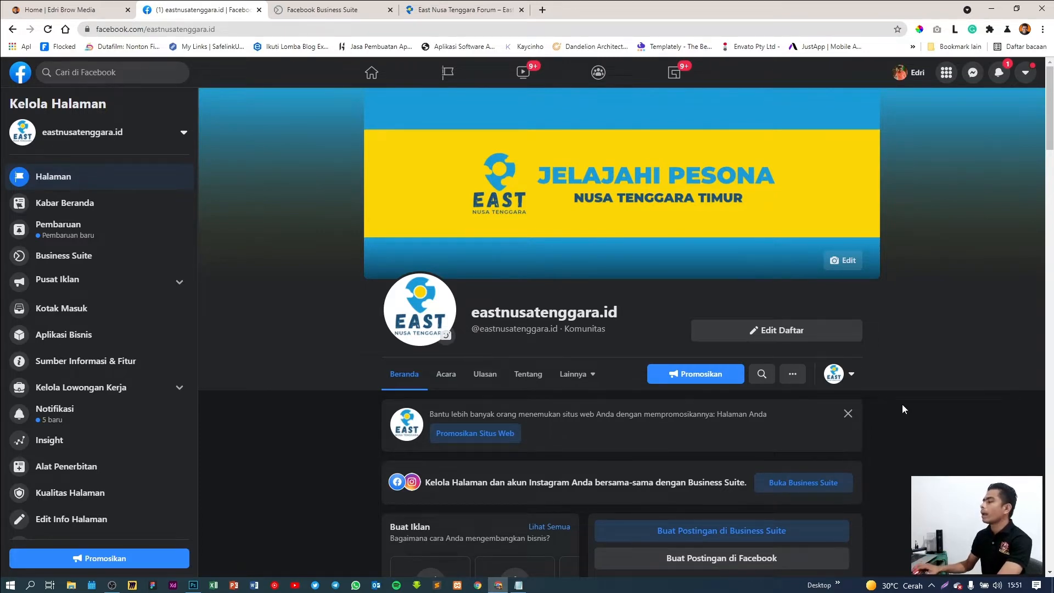
pyautogui.scroll(-3, 902, 404)
pyautogui.scroll(3, 901, 404)
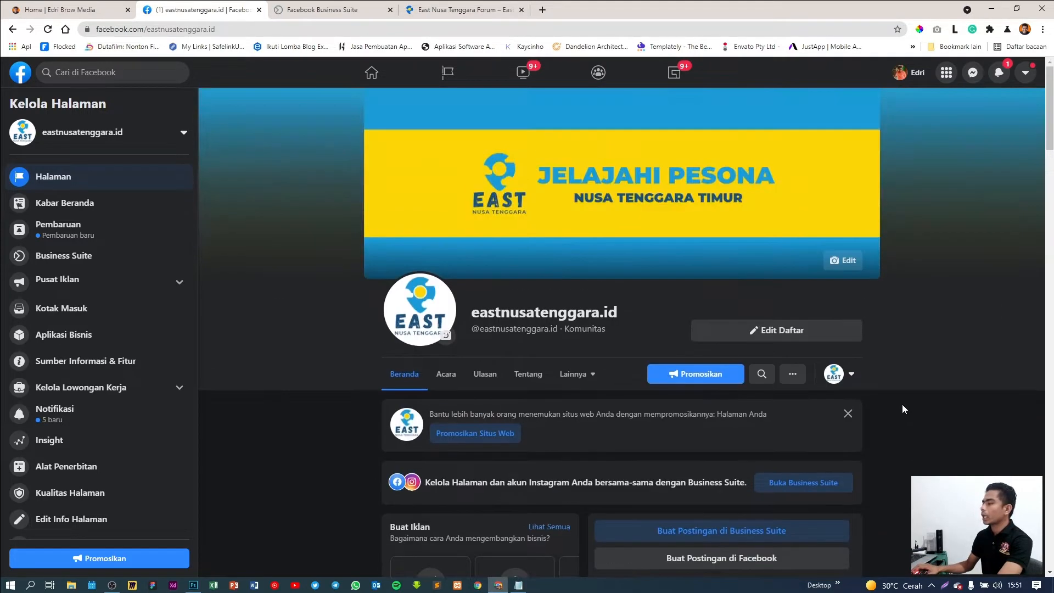
pyautogui.scroll(-3, 572, 390)
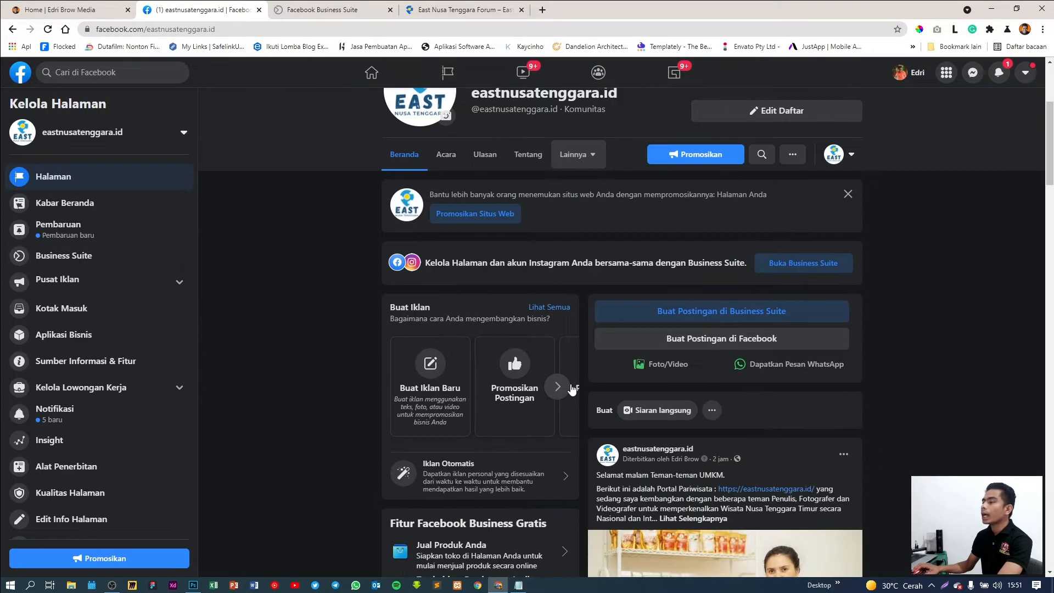
pyautogui.scroll(3, 539, 328)
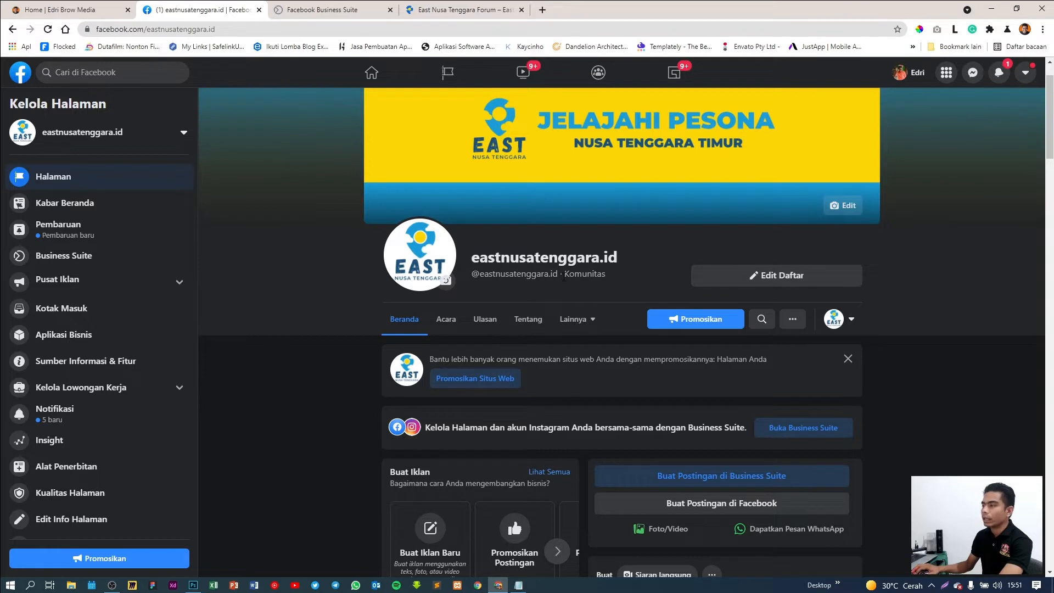
pyautogui.moveTo(564, 277); pyautogui.dragTo(606, 275)
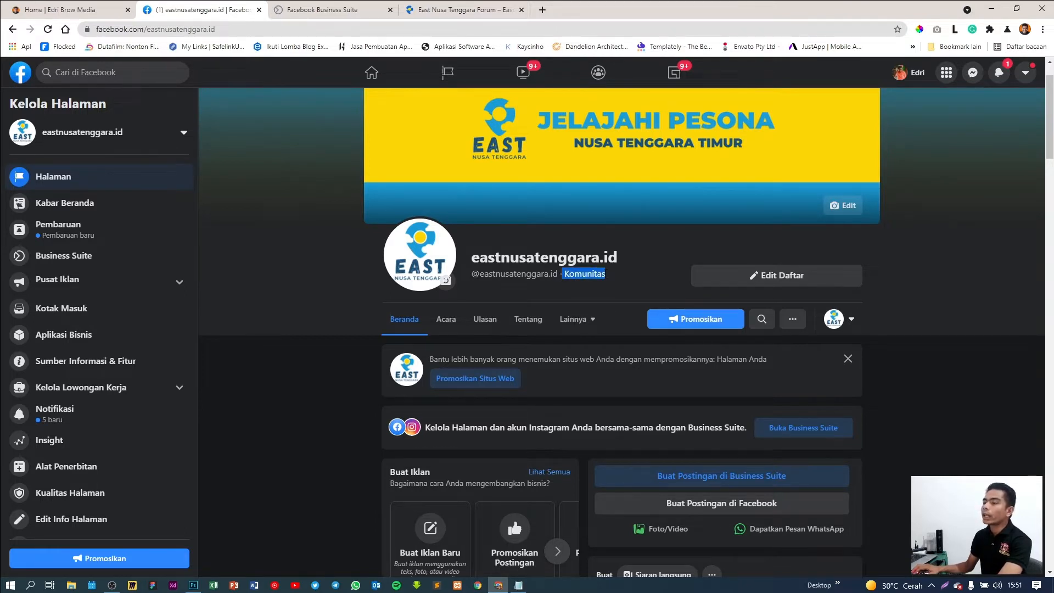
pyautogui.scroll(1, 605, 274)
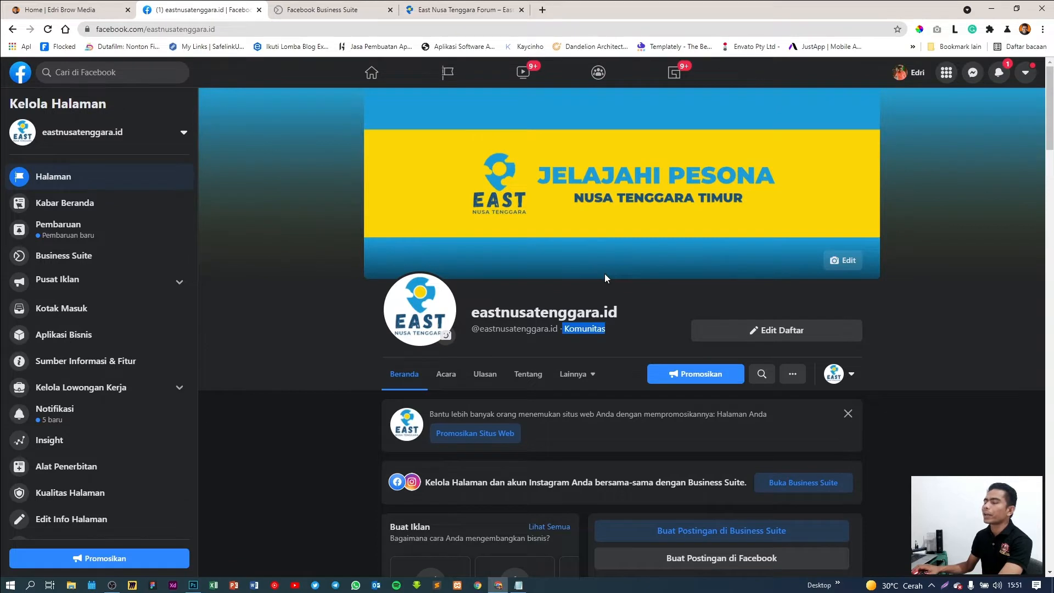
pyautogui.click(598, 327)
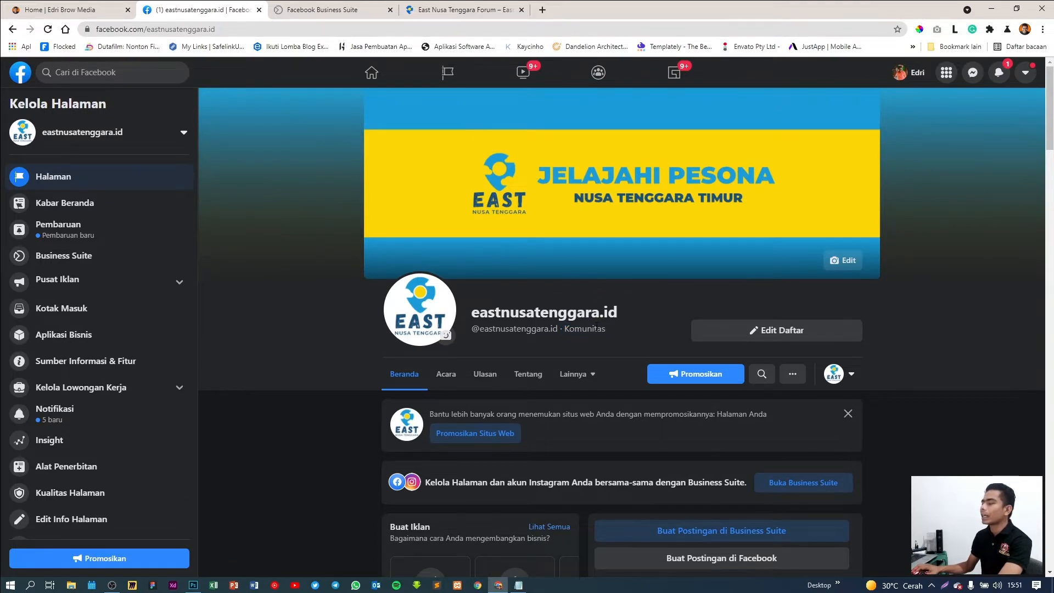
pyautogui.moveTo(566, 330); pyautogui.dragTo(602, 330)
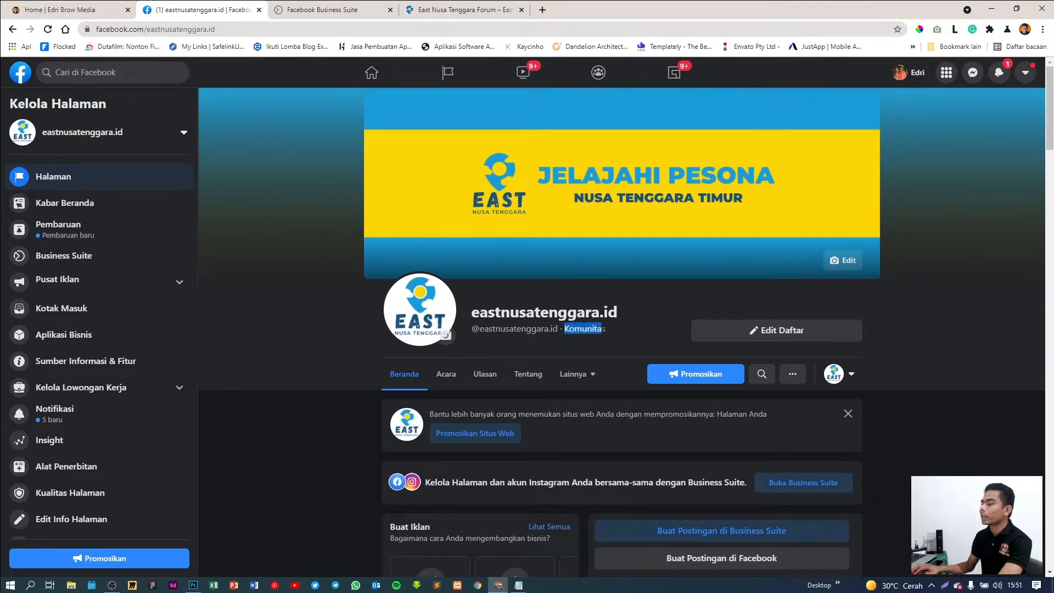
pyautogui.click(605, 331)
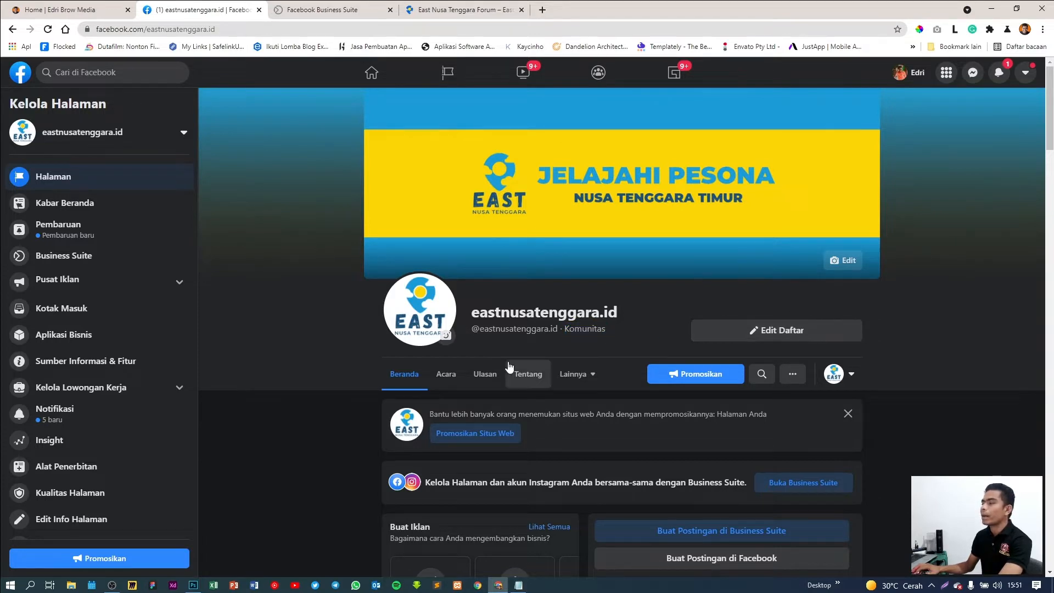
pyautogui.scroll(-5, 296, 332)
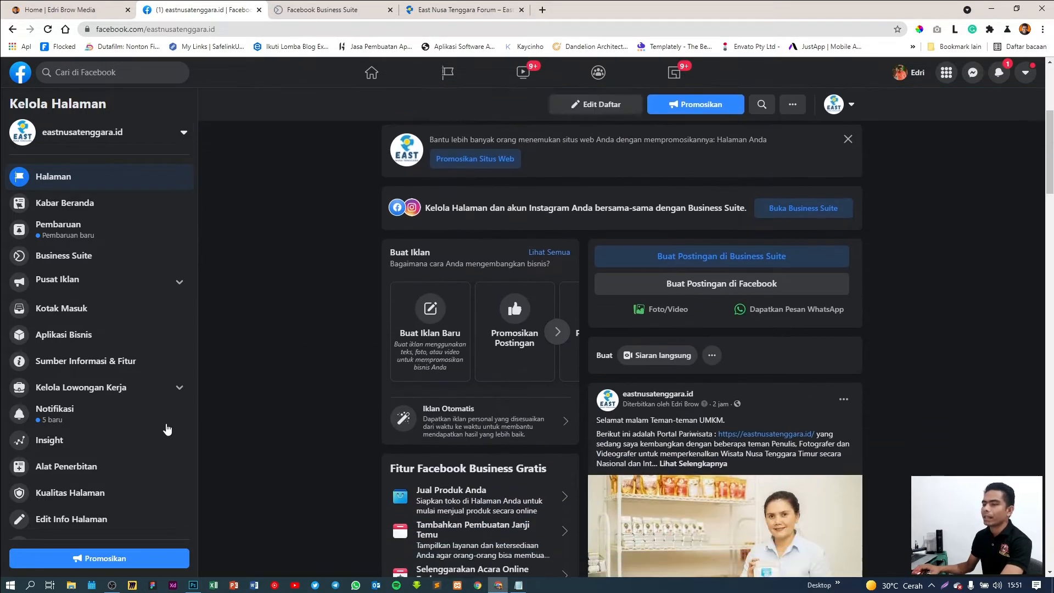
pyautogui.scroll(-1, 167, 430)
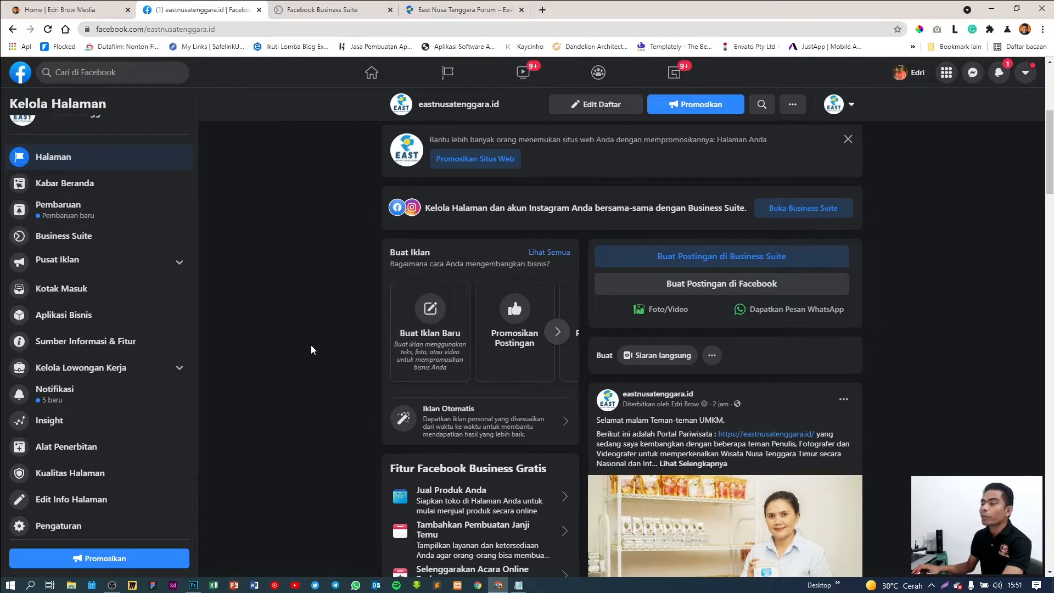
pyautogui.scroll(5, 312, 346)
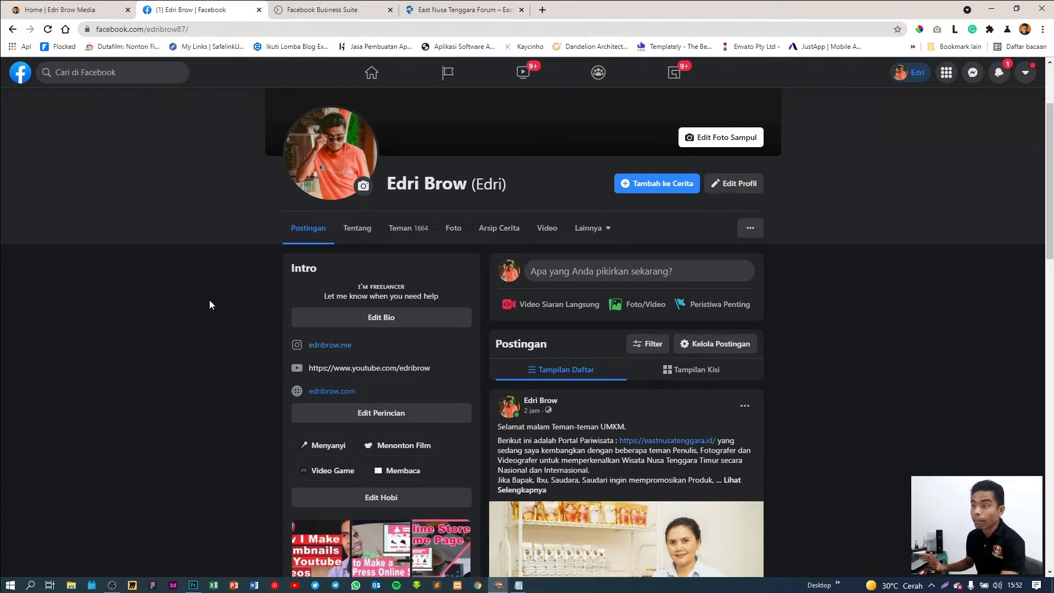
# Open the Facebook Menu, then return to the Home news feed
pyautogui.scroll(3, 878, 318)
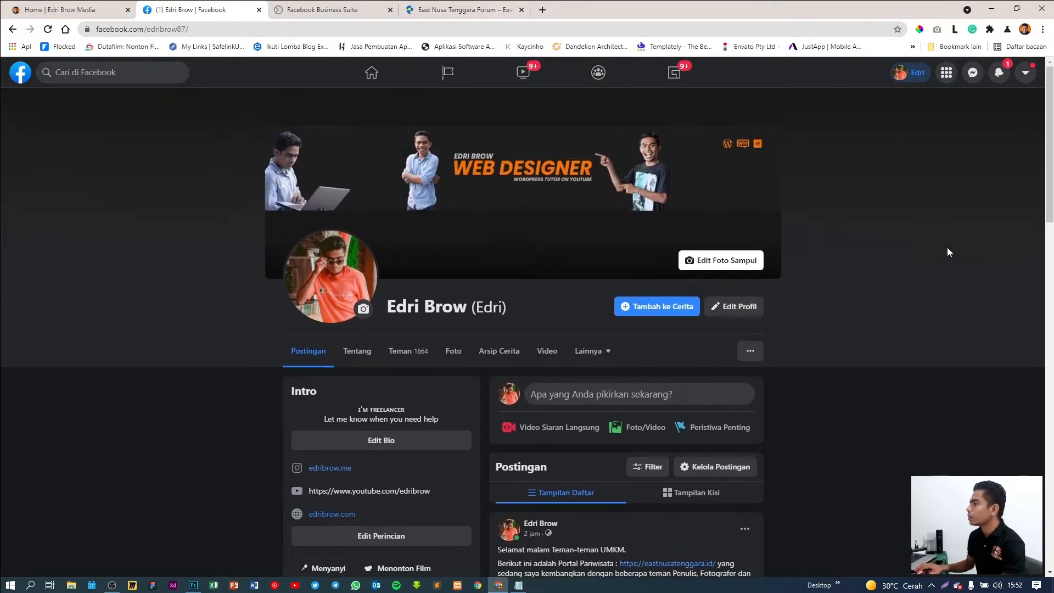
pyautogui.click(947, 73)
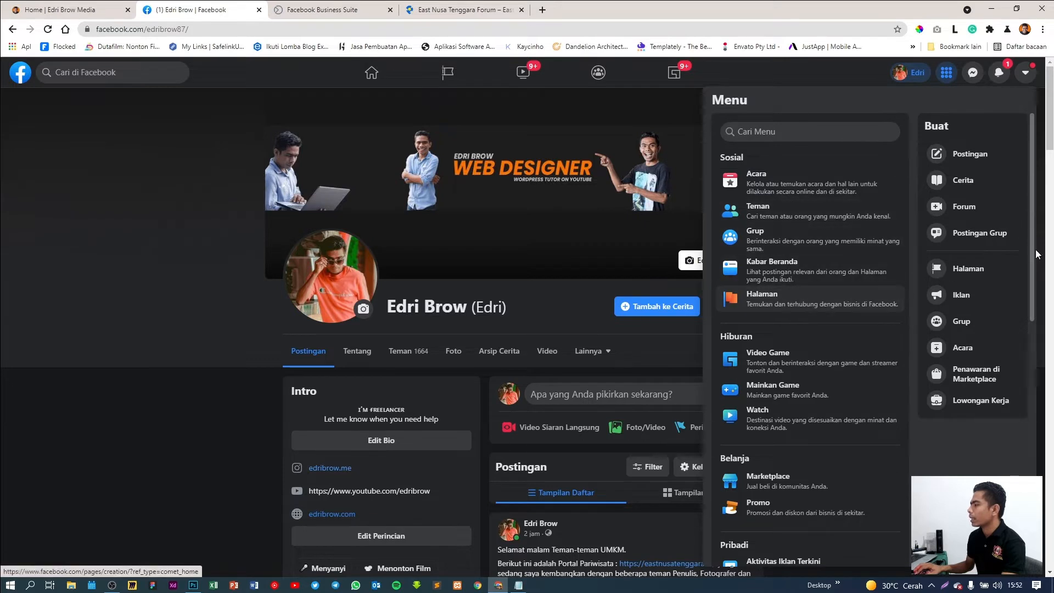
pyautogui.click(372, 74)
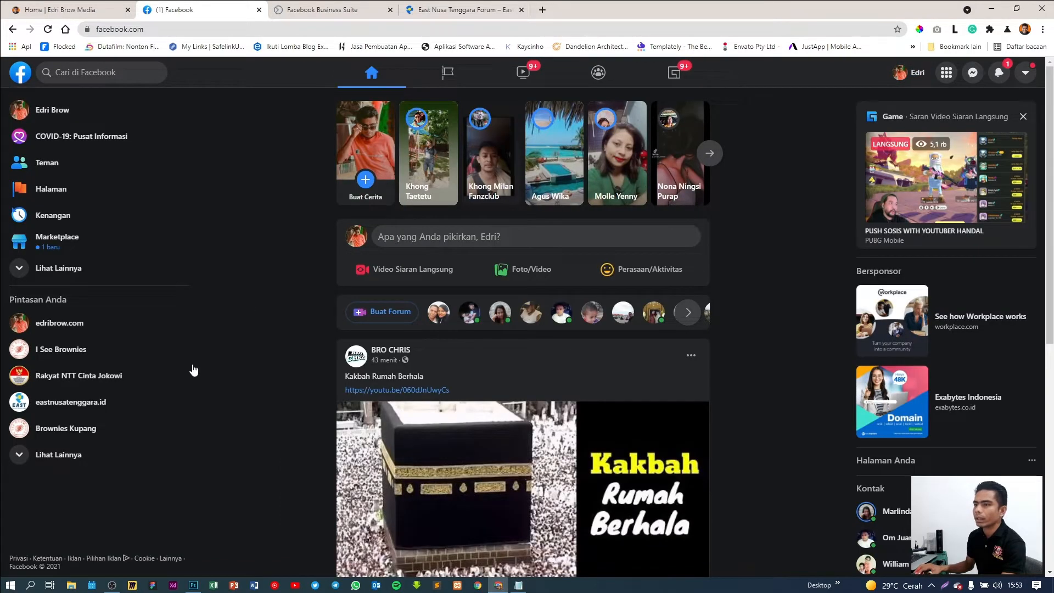
pyautogui.scroll(-2, 193, 370)
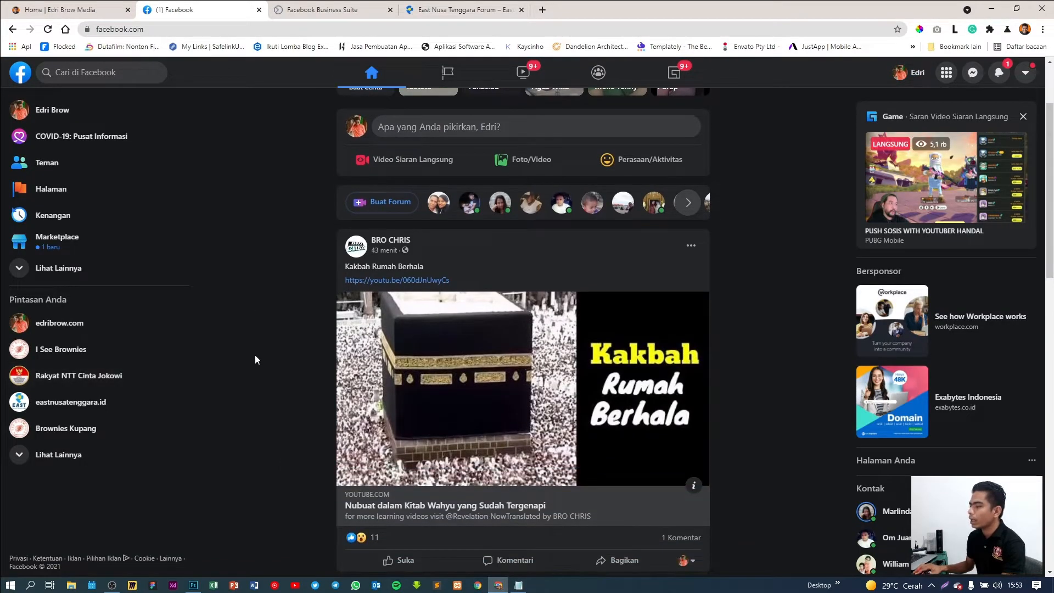
pyautogui.scroll(-5, 254, 355)
pyautogui.scroll(6, 209, 348)
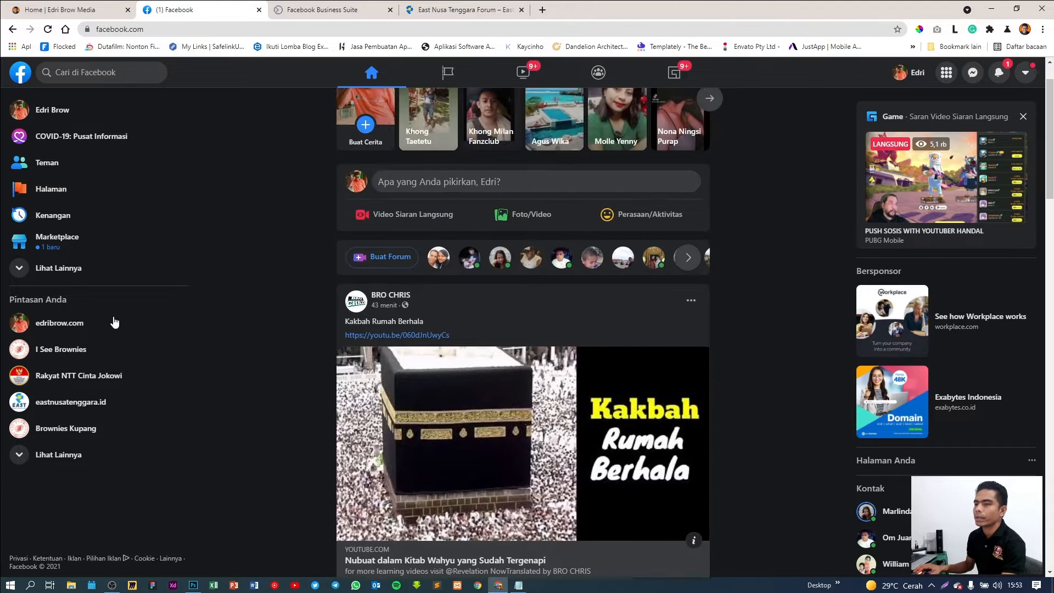
# Open Halaman to list the managed Pages, dismissing the incoming mail notifications
pyautogui.click(55, 193)
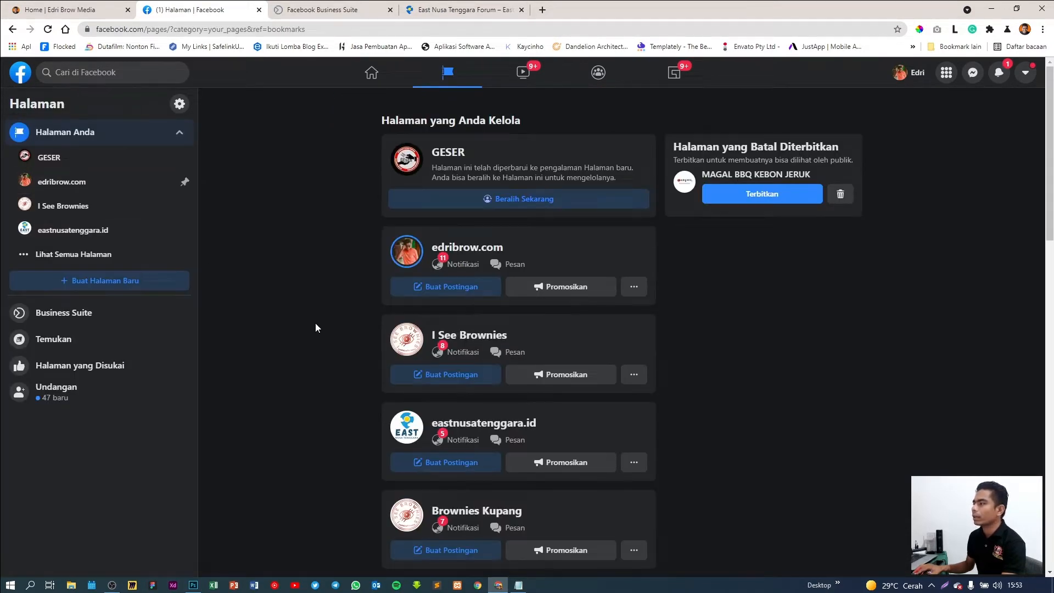
pyautogui.scroll(-7, 316, 328)
pyautogui.scroll(-10, 316, 328)
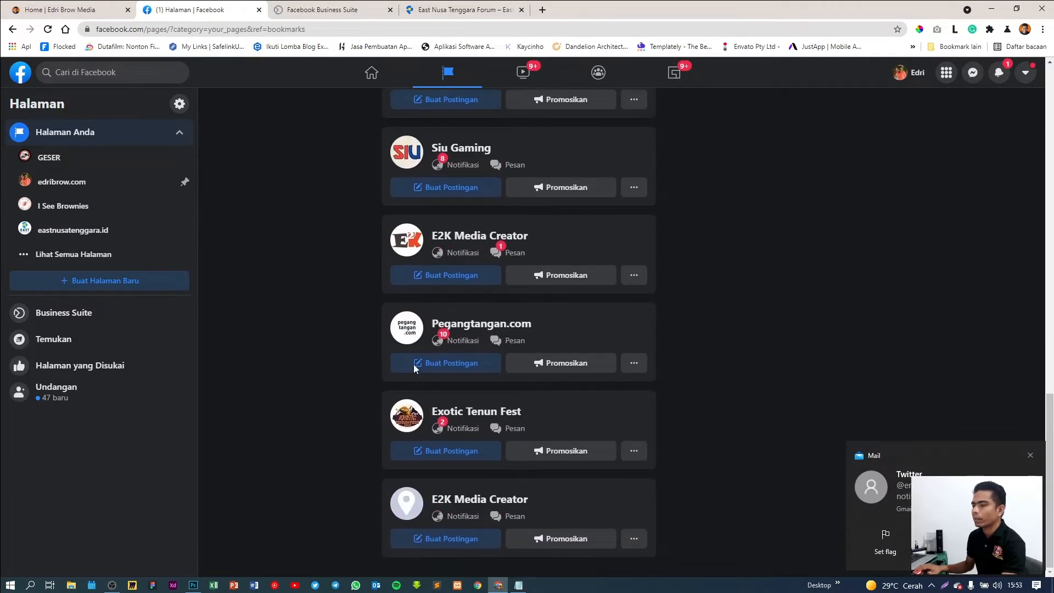
pyautogui.click(1032, 457)
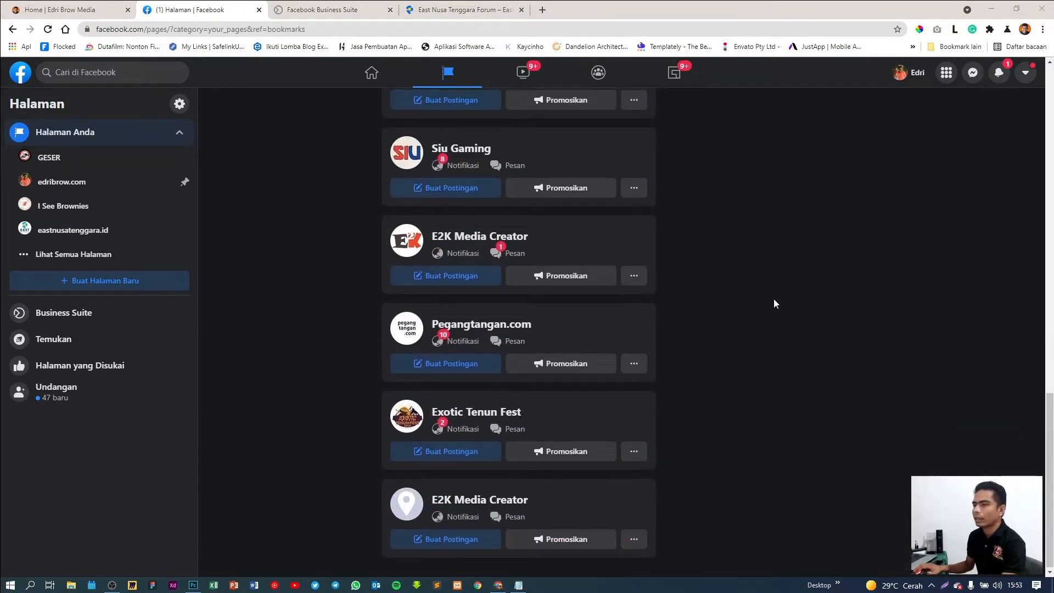
pyautogui.scroll(9, 775, 301)
pyautogui.scroll(8, 773, 304)
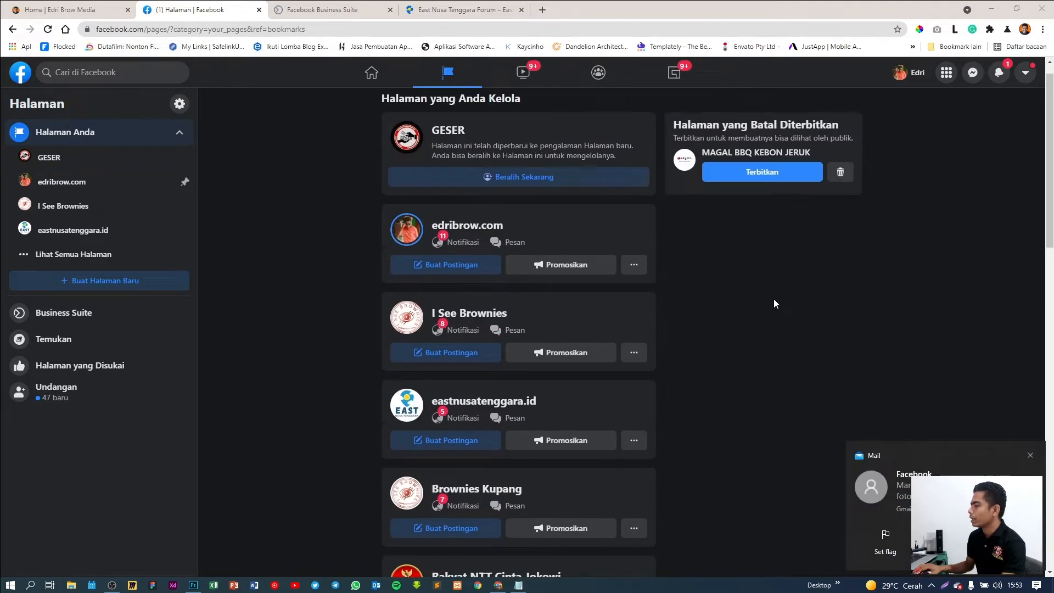
pyautogui.click(1032, 455)
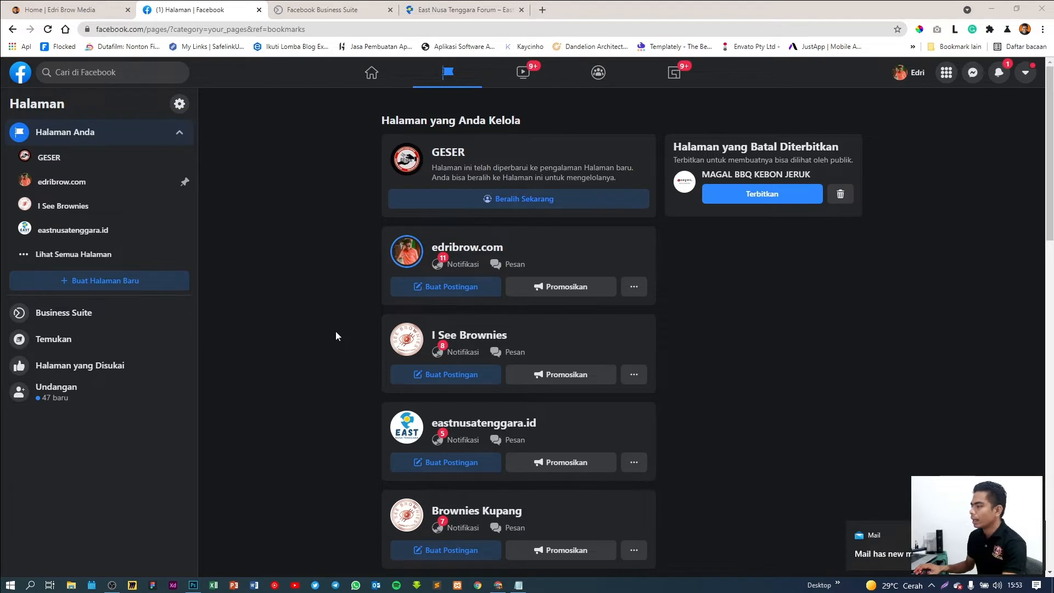
# Start a new Page and name it 'Lets Go Digital'
pyautogui.click(91, 283)
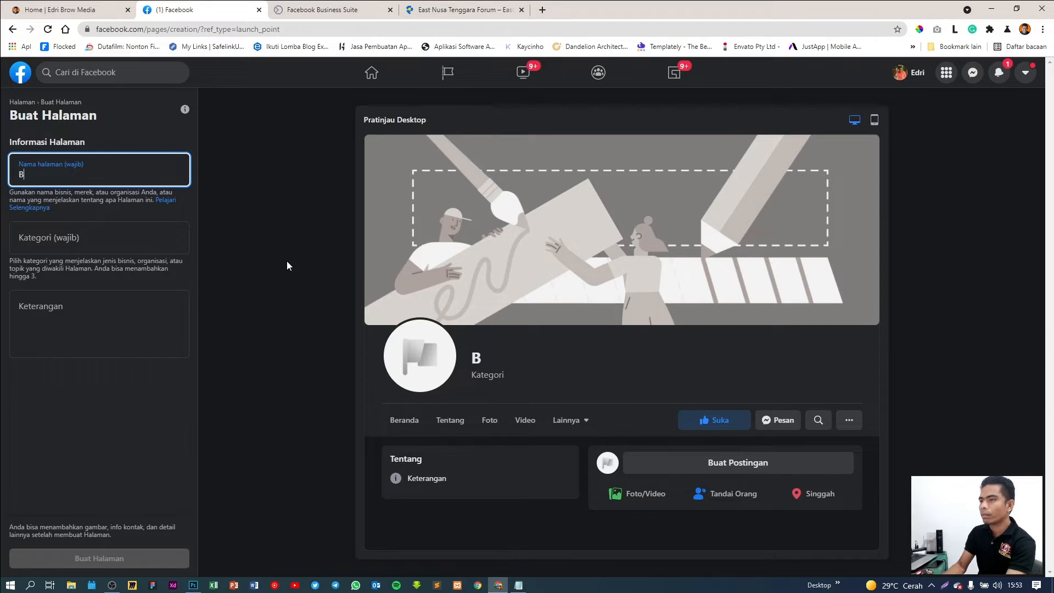
pyautogui.write('ta')
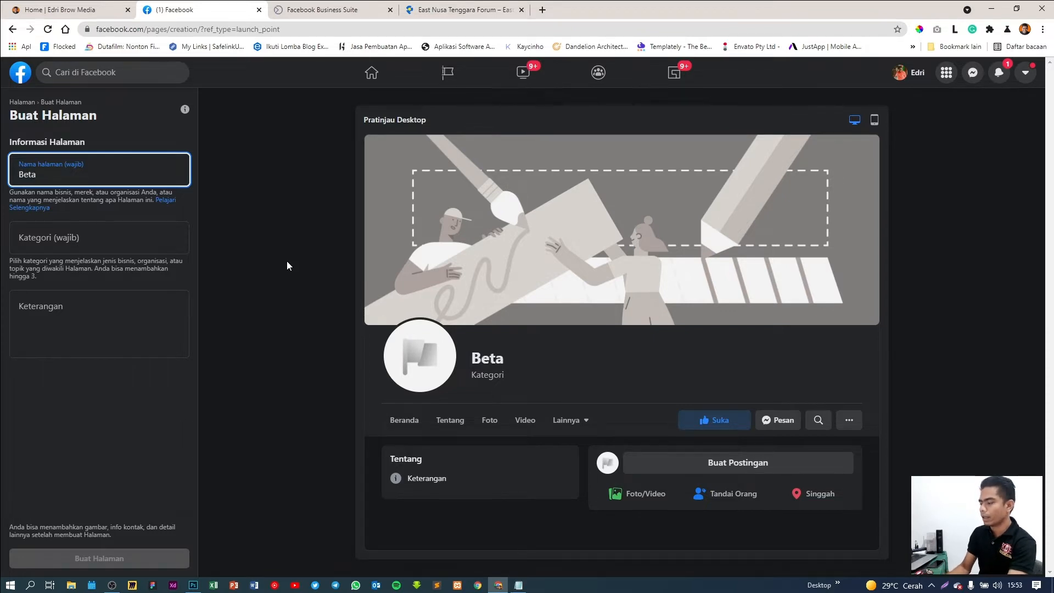
pyautogui.write(' M')
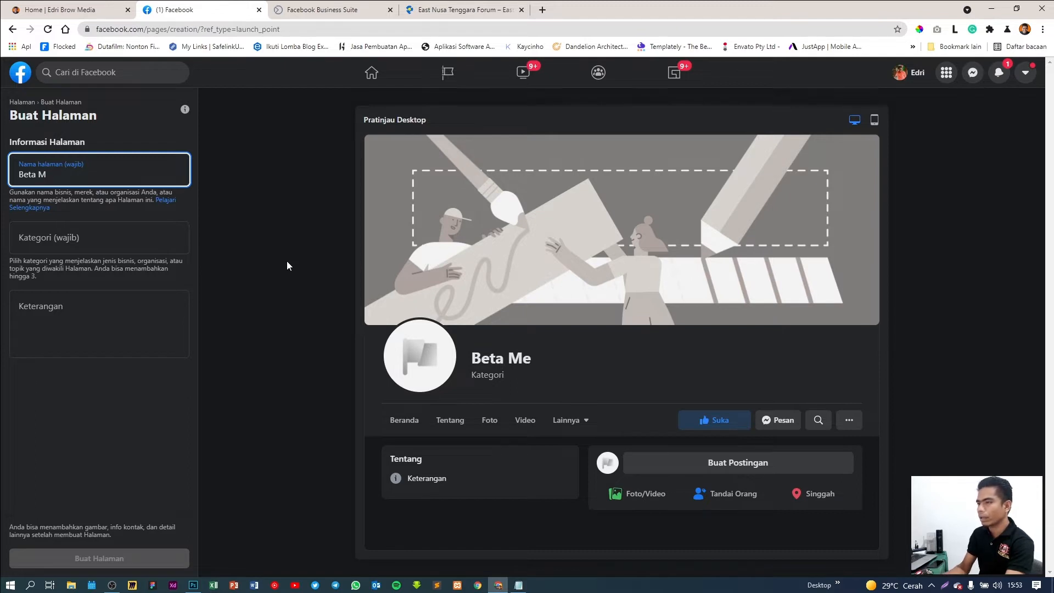
pyautogui.press('BackSpace')
pyautogui.press('BackSpace')
pyautogui.press('BackSpace')
pyautogui.press('BackSpace')
pyautogui.write('Le')
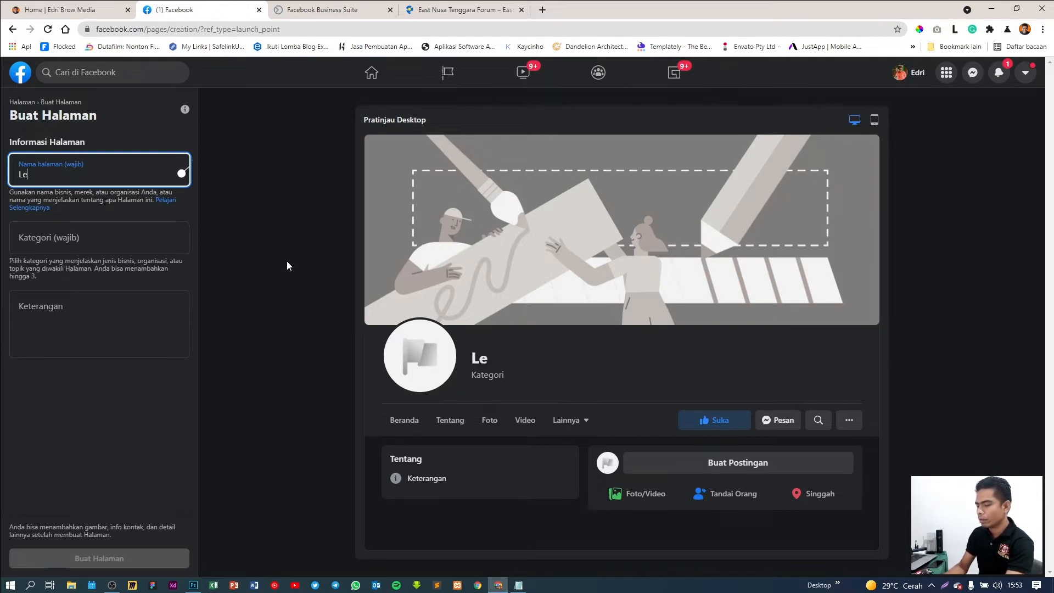
pyautogui.write('ts Go')
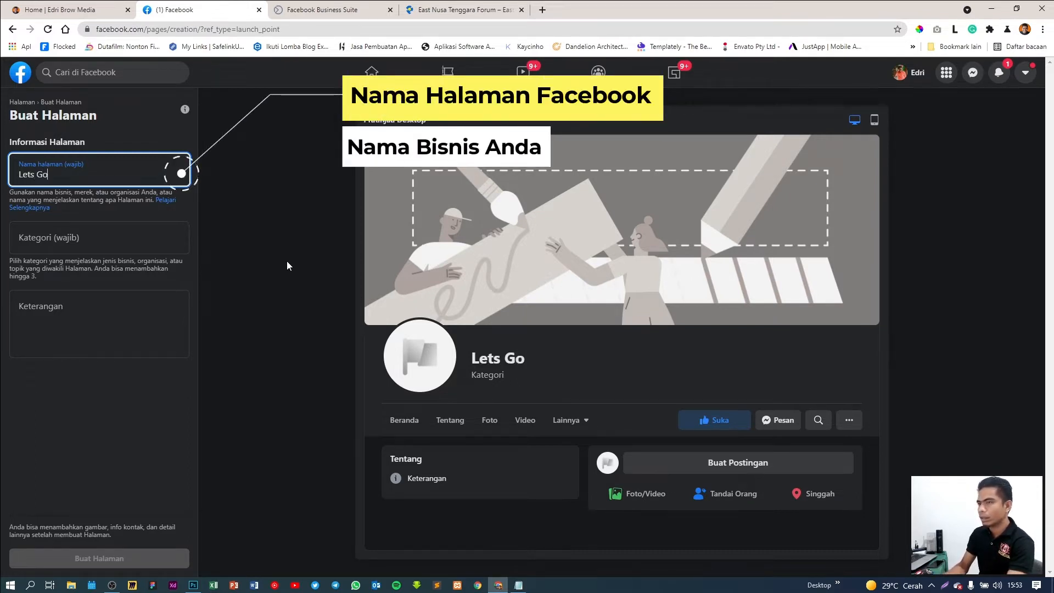
pyautogui.write(' Digital')
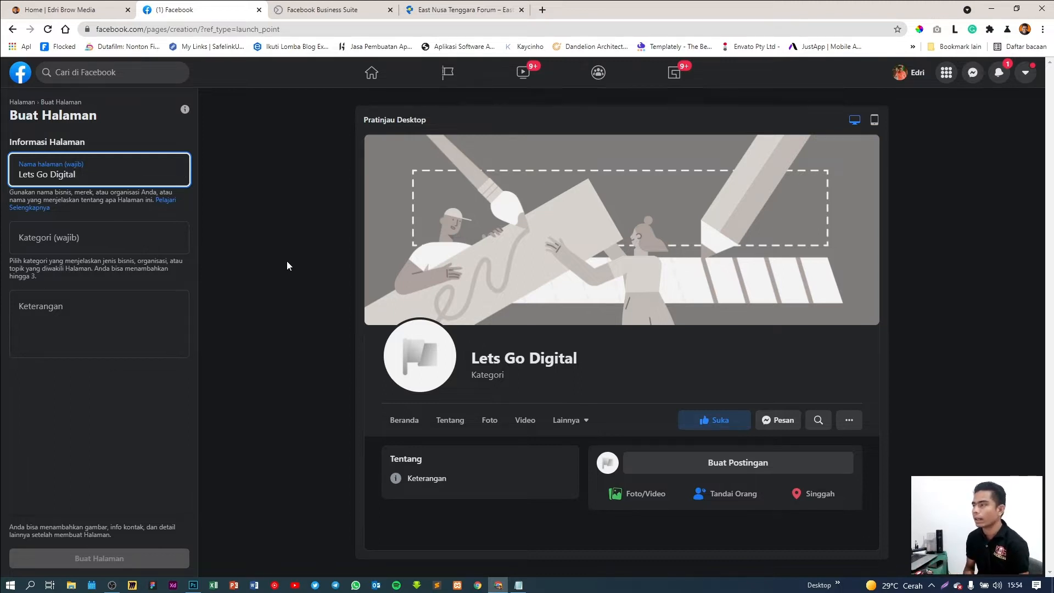
# Add the categories Desainer Web and Kreator Digital to the new page
pyautogui.click(95, 239)
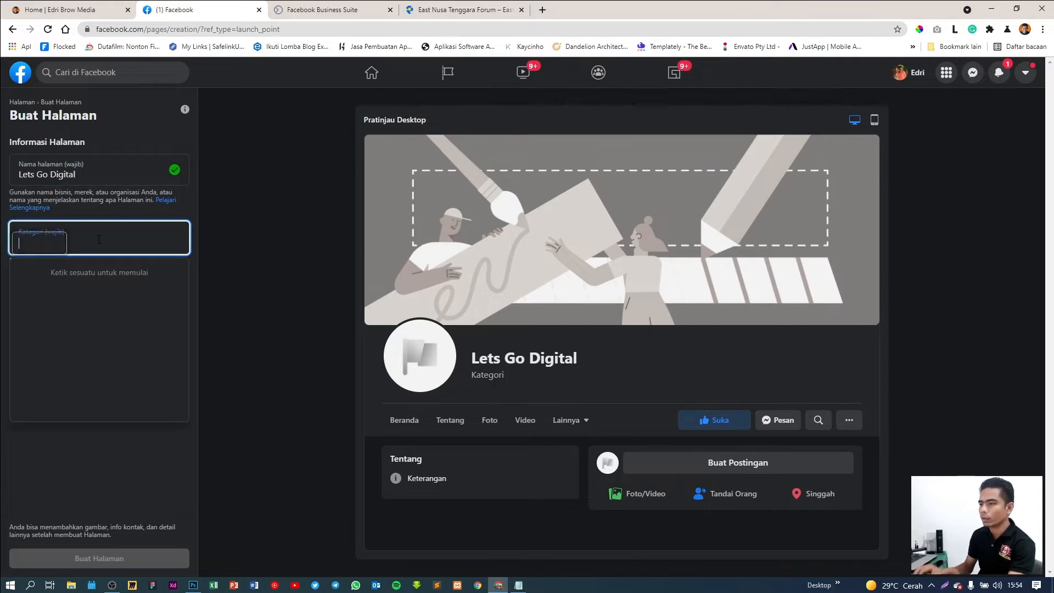
pyautogui.write('Webs')
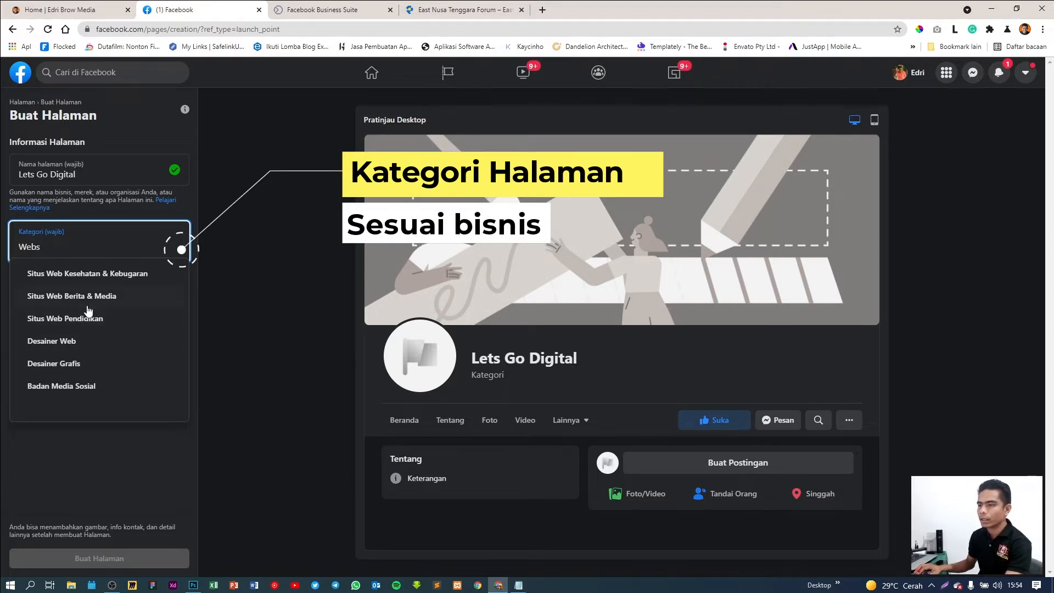
pyautogui.click(85, 346)
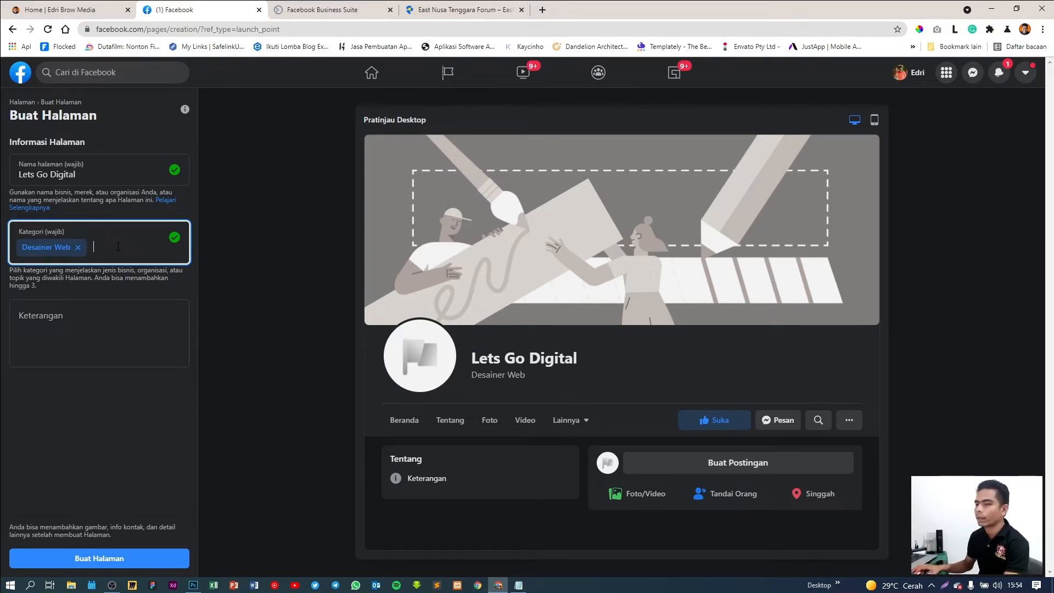
pyautogui.write('W')
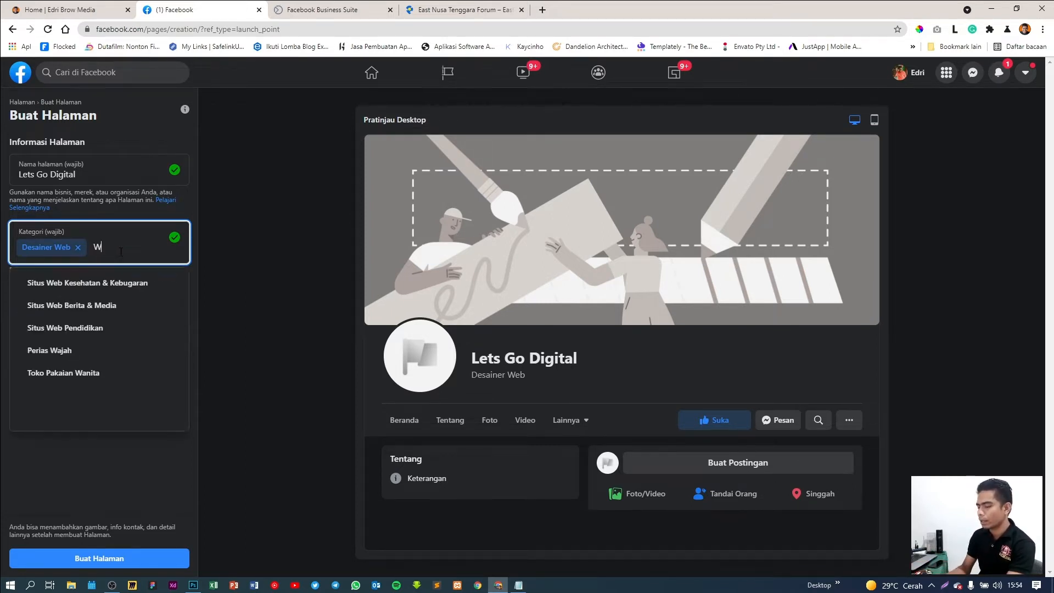
pyautogui.write('ebsit')
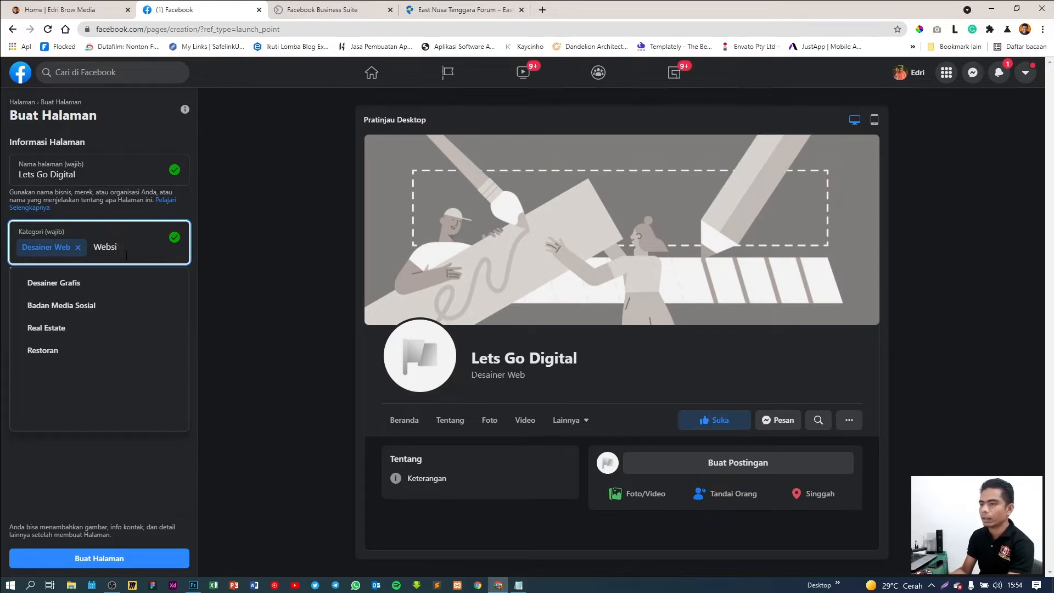
pyautogui.press('BackSpace')
pyautogui.press('BackSpace')
pyautogui.press('BackSpace')
pyautogui.press('BackSpace')
pyautogui.press('BackSpace')
pyautogui.write('Di')
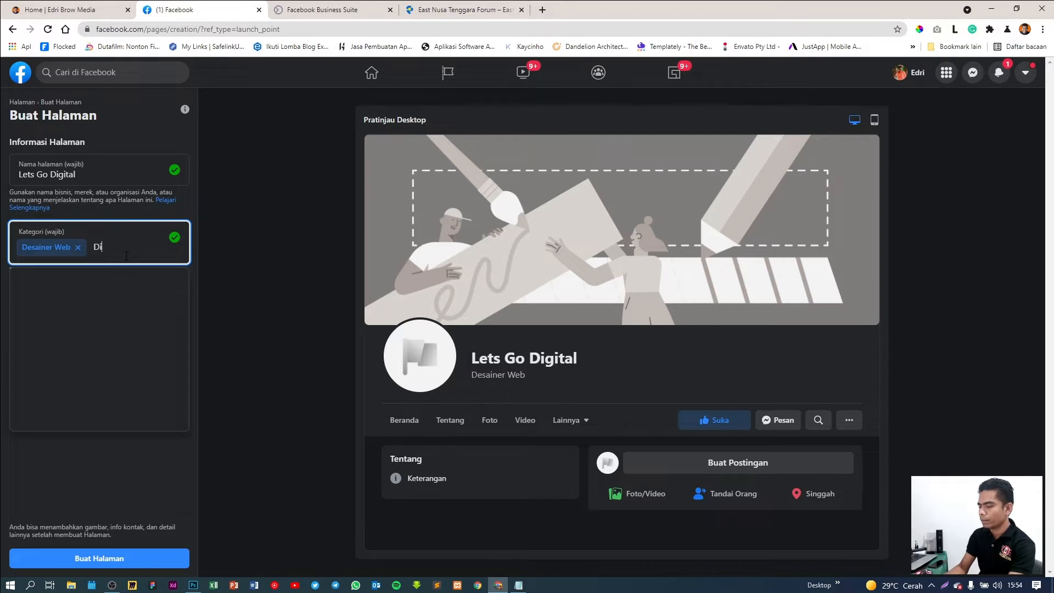
pyautogui.write('gital')
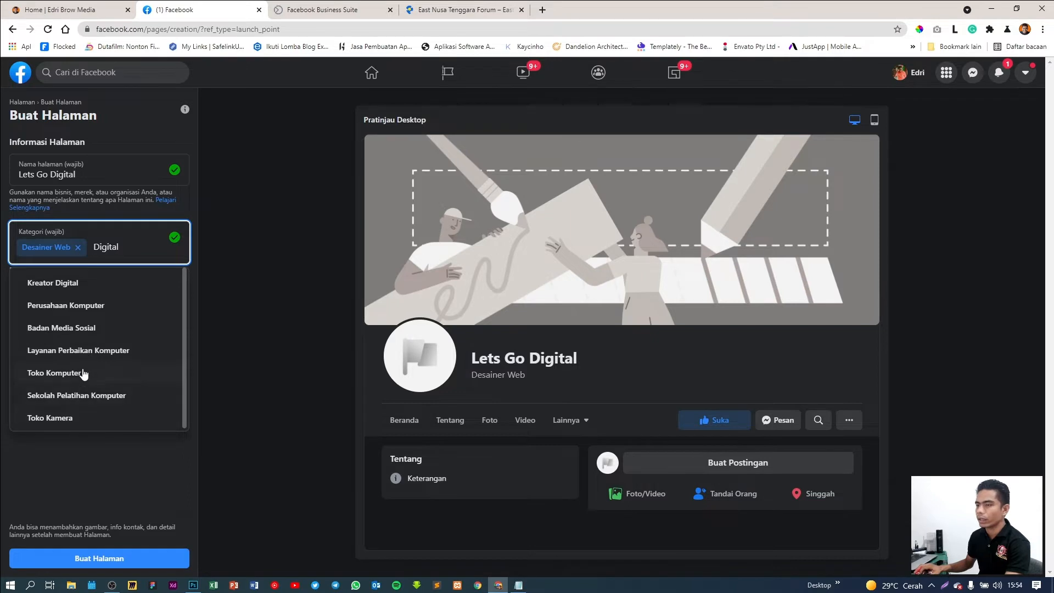
pyautogui.click(80, 292)
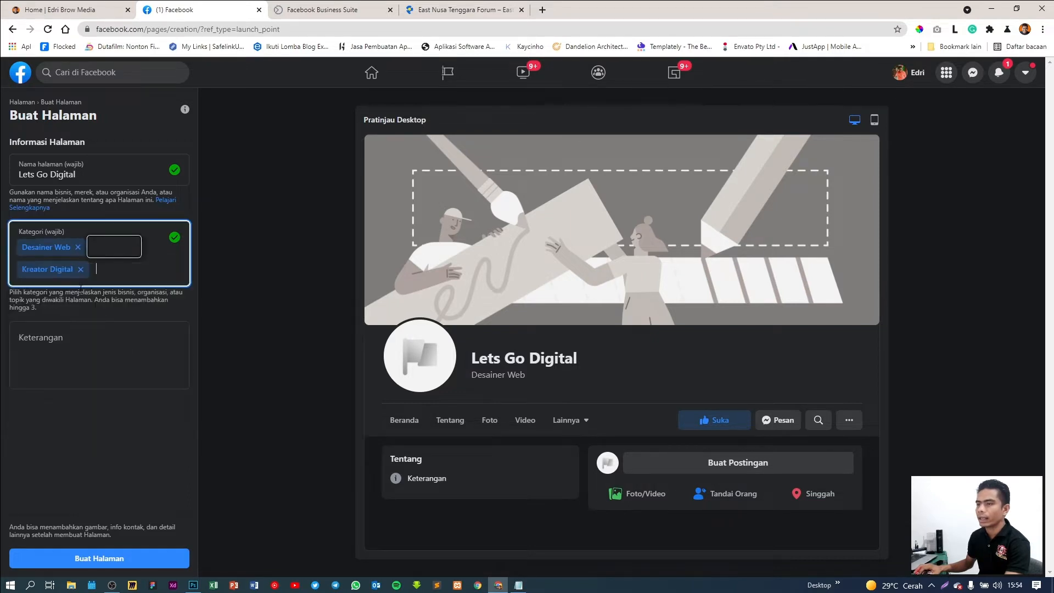
pyautogui.click(96, 350)
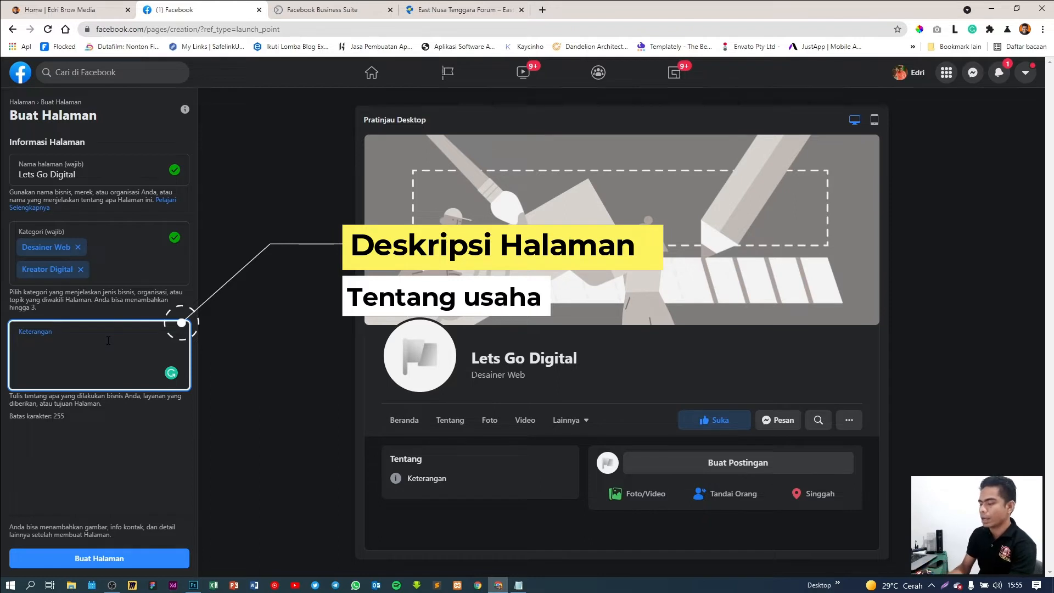
# Enter the description 'Kami menyediakan Jasa Pembuatan Website dan Social Media Management.'
pyautogui.write('Kam')
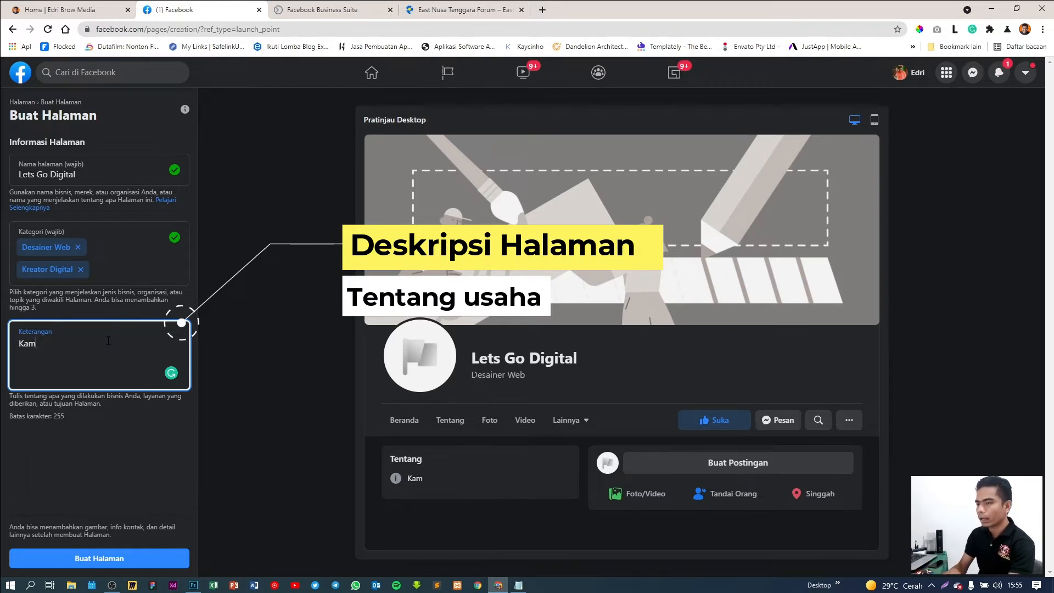
pyautogui.write('i menyediakan')
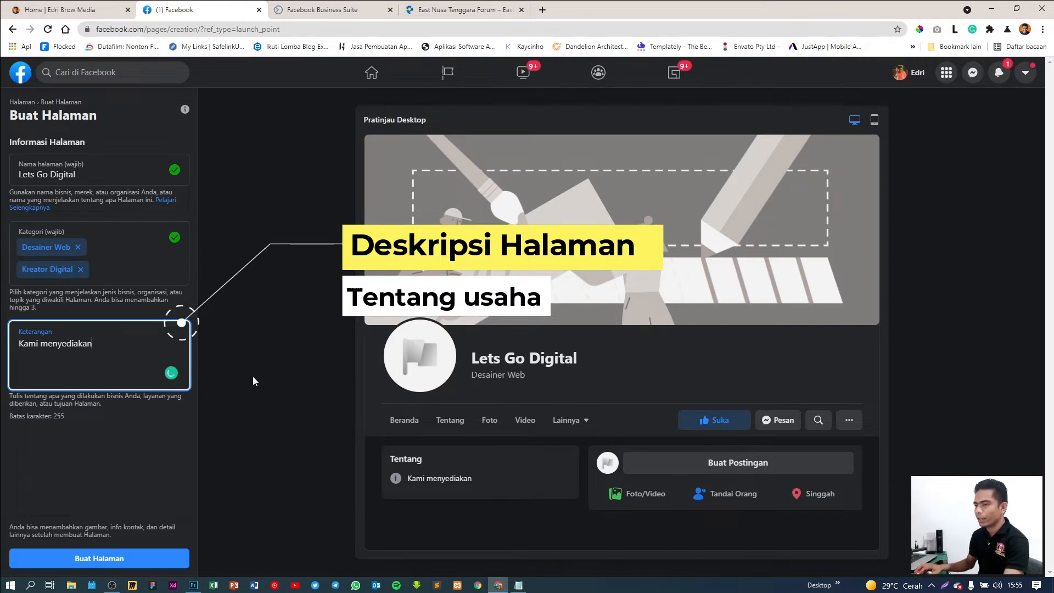
pyautogui.write(' Ja')
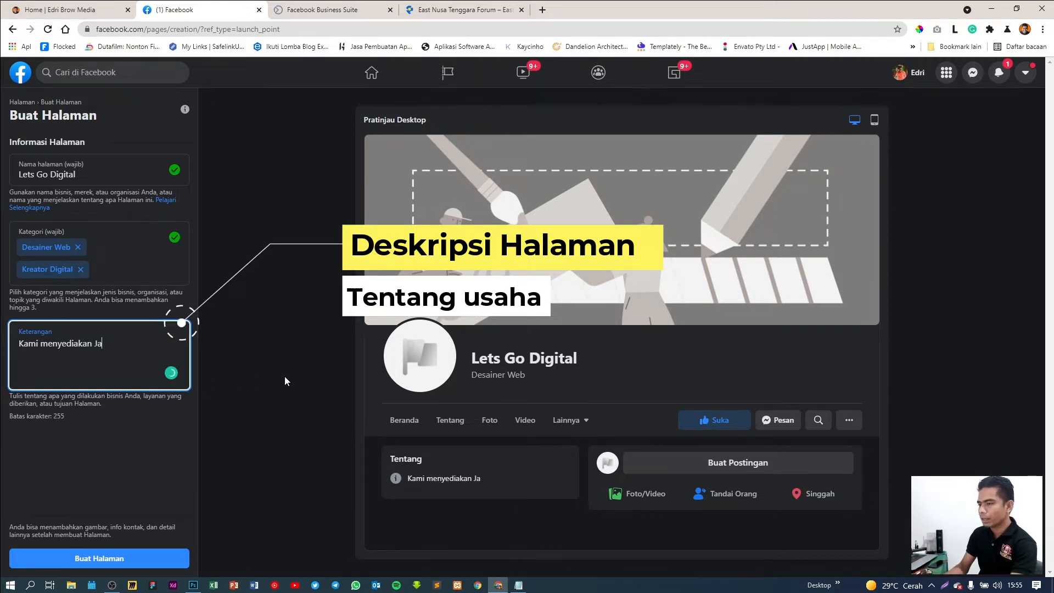
pyautogui.write('sa Pembuatan')
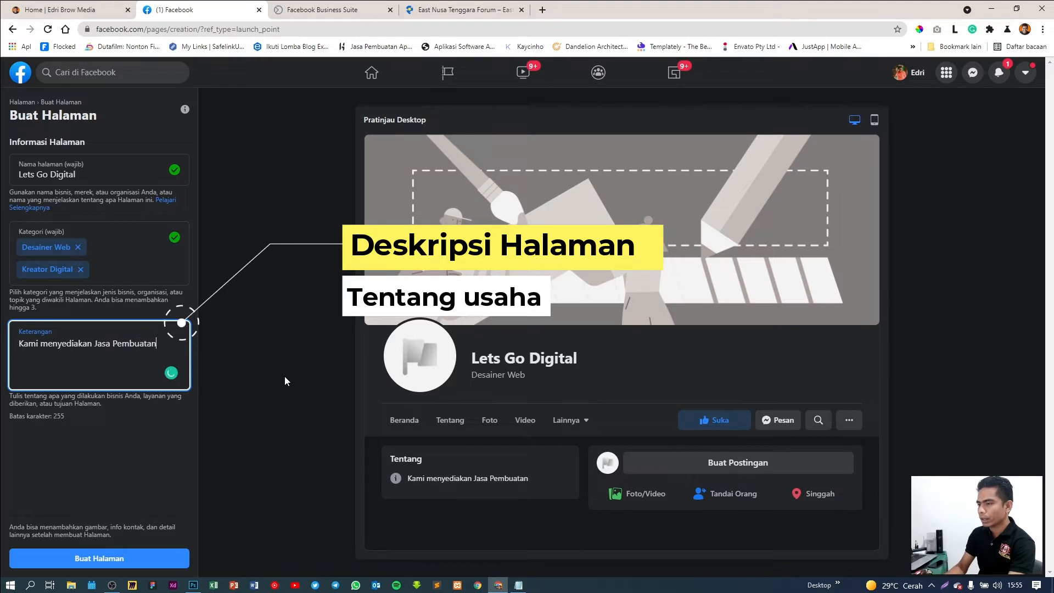
pyautogui.write(' Website')
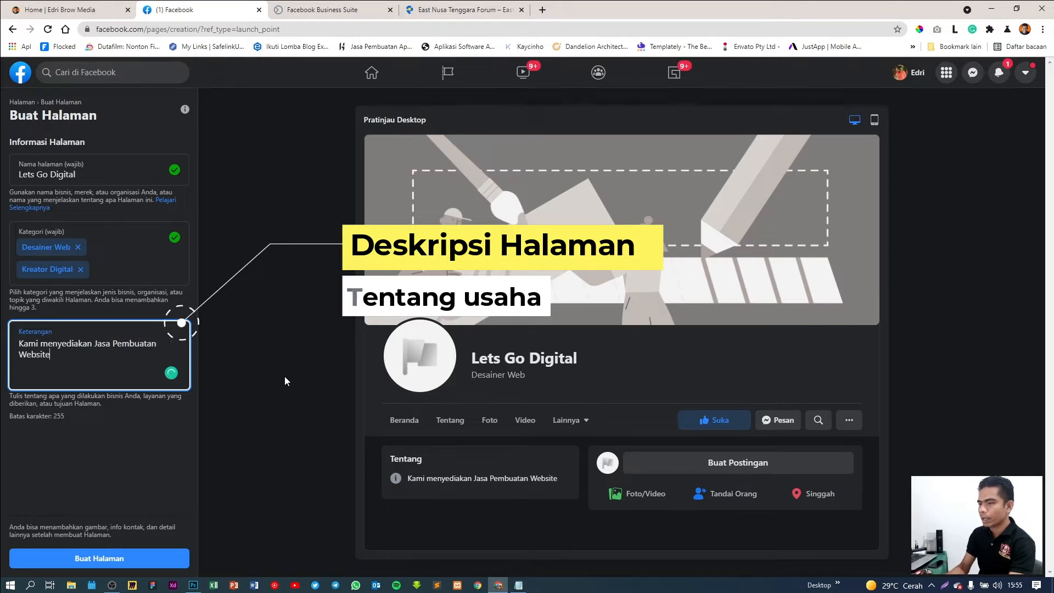
pyautogui.write(' dan So')
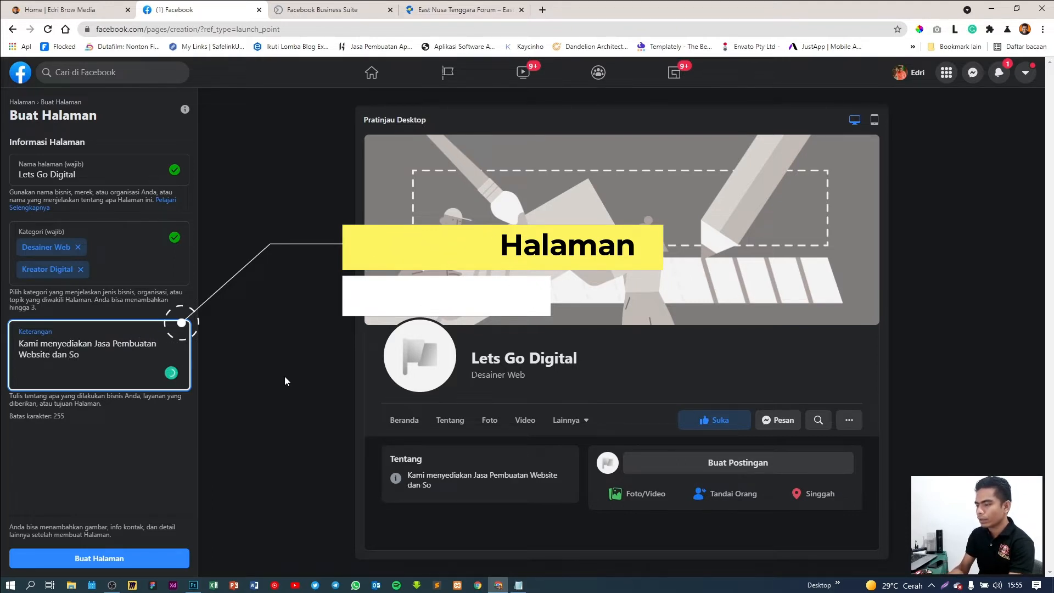
pyautogui.write('cial Med')
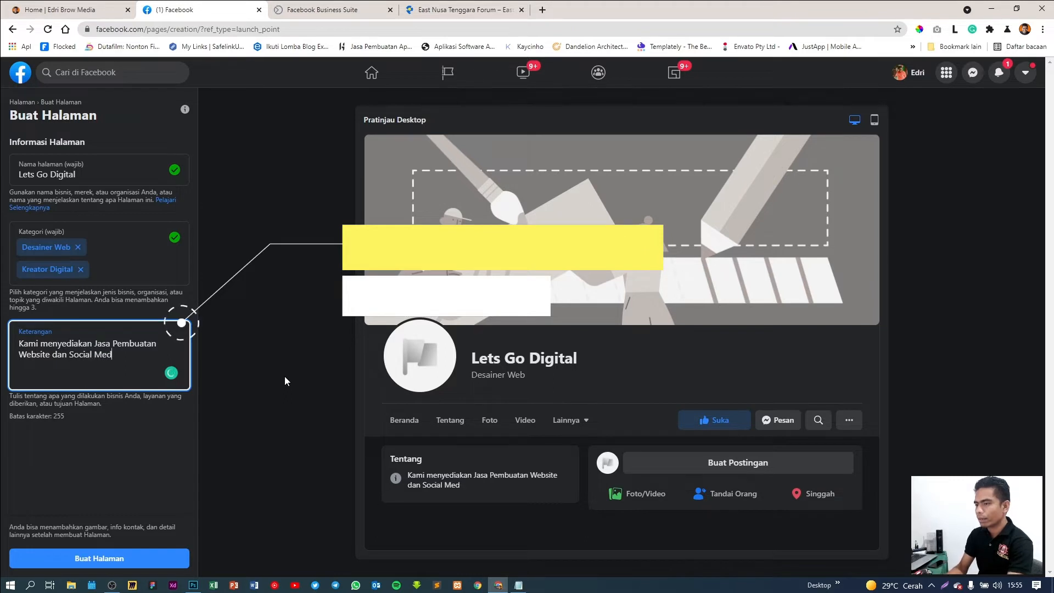
pyautogui.write('ia ')
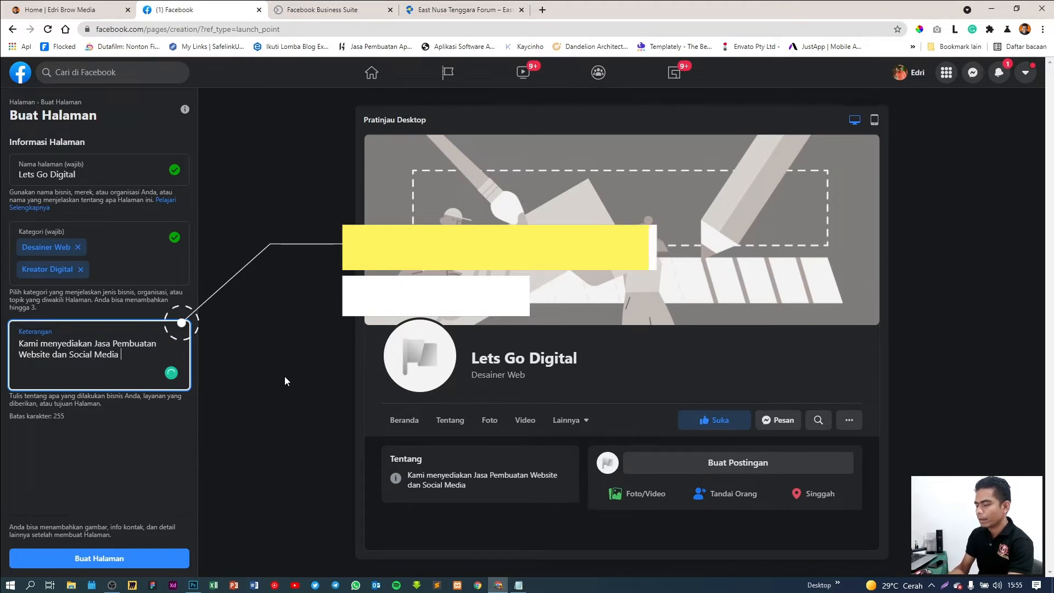
pyautogui.write('Management.')
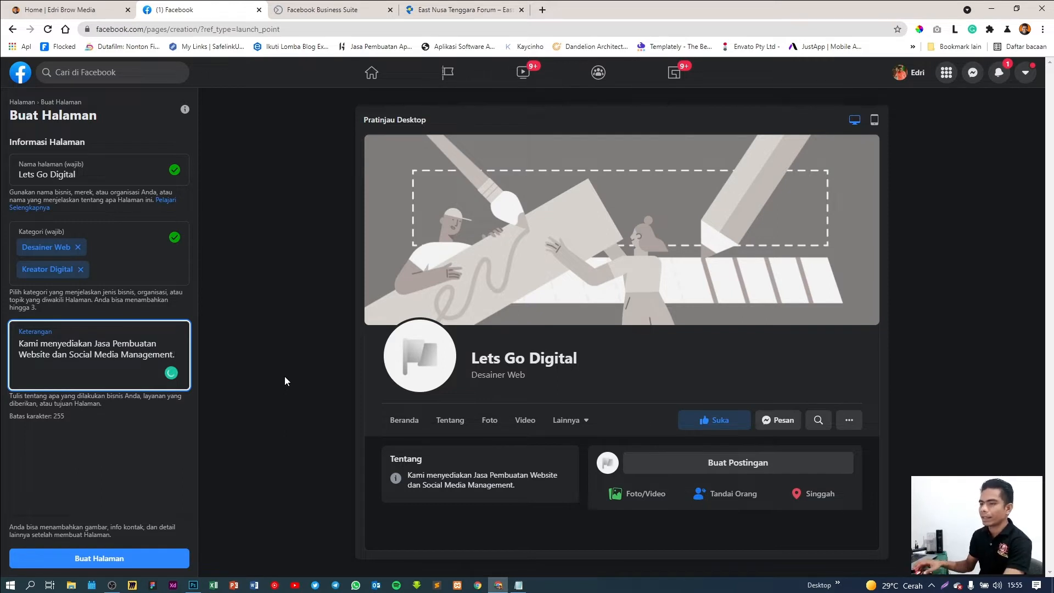
pyautogui.click(269, 390)
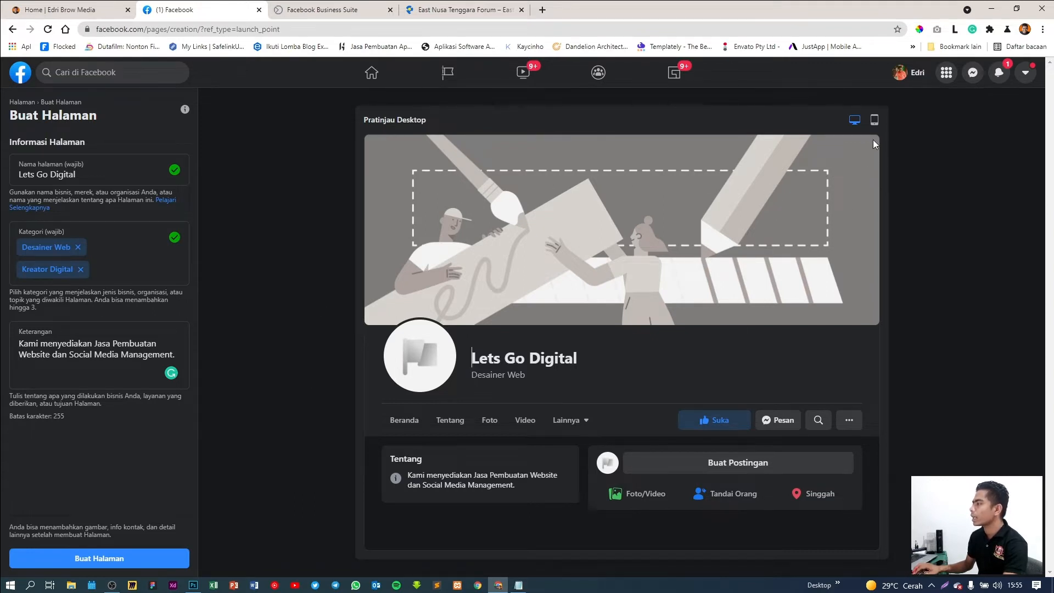
# Check the mobile and desktop previews, then create the Lets Go Digital page
pyautogui.click(874, 120)
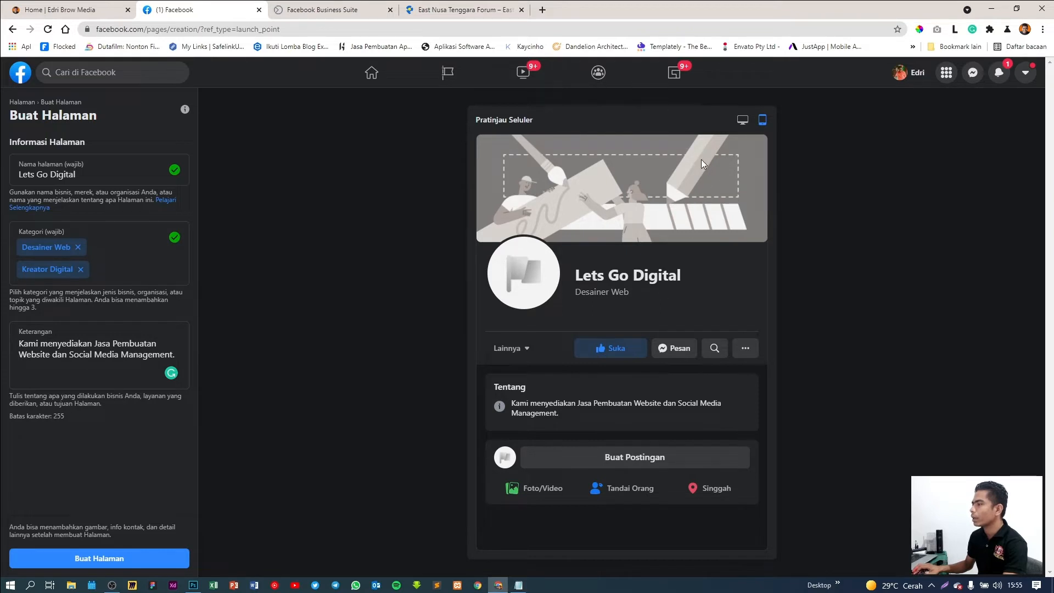
pyautogui.click(742, 120)
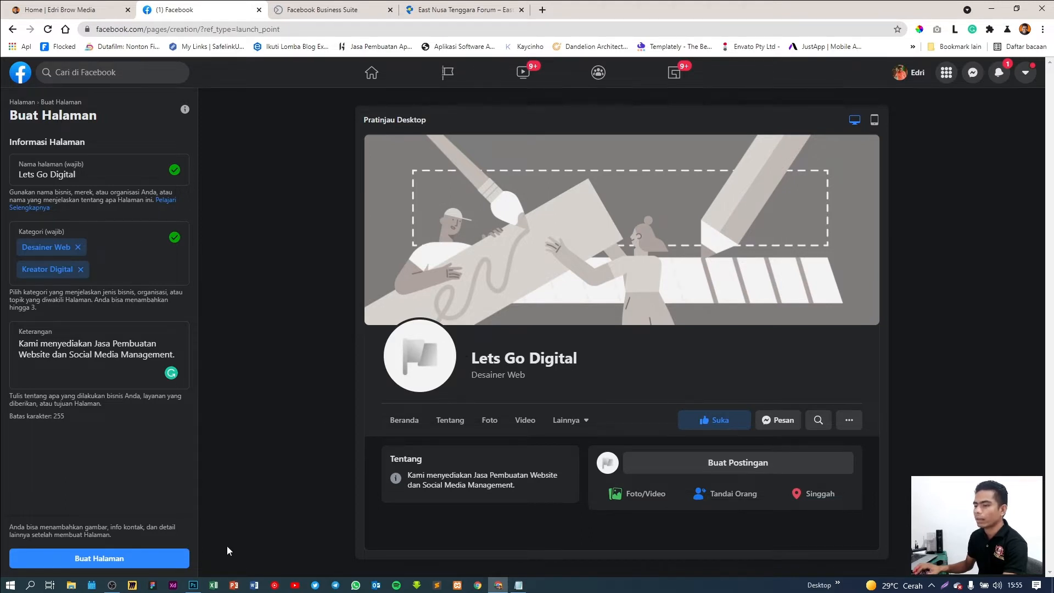
pyautogui.click(126, 557)
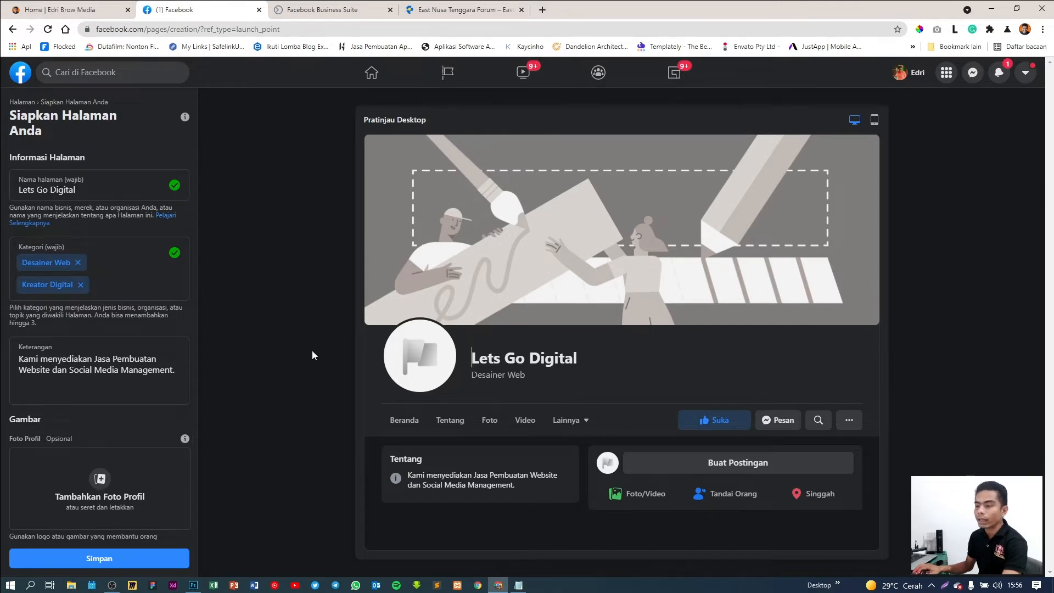
# Upload the portrait of a man working at a laptop as the profile photo
pyautogui.click(106, 480)
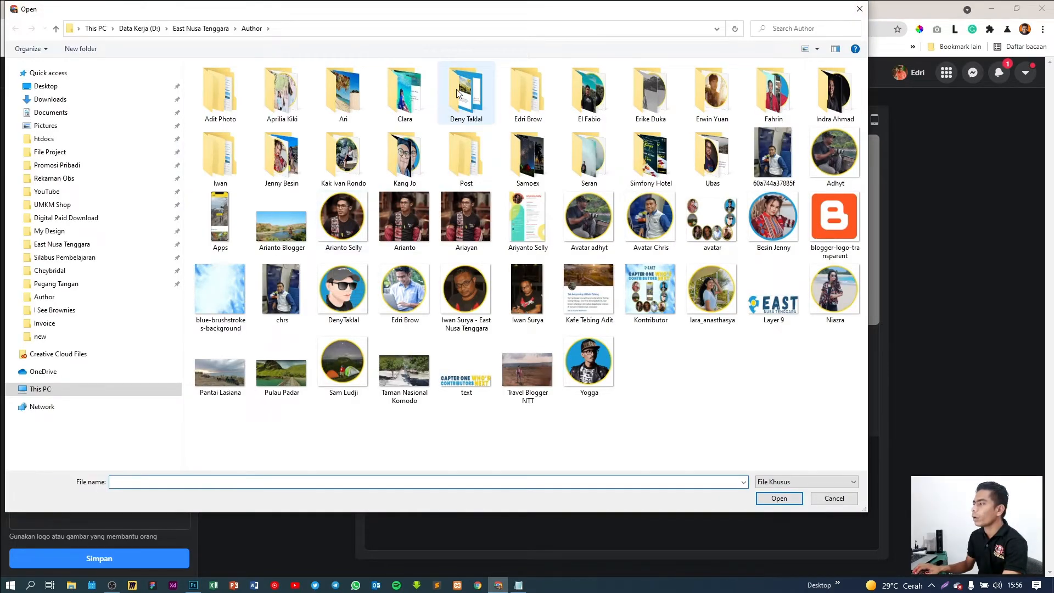
pyautogui.moveTo(478, 16); pyautogui.dragTo(551, 37)
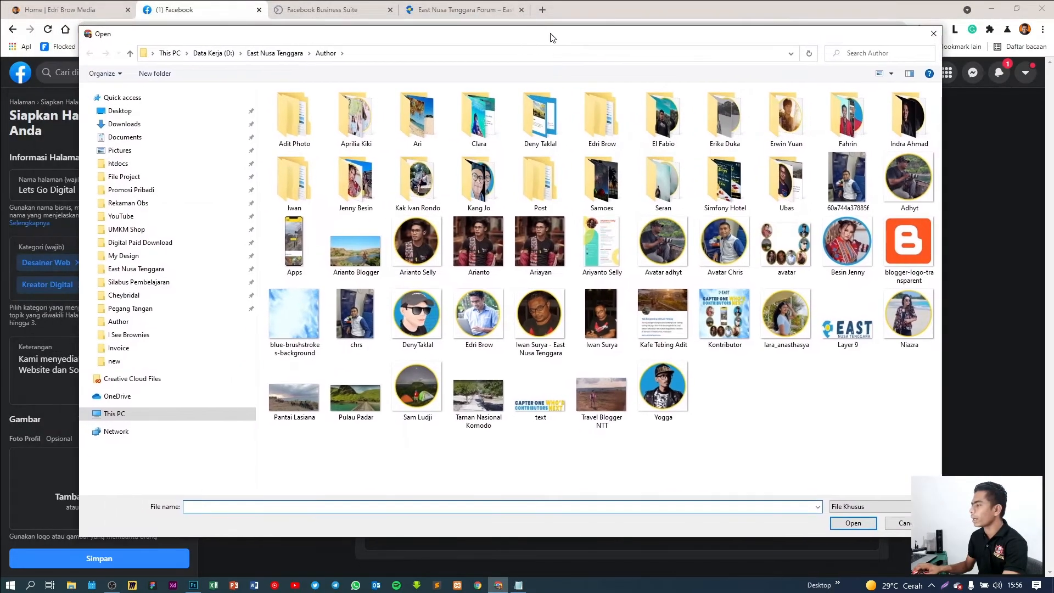
pyautogui.click(488, 319)
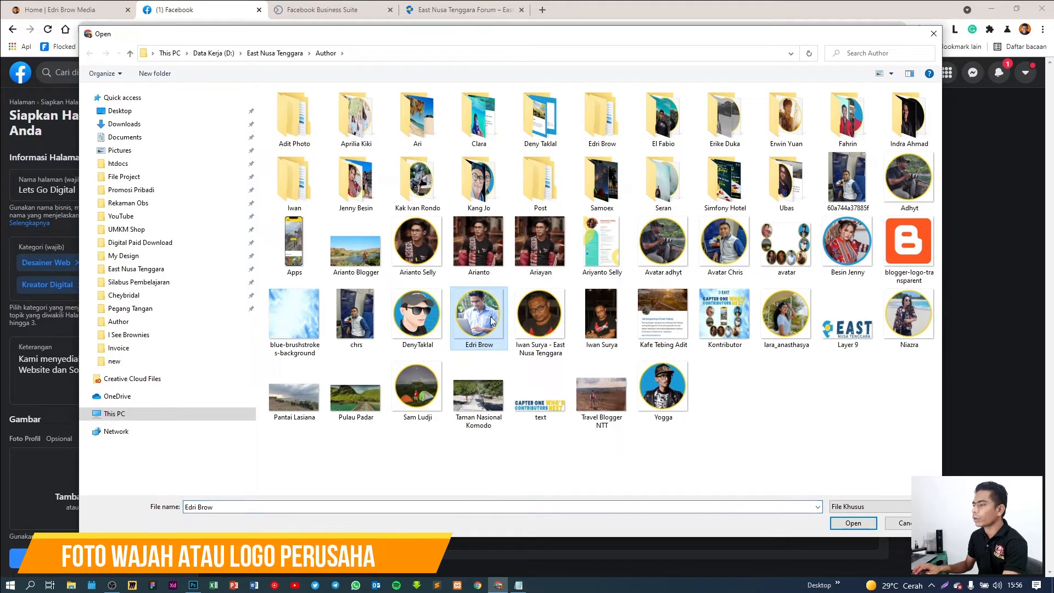
pyautogui.doubleClick(481, 323)
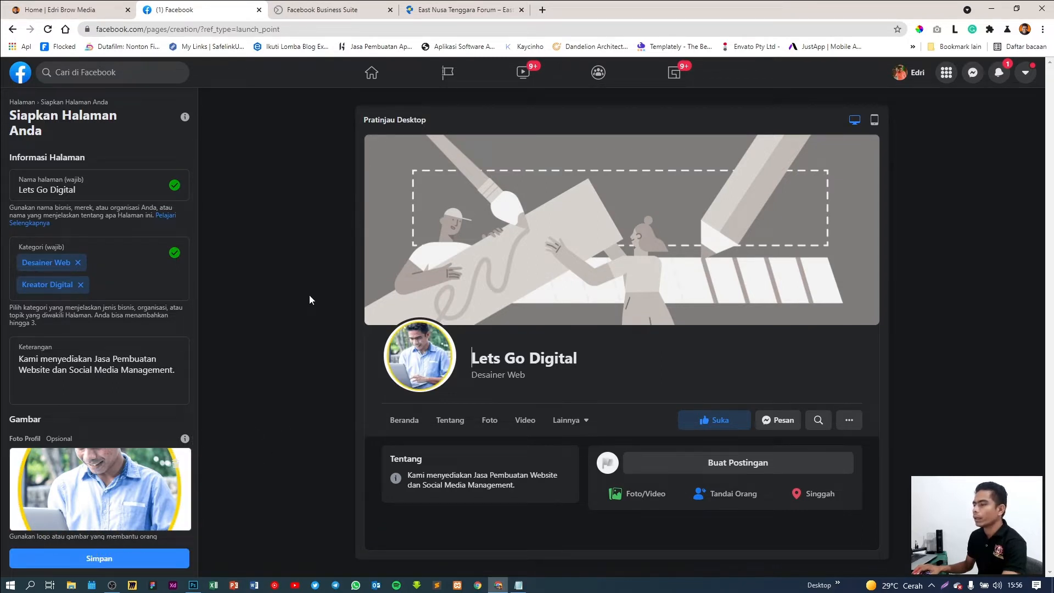
pyautogui.scroll(-3, 143, 372)
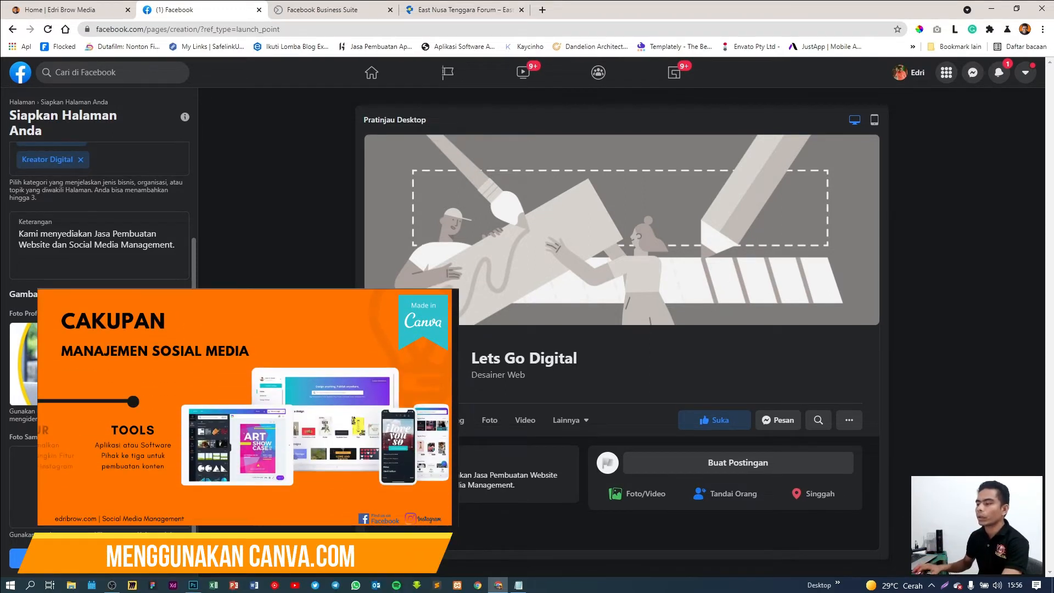
# Set the 'Kemudahan Menggunakan Platform Digital Website' image from Promosi Pribadi as cover, reposition, and save
pyautogui.click(98, 487)
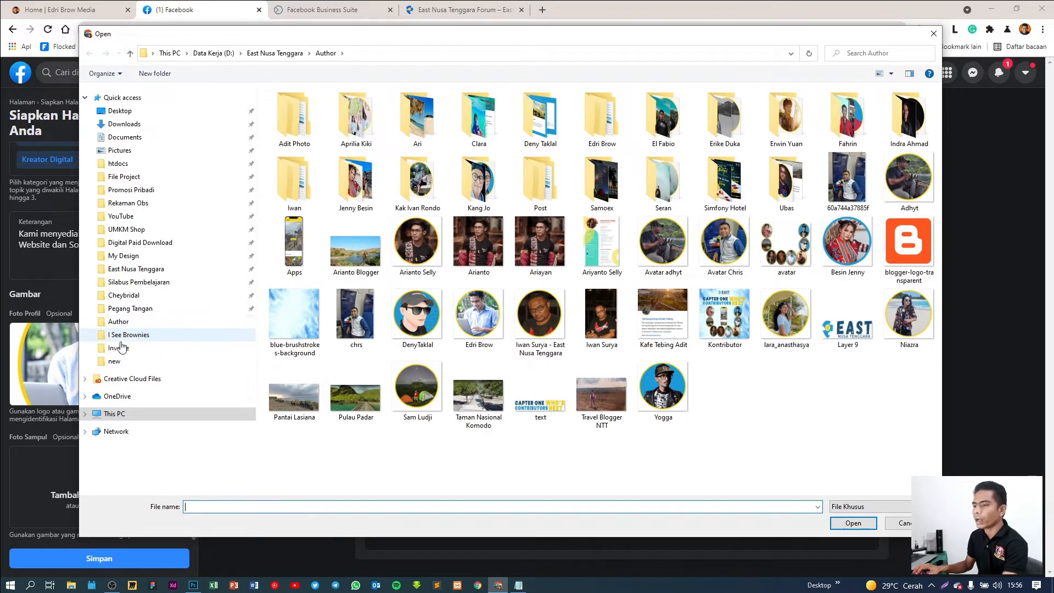
pyautogui.click(204, 190)
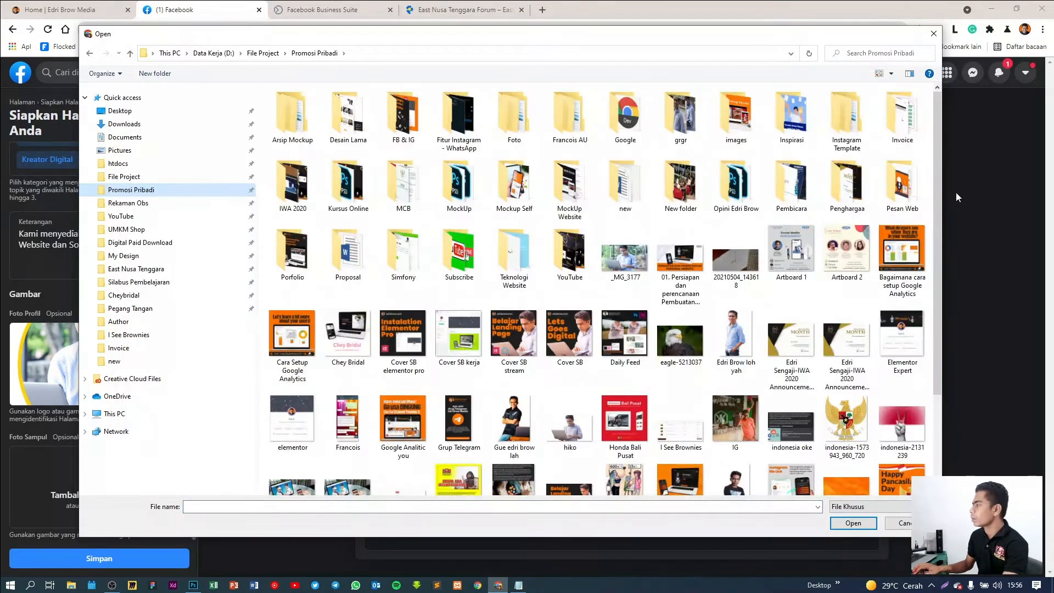
pyautogui.moveTo(937, 172); pyautogui.dragTo(928, 299)
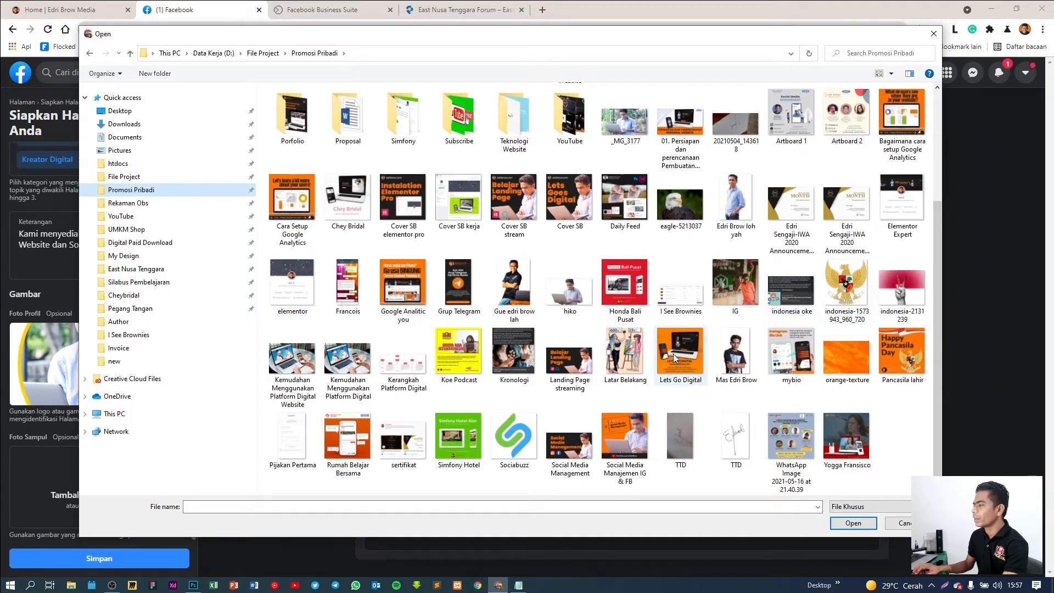
pyautogui.scroll(3, 670, 351)
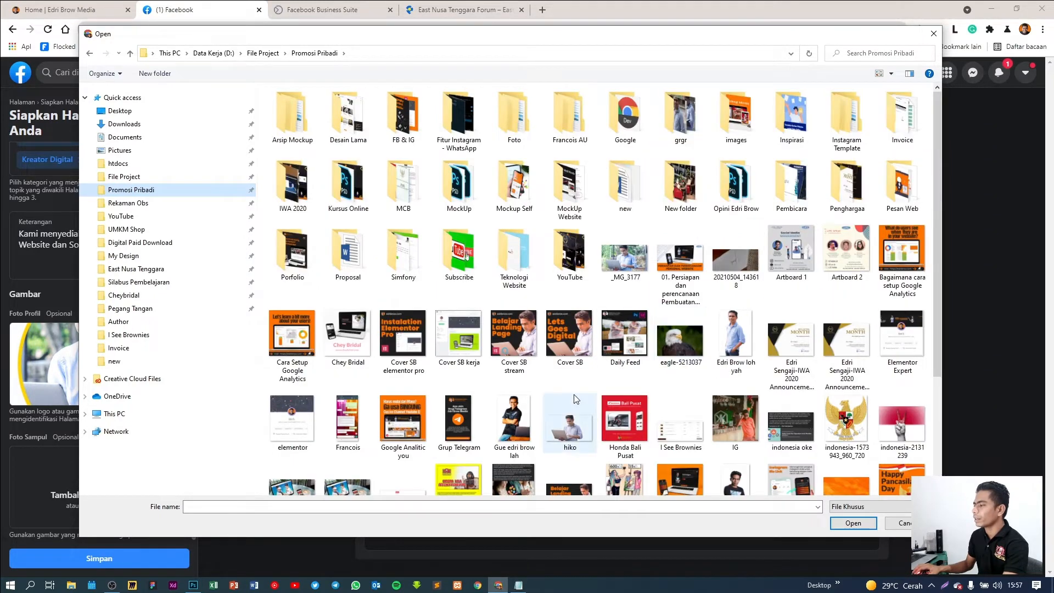
pyautogui.scroll(-3, 575, 399)
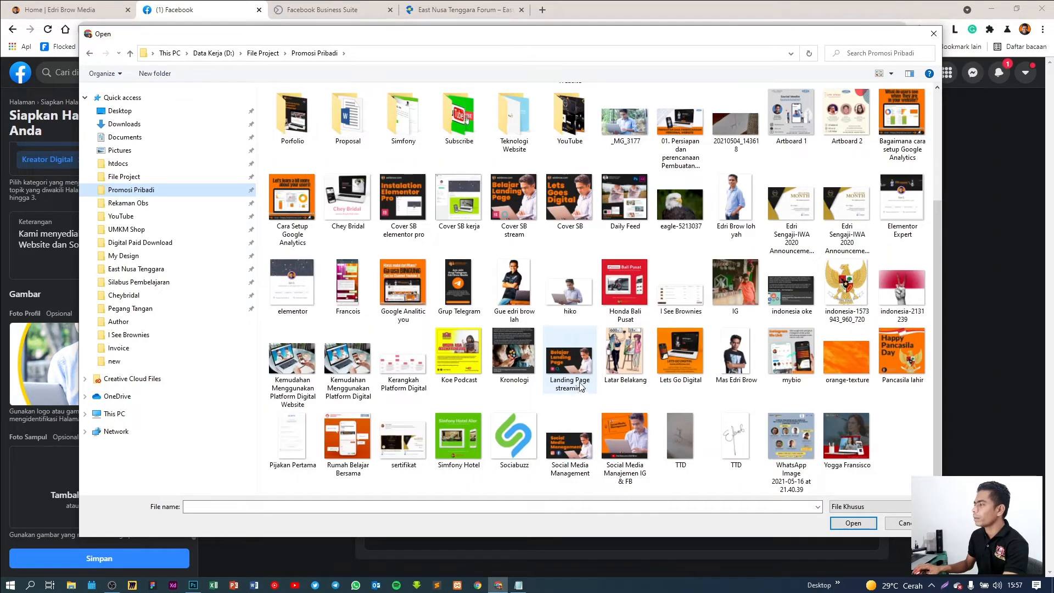
pyautogui.click(627, 139)
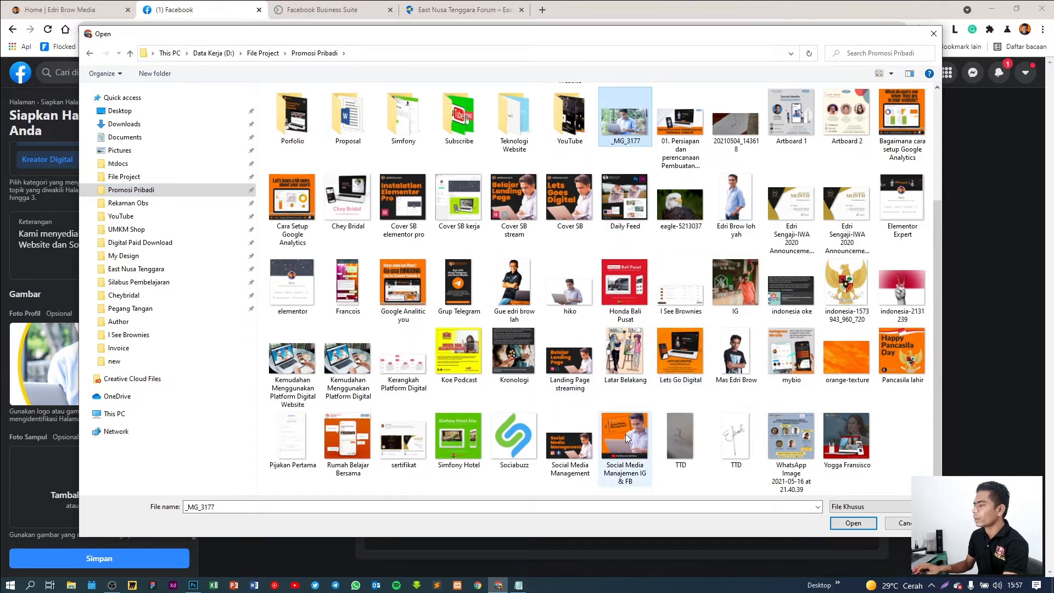
pyautogui.click(305, 363)
pyautogui.click(856, 523)
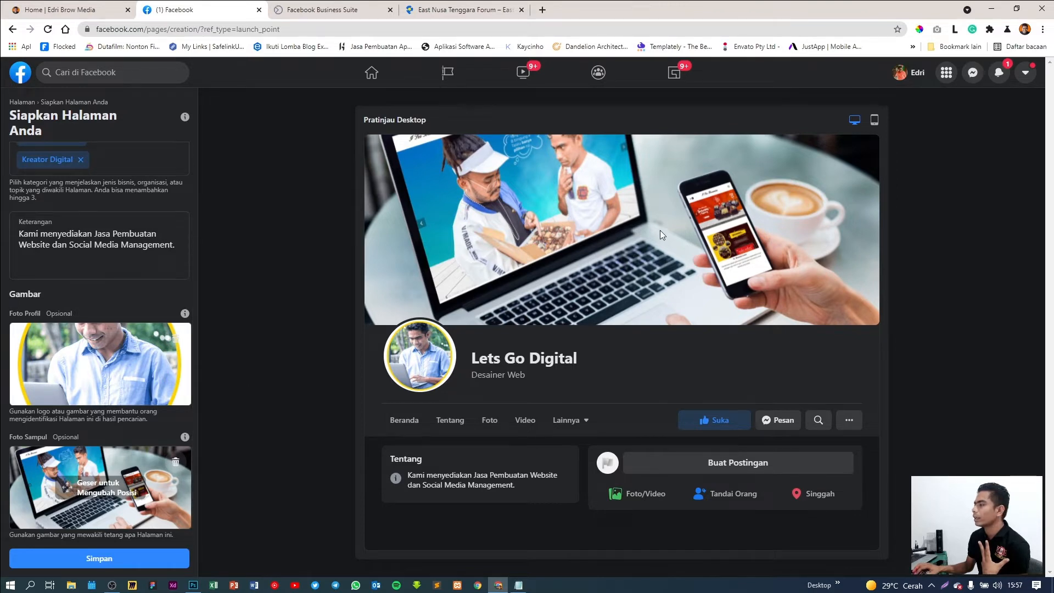
pyautogui.moveTo(66, 487)
pyautogui.mouseDown()
pyautogui.moveTo(69, 471)
pyautogui.moveTo(66, 495)
pyautogui.mouseUp()
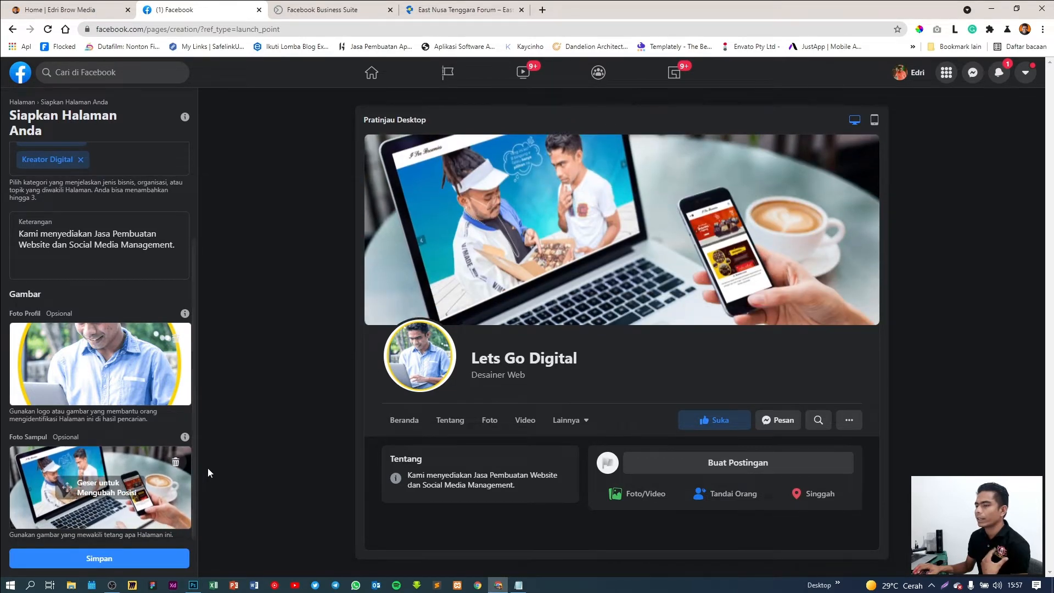
pyautogui.click(121, 565)
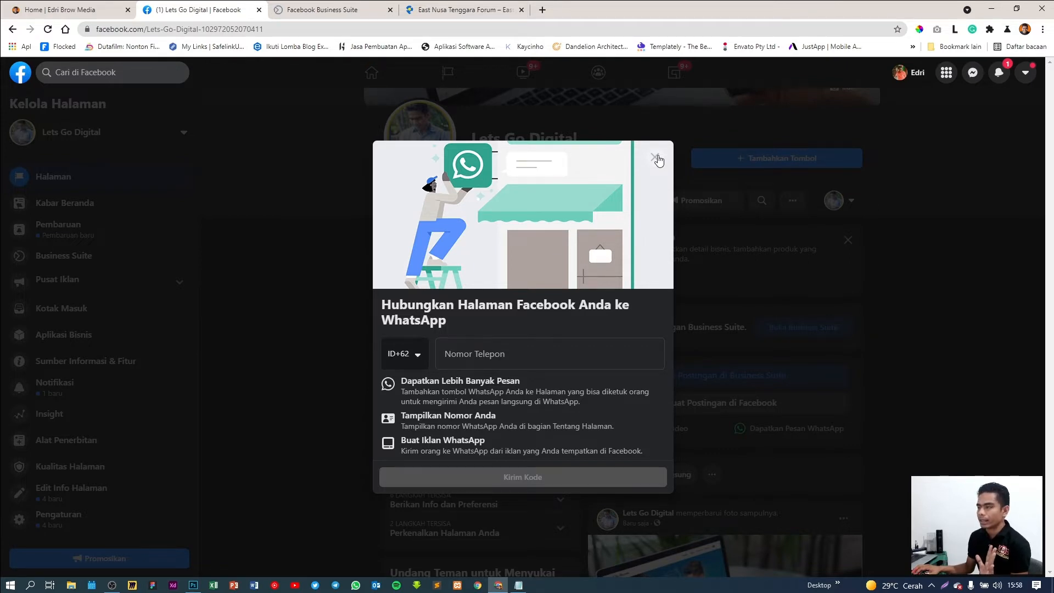
# Close the WhatsApp connection dialog without linking, confirming with Keluar
pyautogui.click(657, 158)
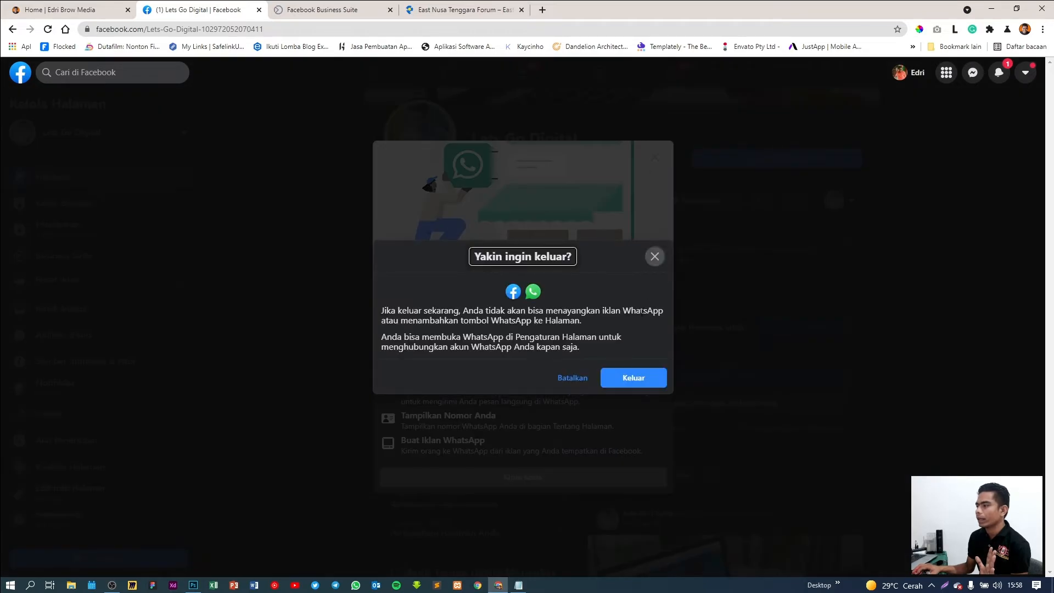
pyautogui.click(573, 379)
pyautogui.click(656, 158)
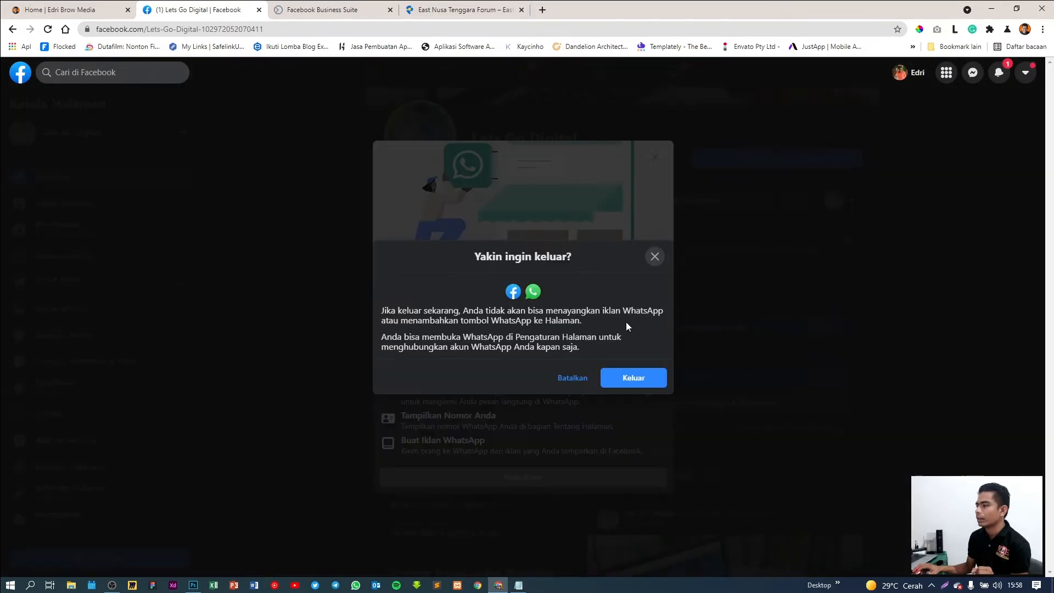
pyautogui.click(639, 379)
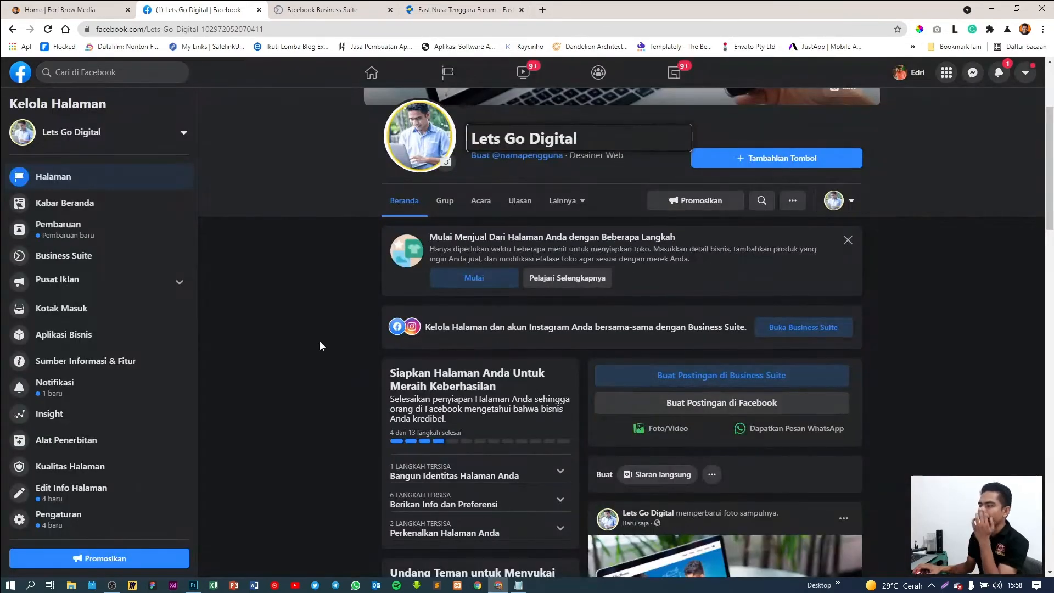
pyautogui.scroll(3, 320, 346)
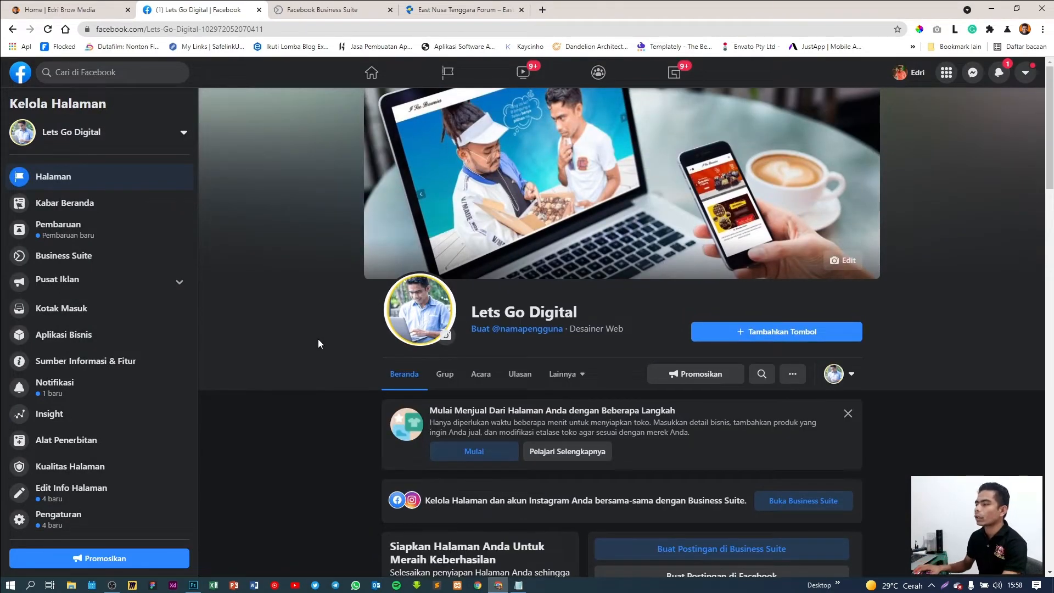
pyautogui.scroll(-1, 318, 331)
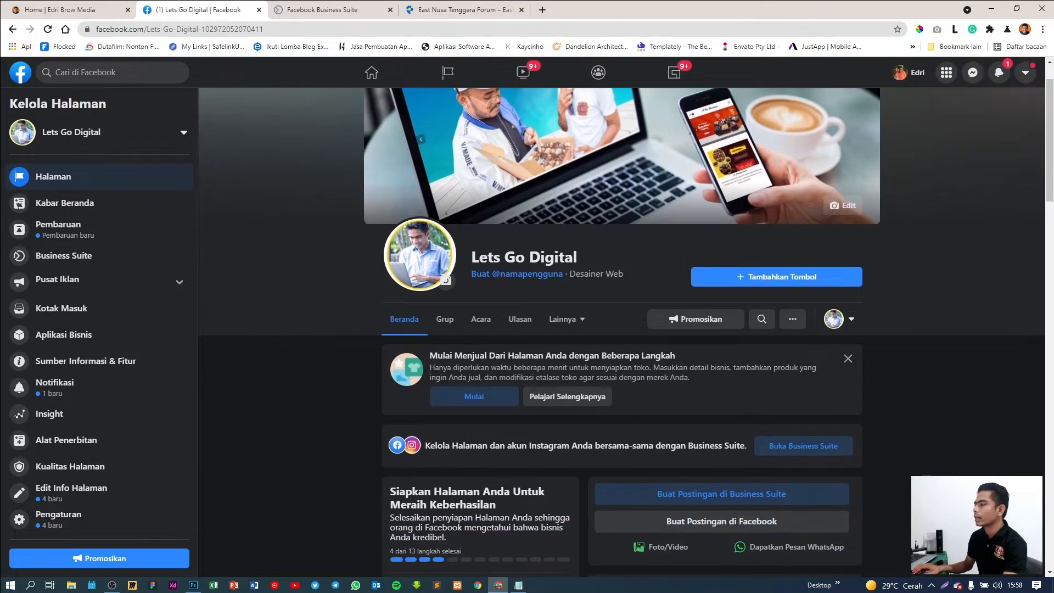
pyautogui.click(782, 279)
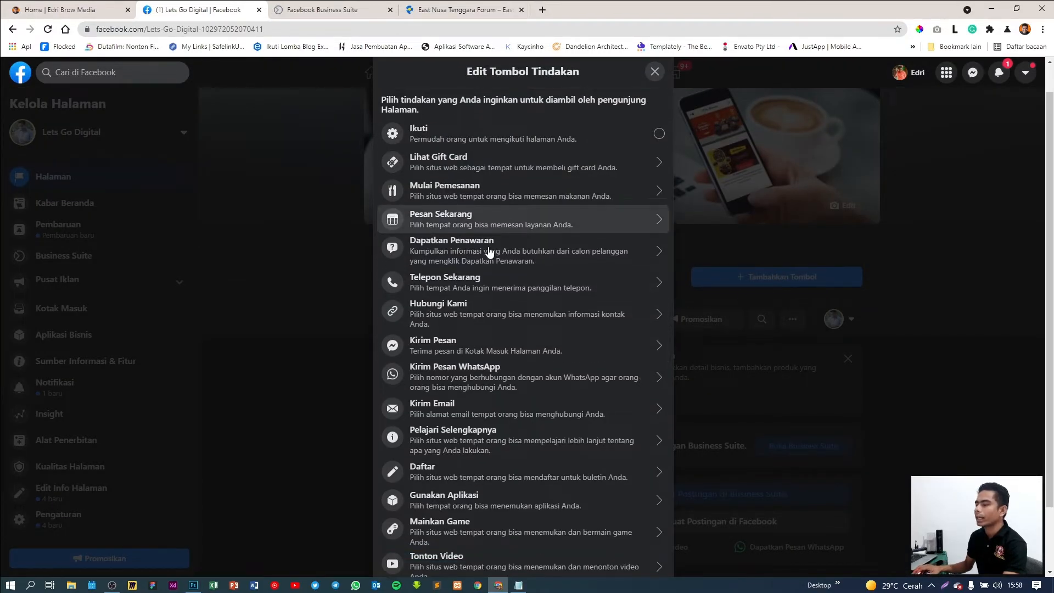
pyautogui.scroll(-2, 489, 252)
pyautogui.scroll(3, 489, 231)
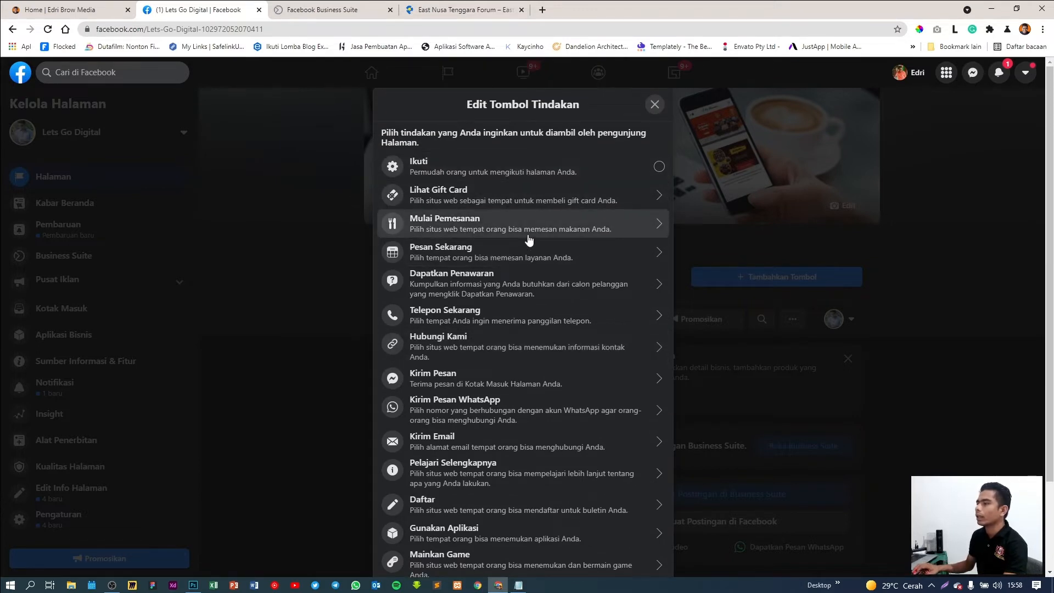
pyautogui.scroll(-2, 494, 197)
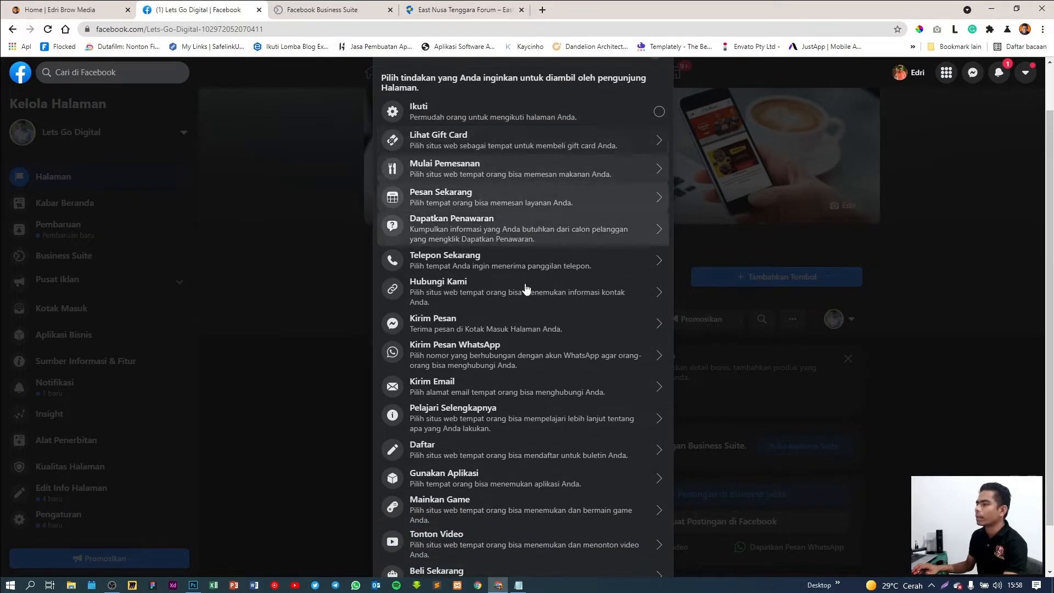
pyautogui.scroll(-1, 527, 318)
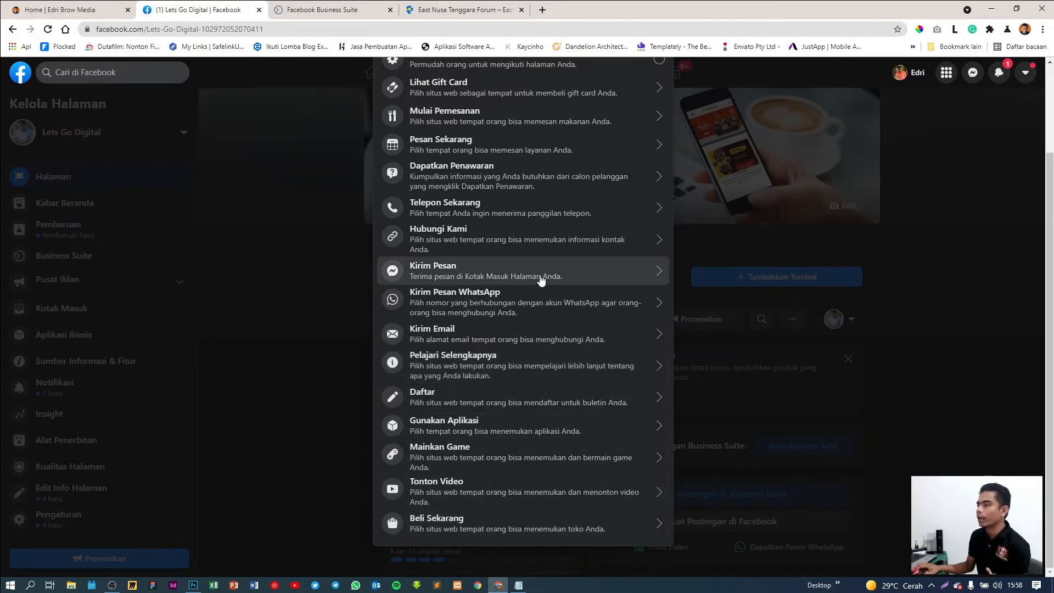
pyautogui.scroll(2, 537, 278)
pyautogui.scroll(1, 541, 280)
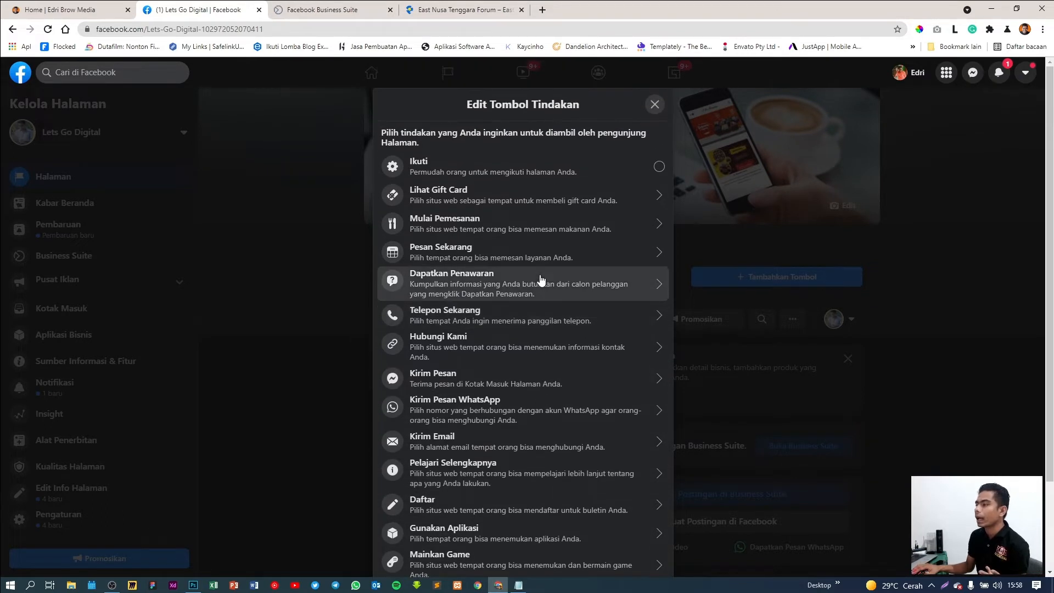
pyautogui.scroll(-3, 541, 279)
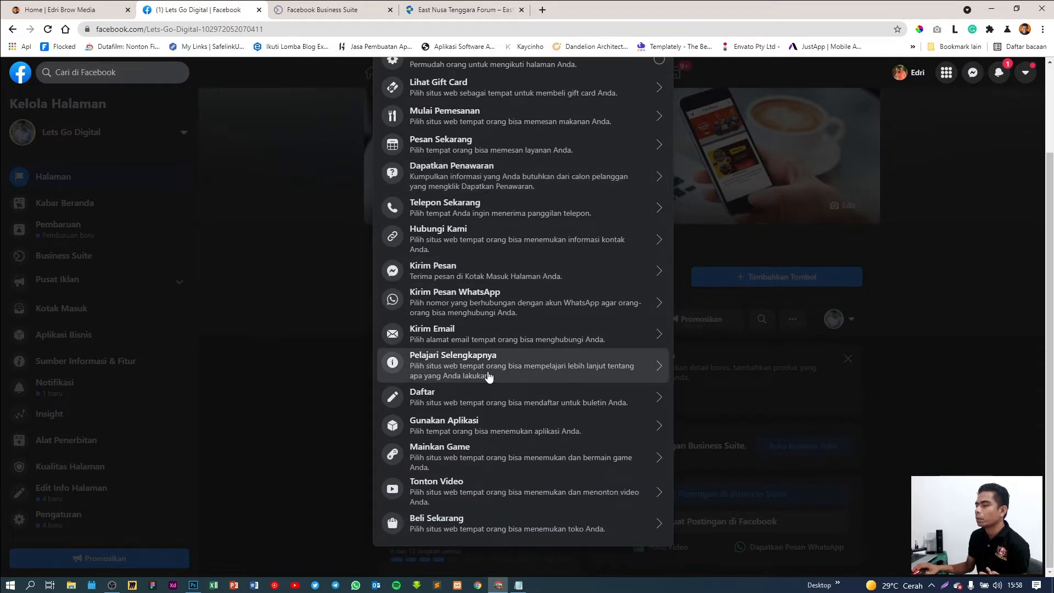
pyautogui.scroll(2, 484, 269)
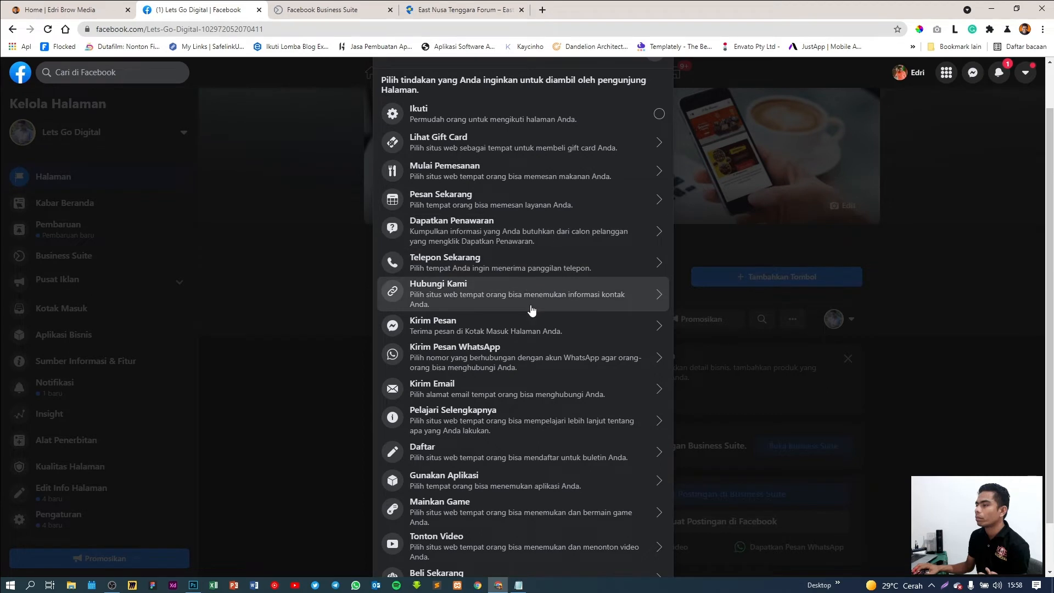
pyautogui.scroll(1, 537, 347)
pyautogui.scroll(-2, 536, 384)
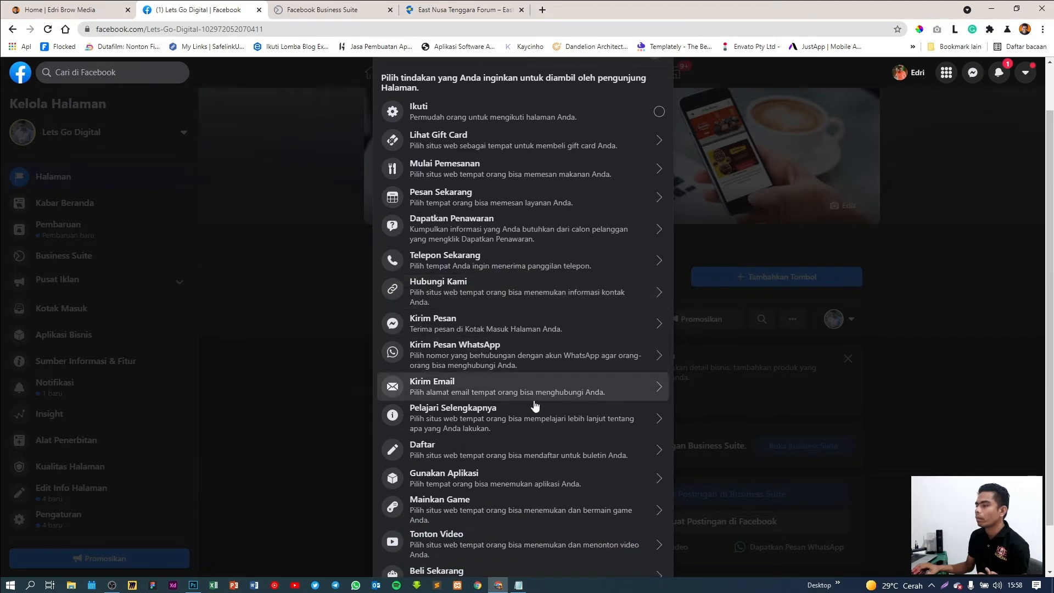
pyautogui.click(533, 411)
pyautogui.click(451, 287)
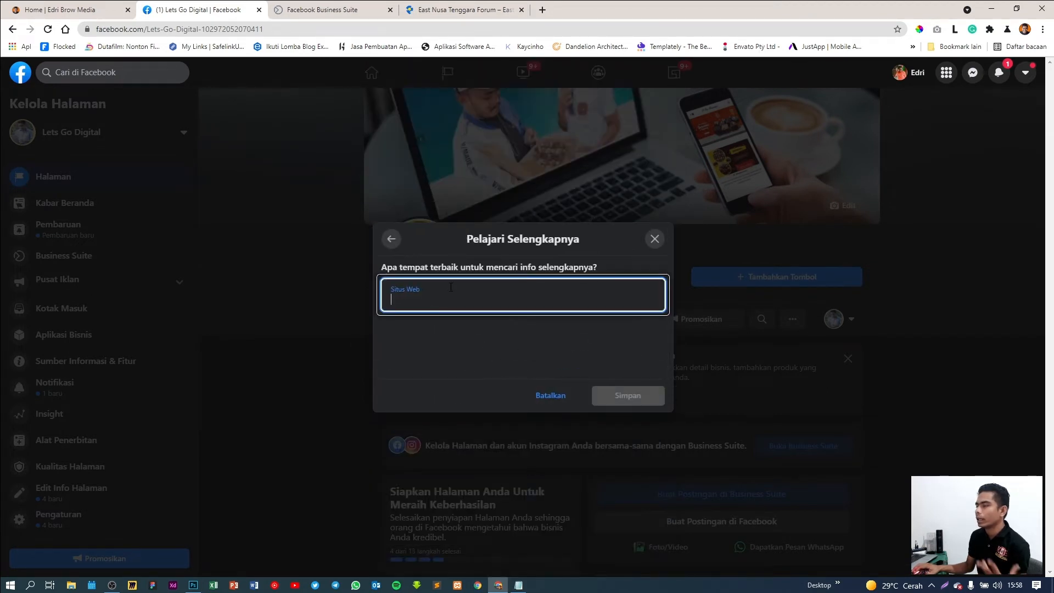
pyautogui.click(58, 13)
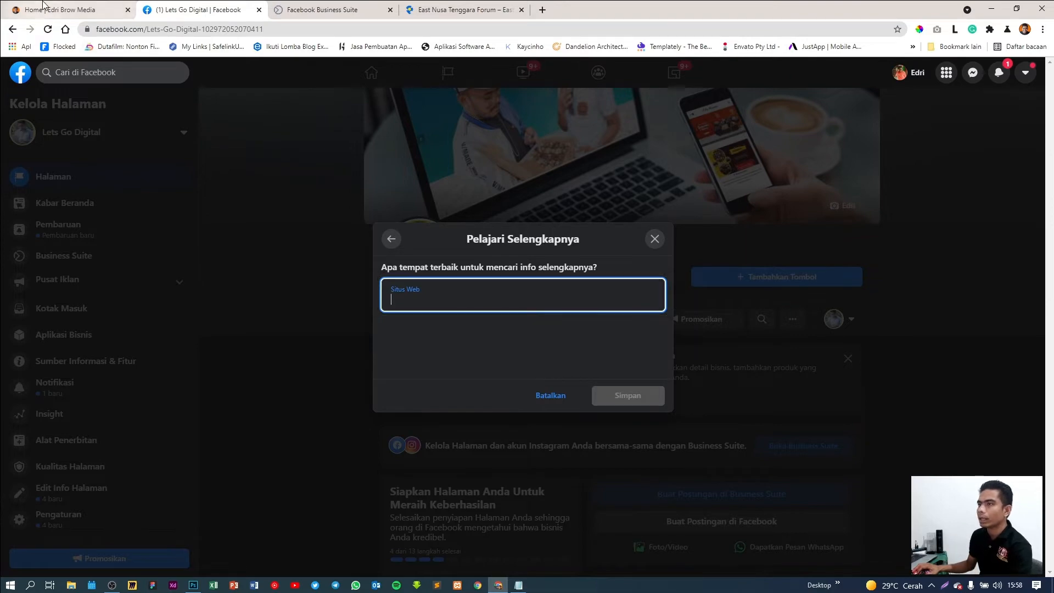
pyautogui.click(153, 28)
pyautogui.hotkey('ctrl', 'c')
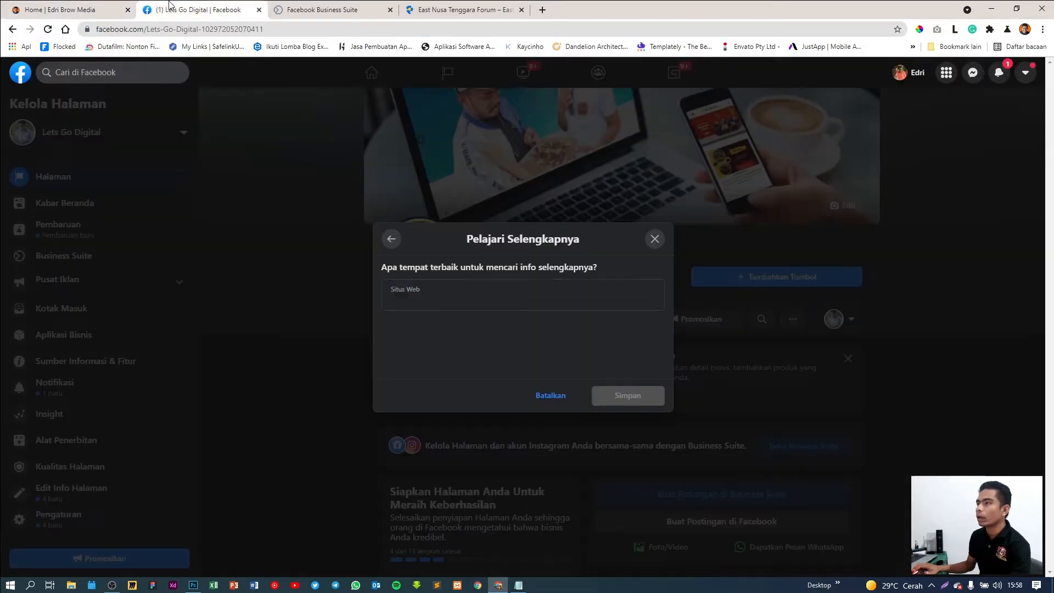
pyautogui.click(198, 9)
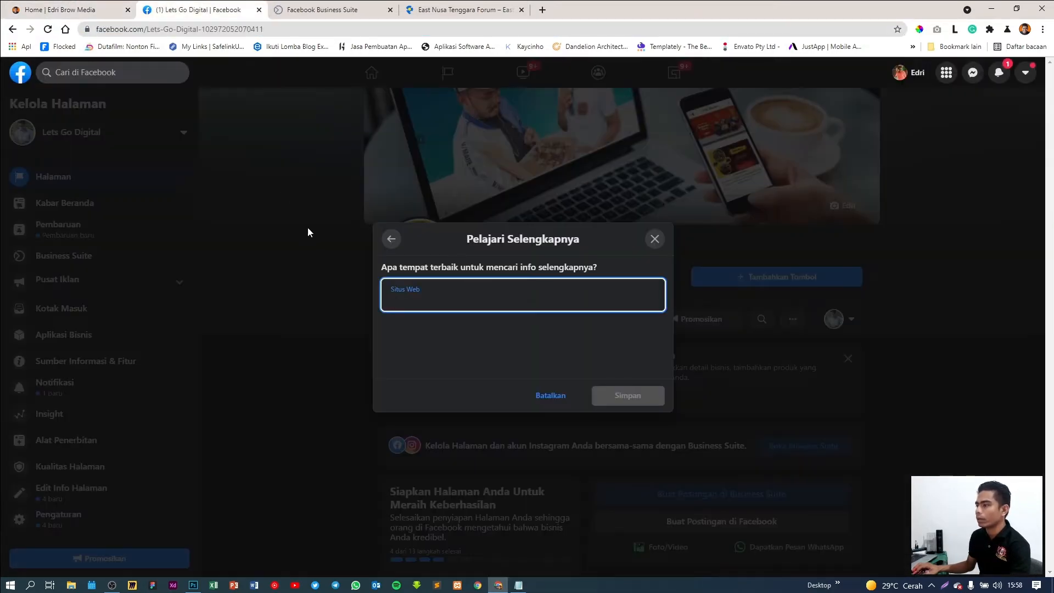
pyautogui.hotkey('ctrl', 'v')
pyautogui.click(439, 344)
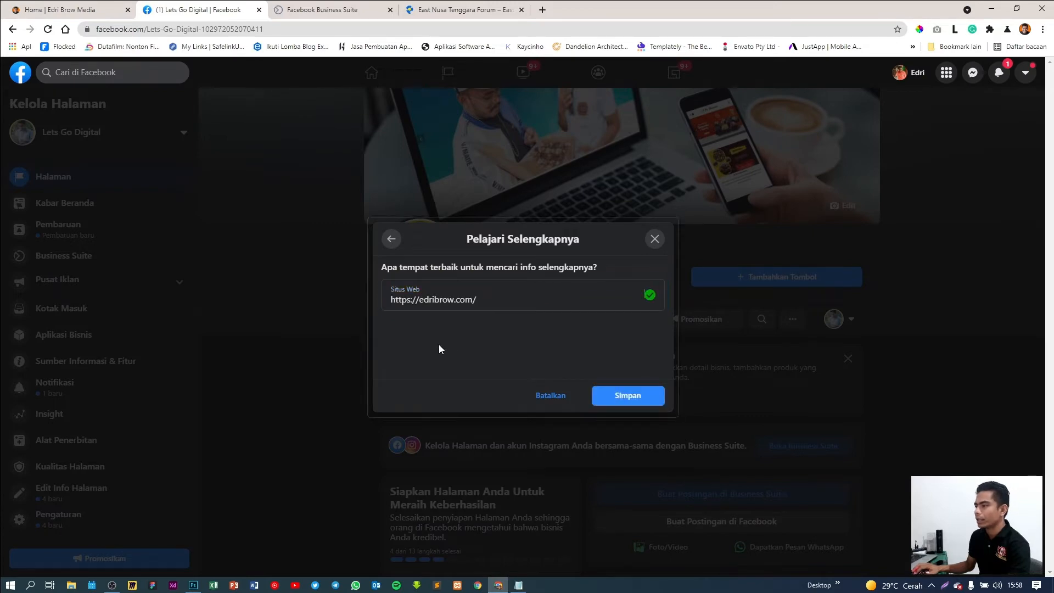
pyautogui.click(629, 400)
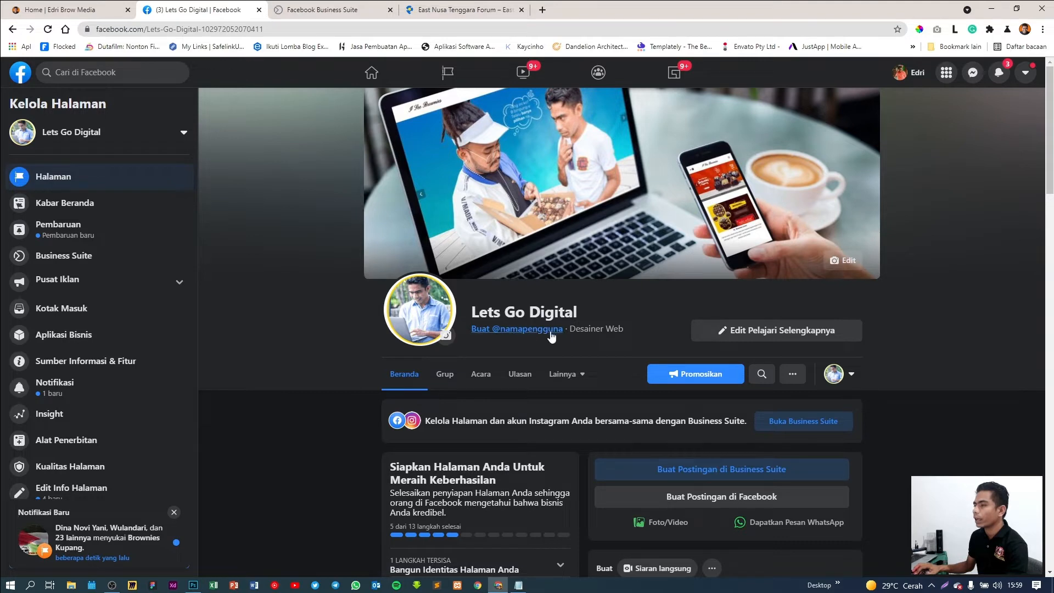
pyautogui.moveTo(265, 29); pyautogui.dragTo(246, 47)
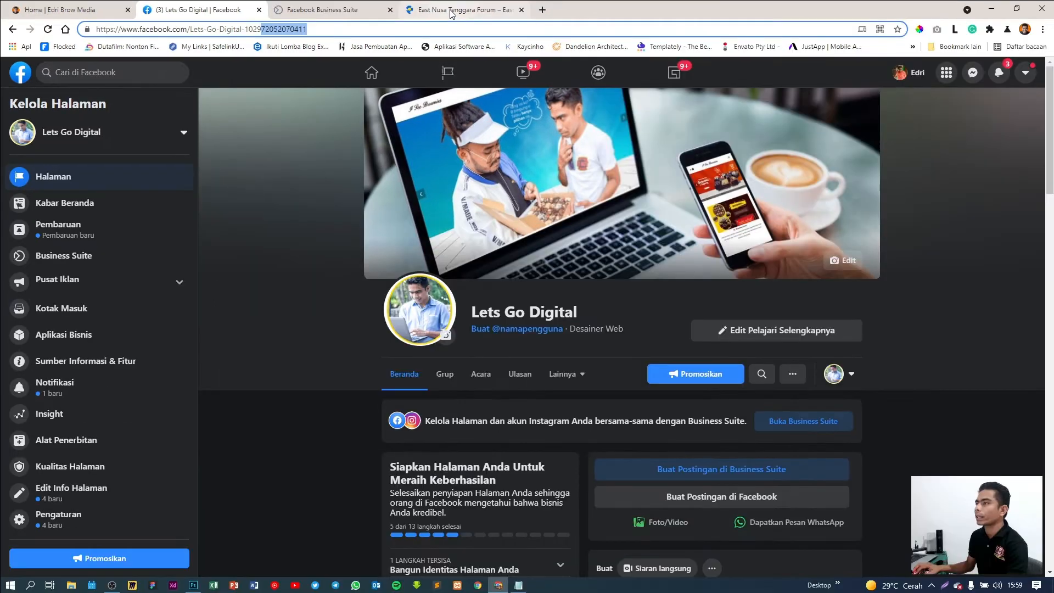
pyautogui.click(504, 22)
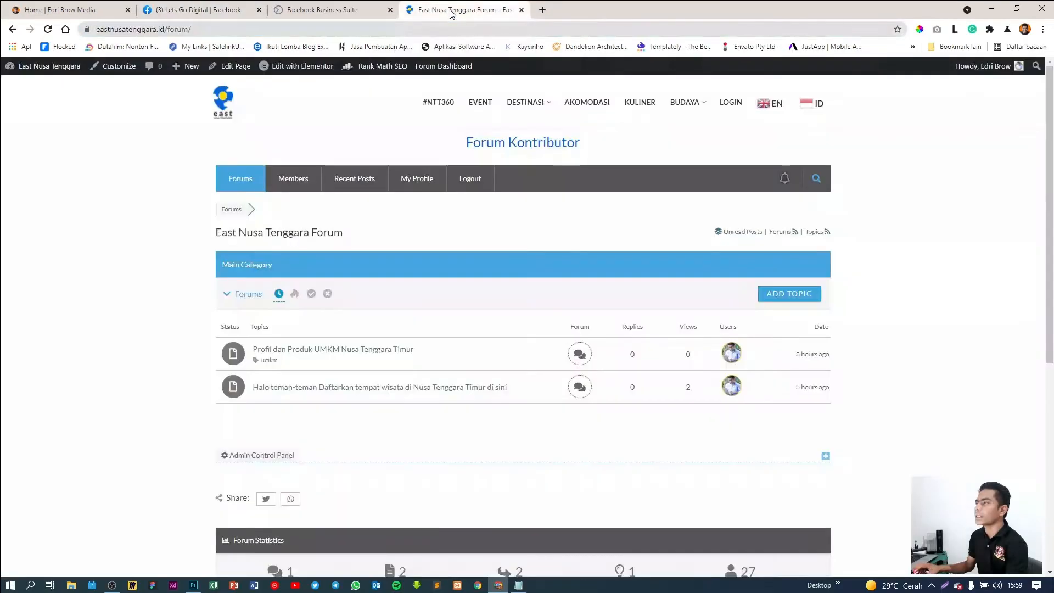
pyautogui.scroll(-6, 1012, 375)
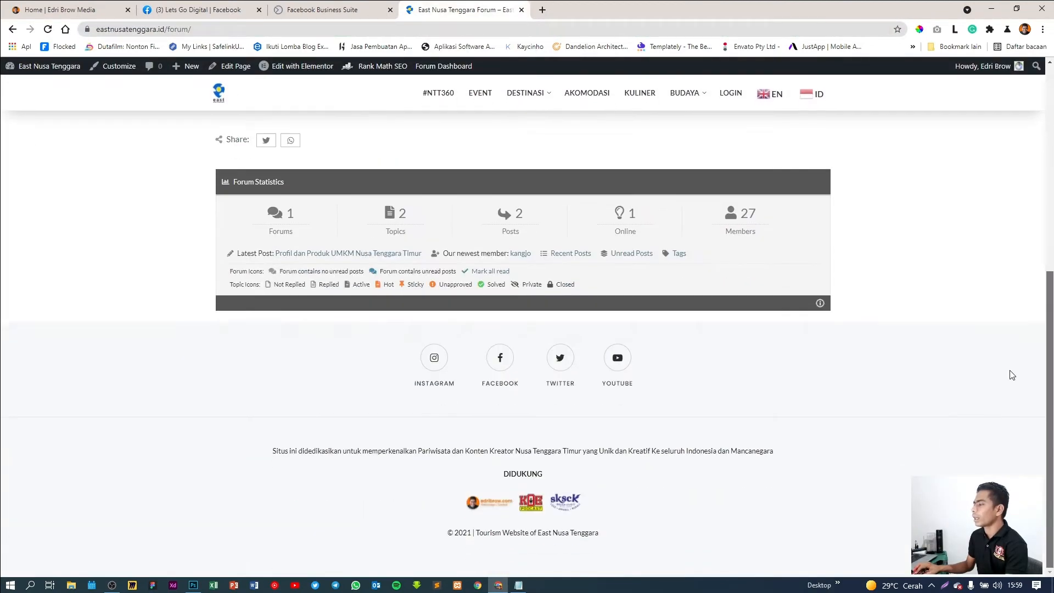
pyautogui.scroll(6, 934, 416)
pyautogui.scroll(-6, 809, 464)
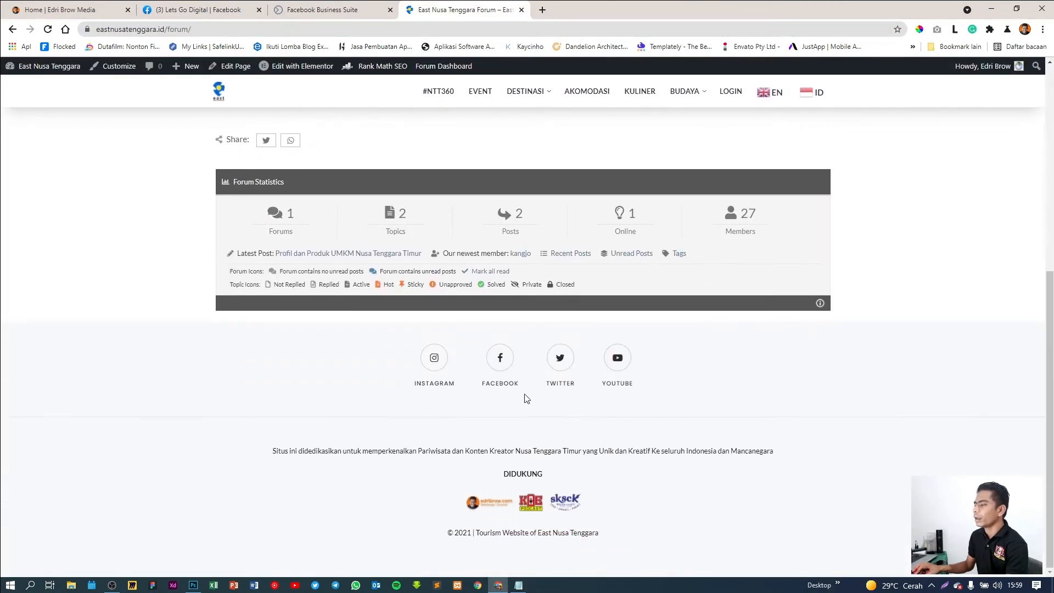
pyautogui.click(500, 359)
pyautogui.click(602, 4)
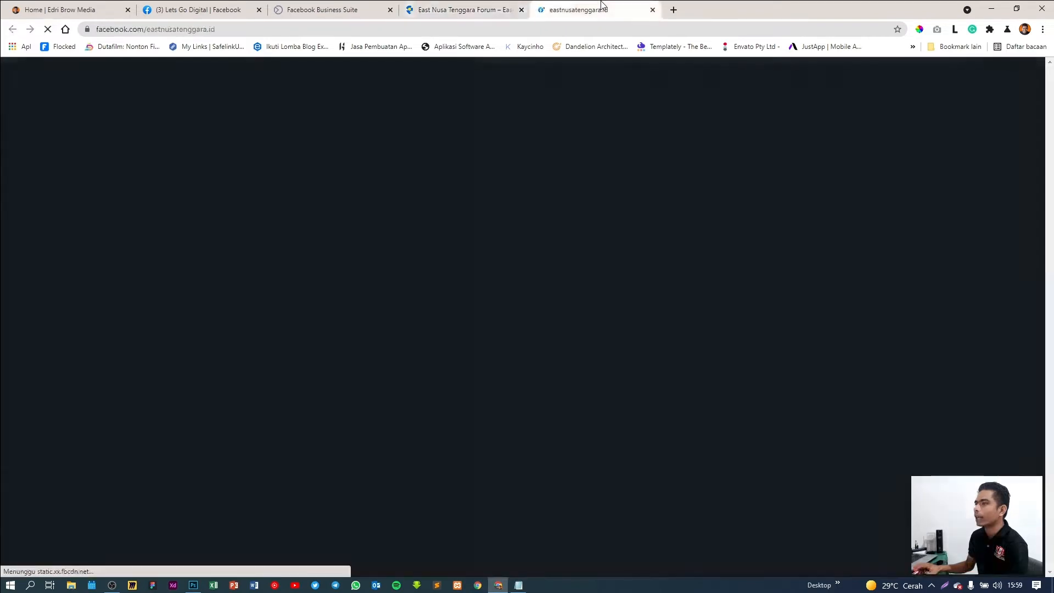
pyautogui.click(224, 29)
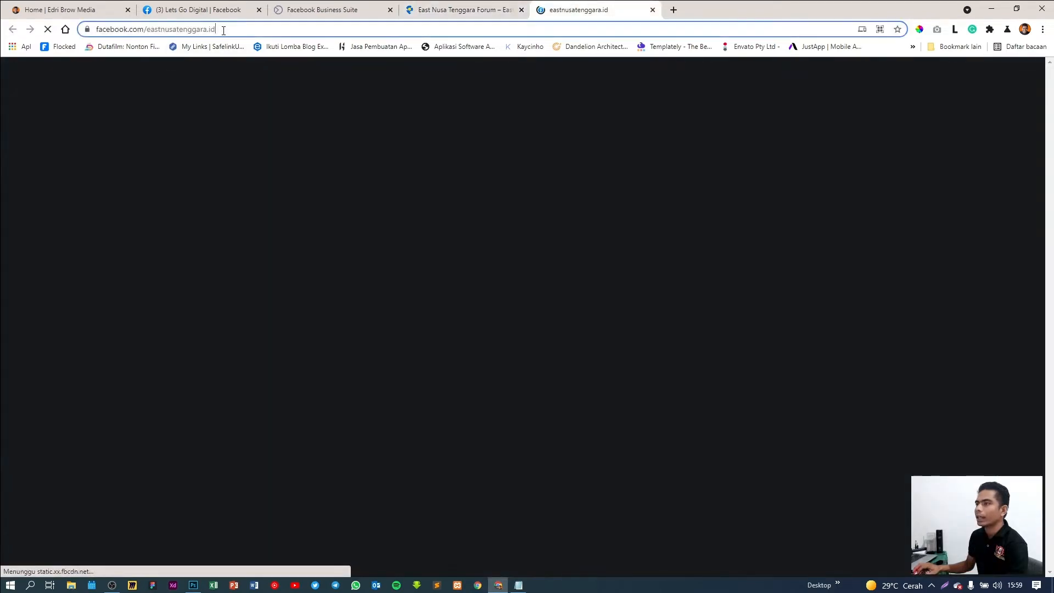
pyautogui.moveTo(223, 30); pyautogui.dragTo(147, 39)
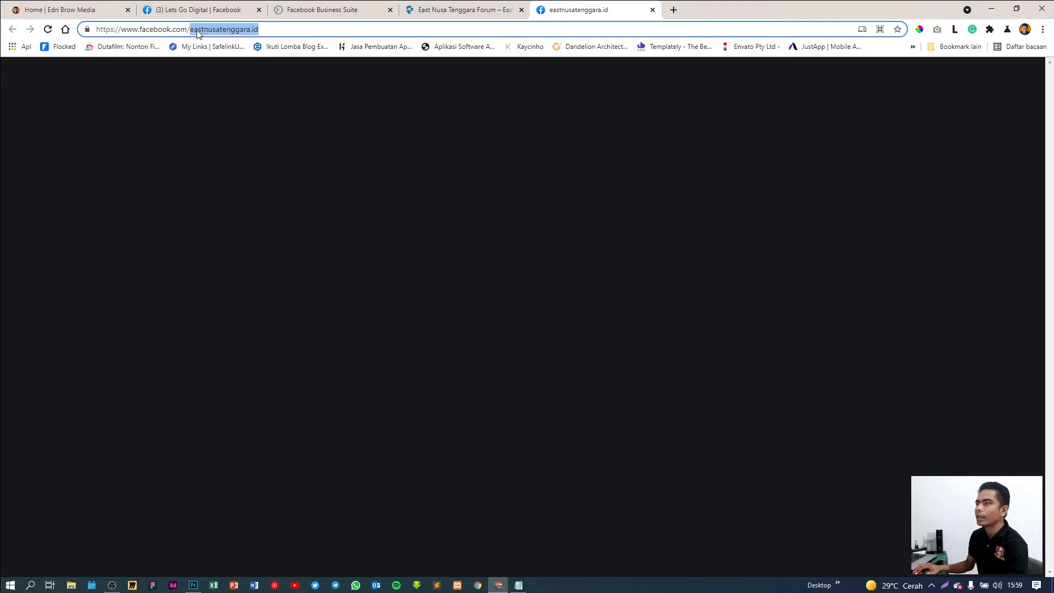
pyautogui.moveTo(266, 30); pyautogui.dragTo(97, 32)
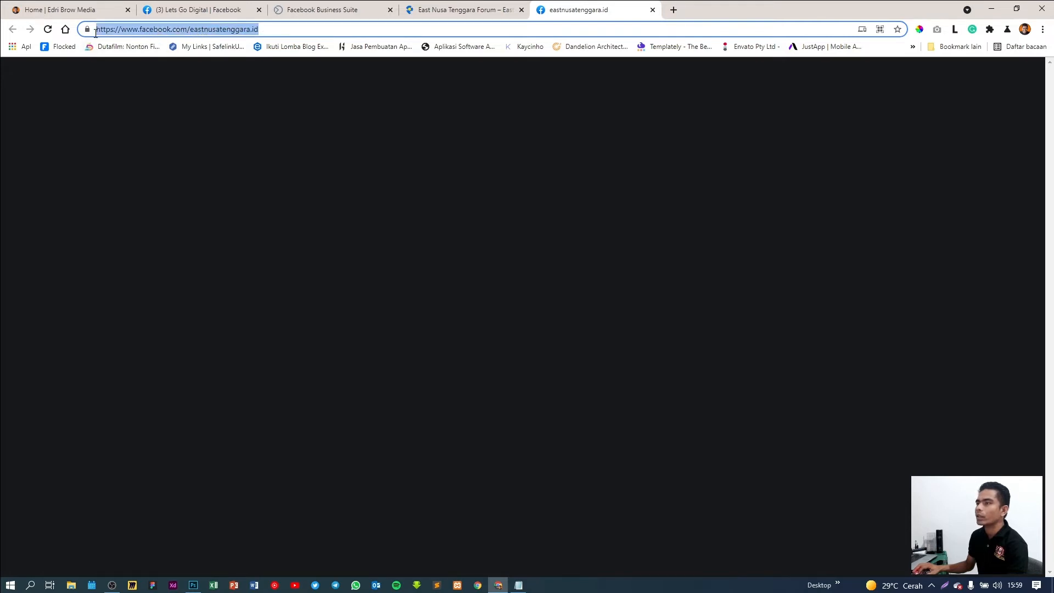
pyautogui.click(653, 10)
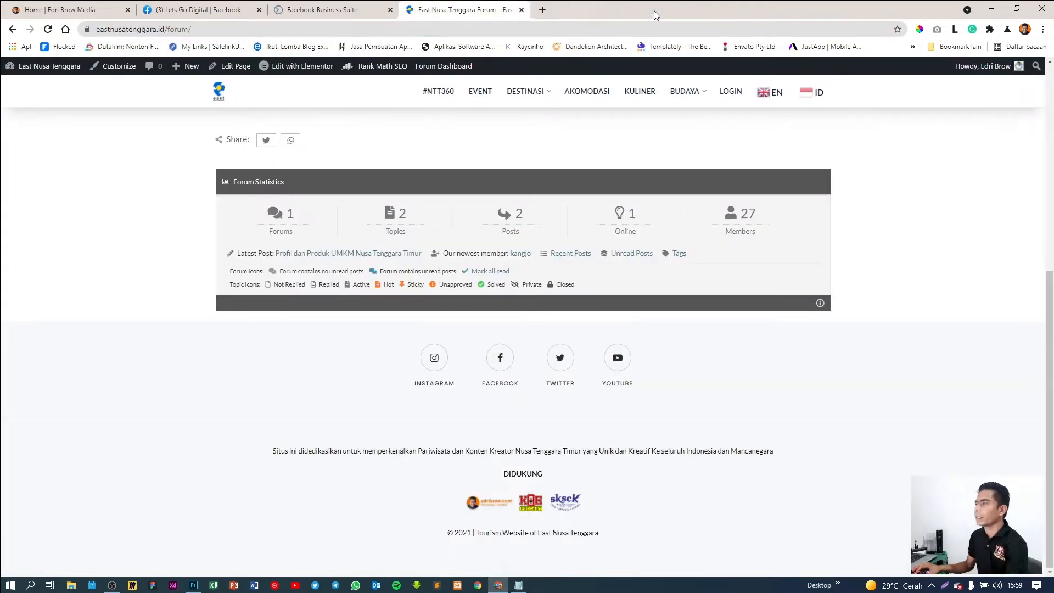
pyautogui.click(330, 10)
pyautogui.click(236, 5)
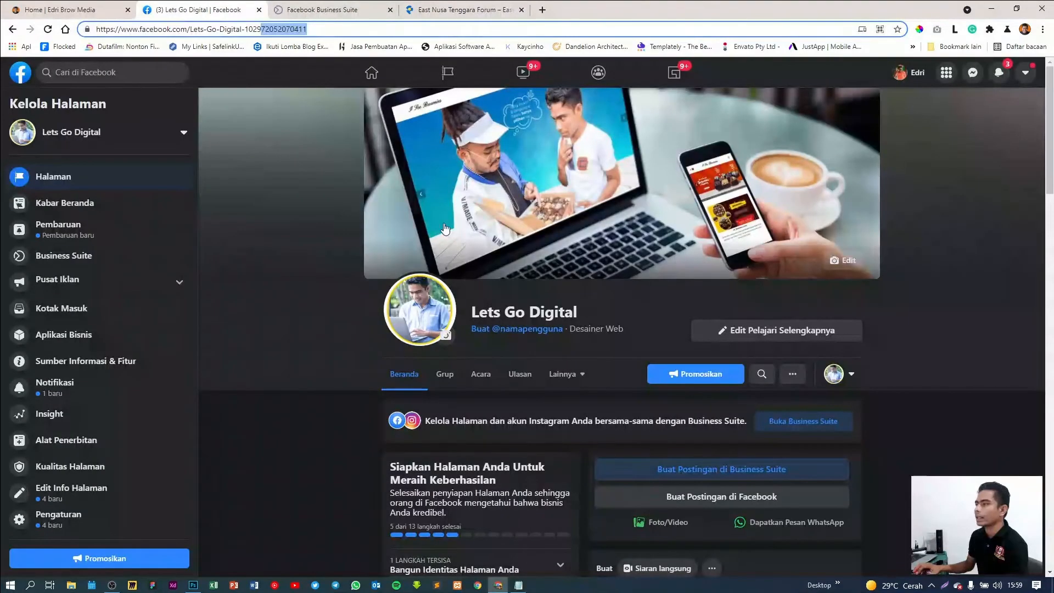
# Create the Page username letsgodigital.id and close the confirmation
pyautogui.click(519, 327)
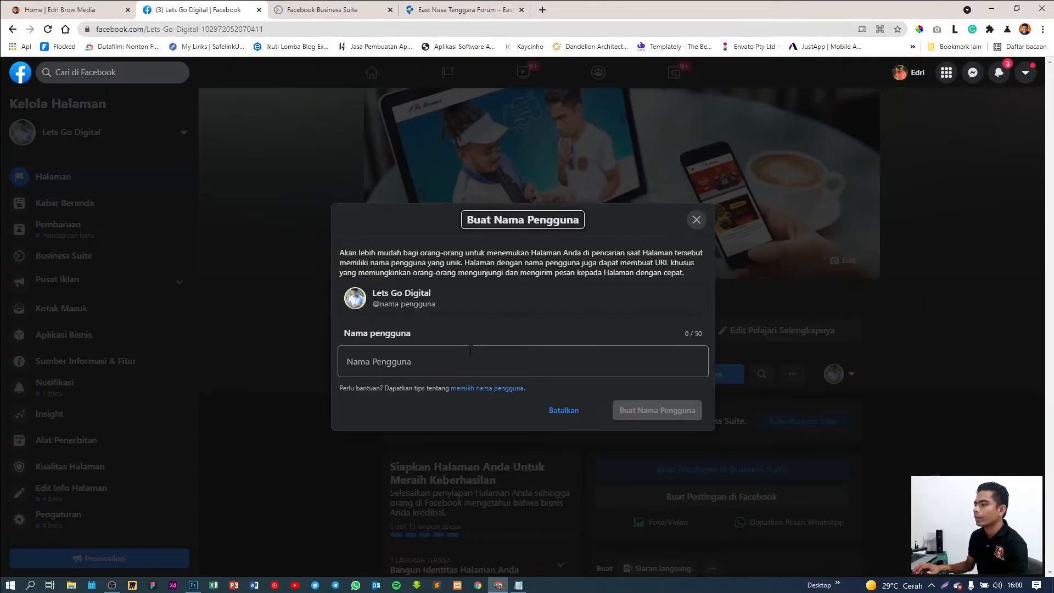
pyautogui.click(438, 361)
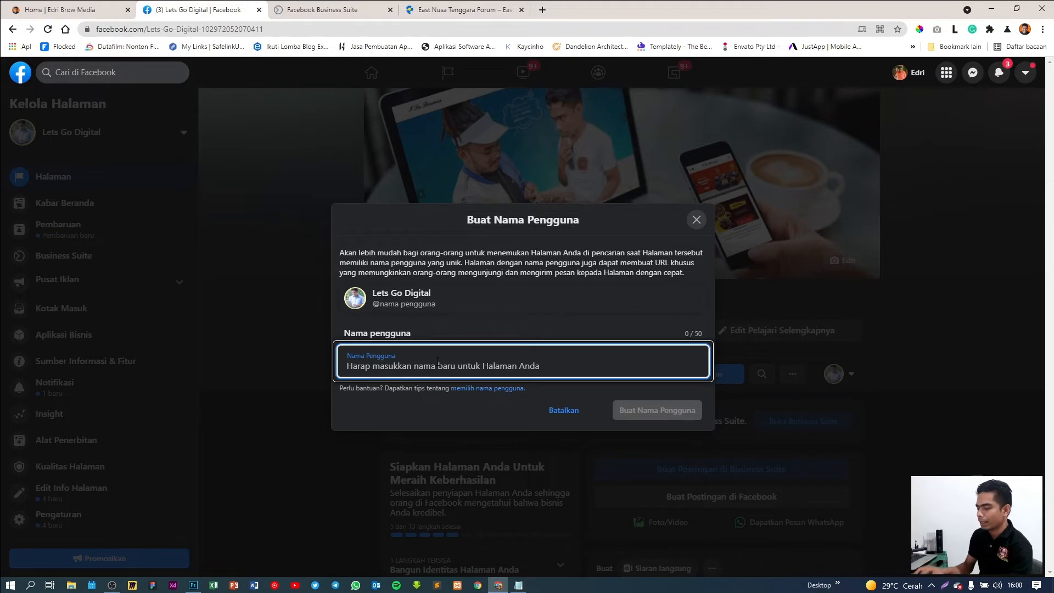
pyautogui.write('lets')
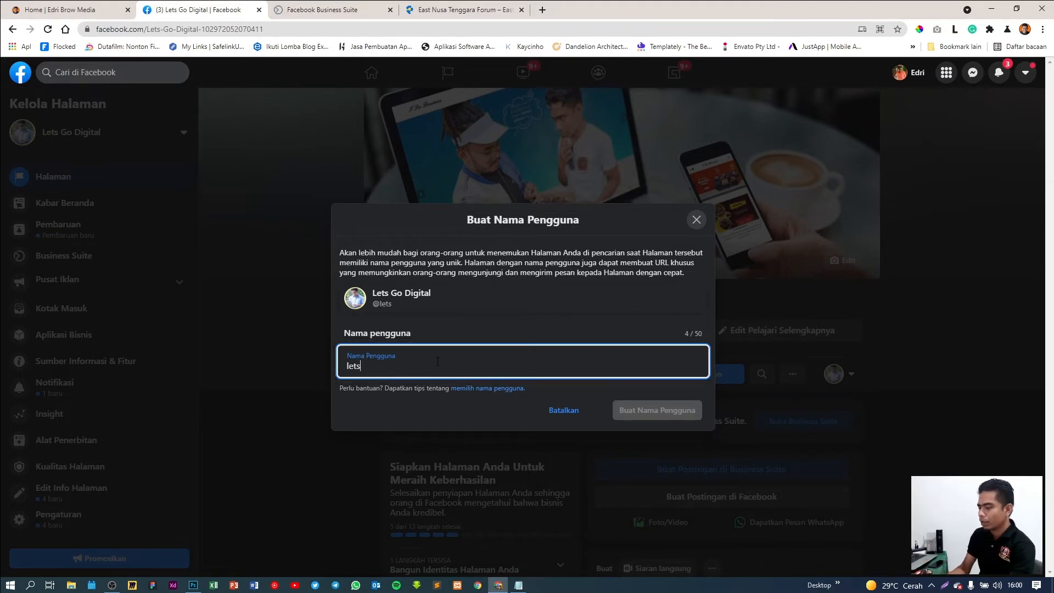
pyautogui.write('godig')
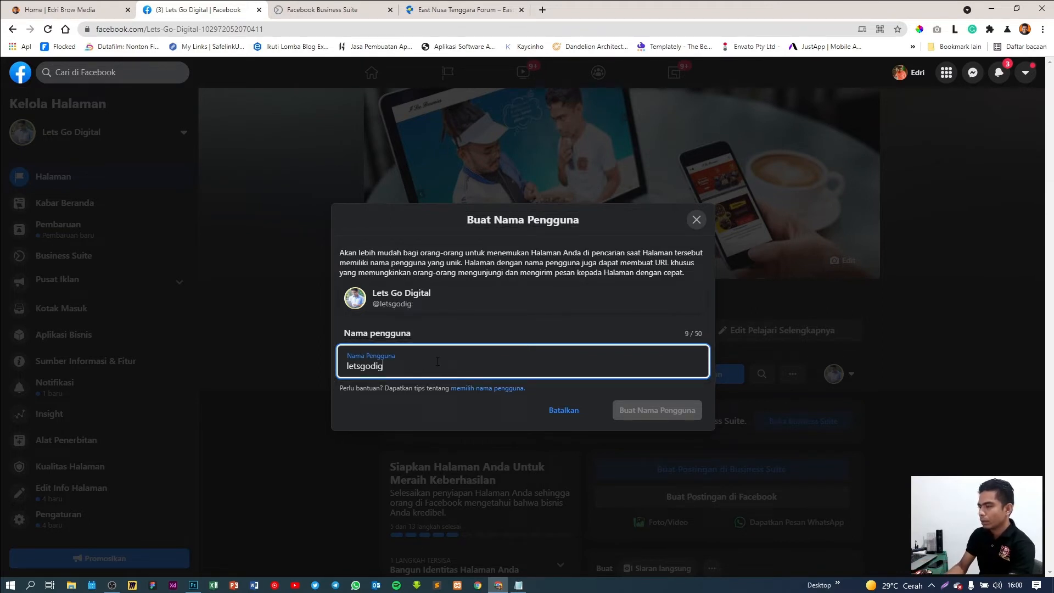
pyautogui.write('ital')
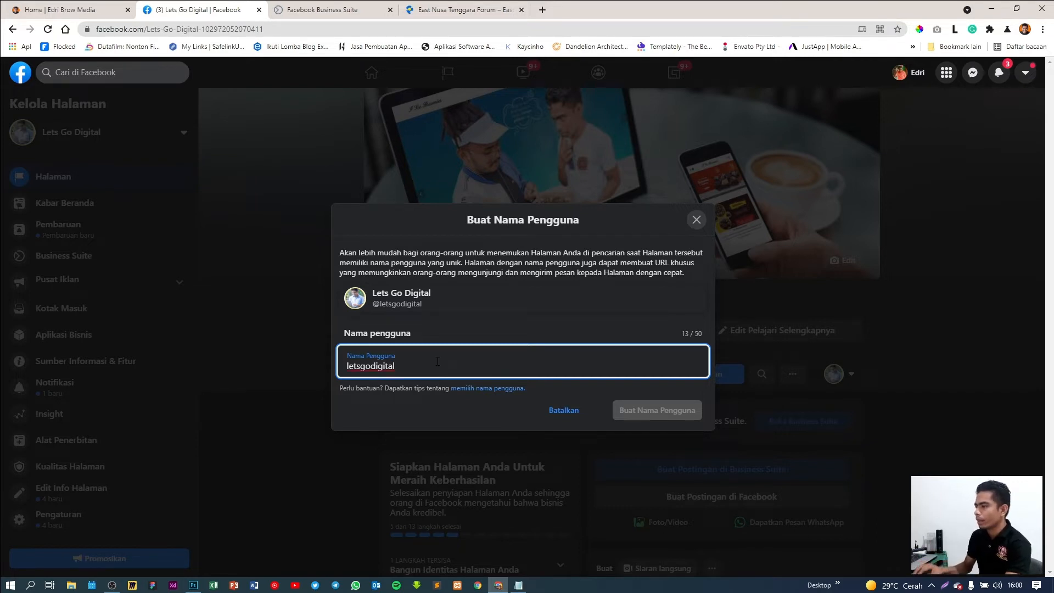
pyautogui.click(493, 323)
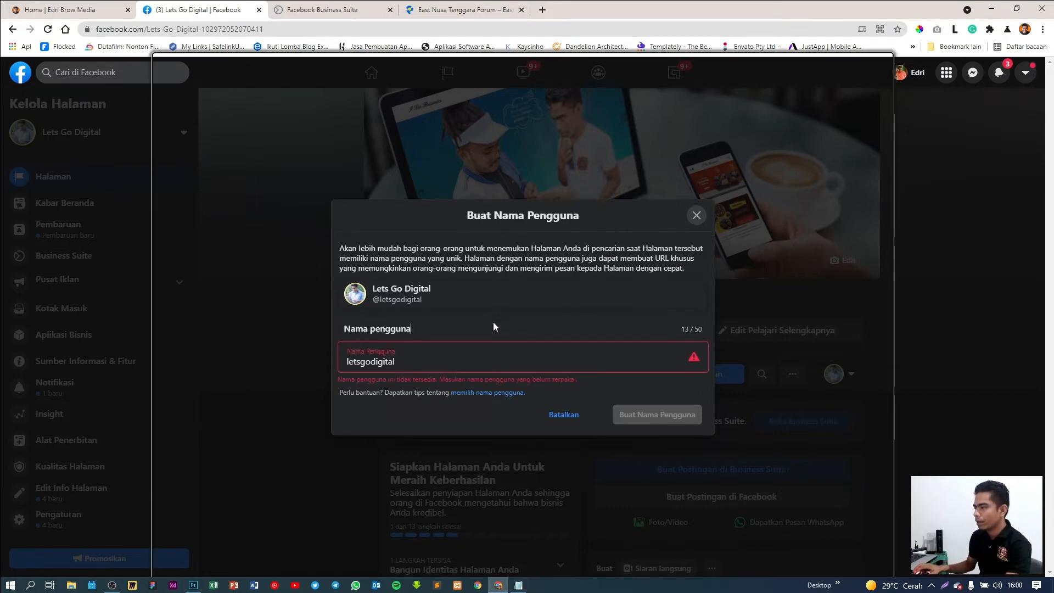
pyautogui.click(428, 362)
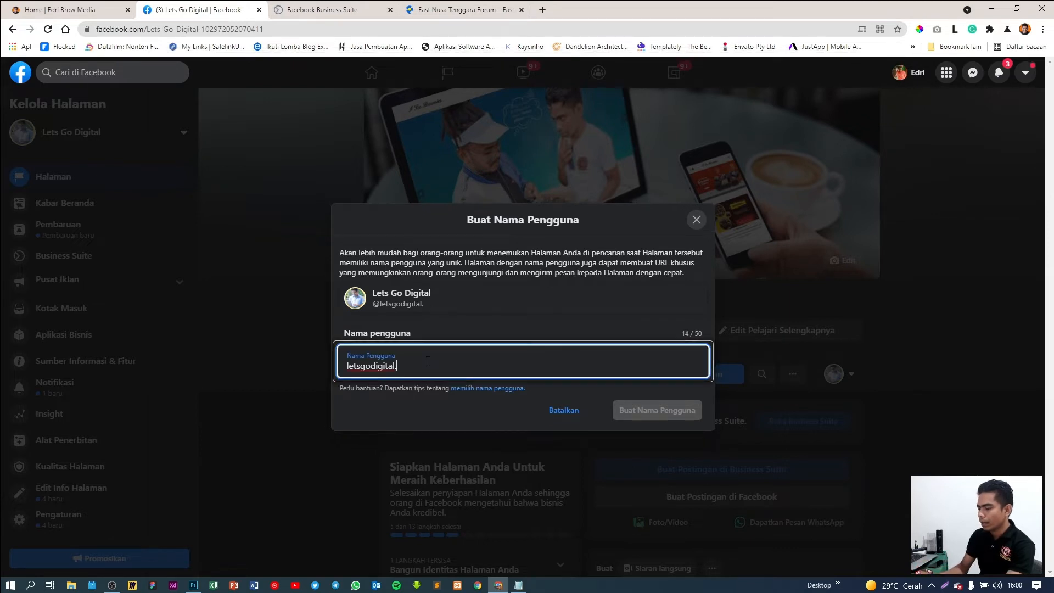
pyautogui.write('.id')
pyautogui.click(458, 323)
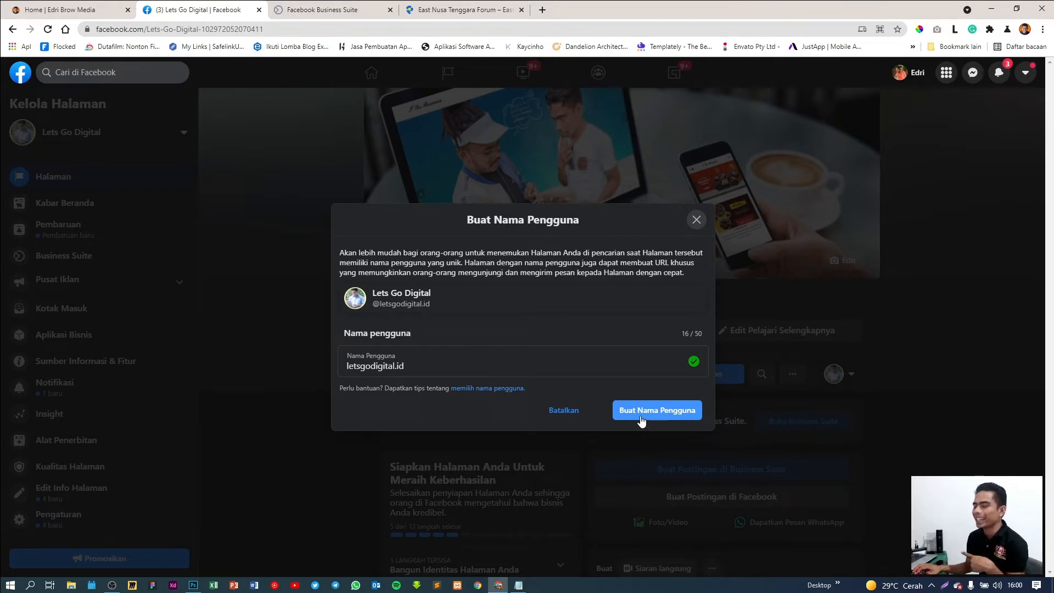
pyautogui.click(641, 418)
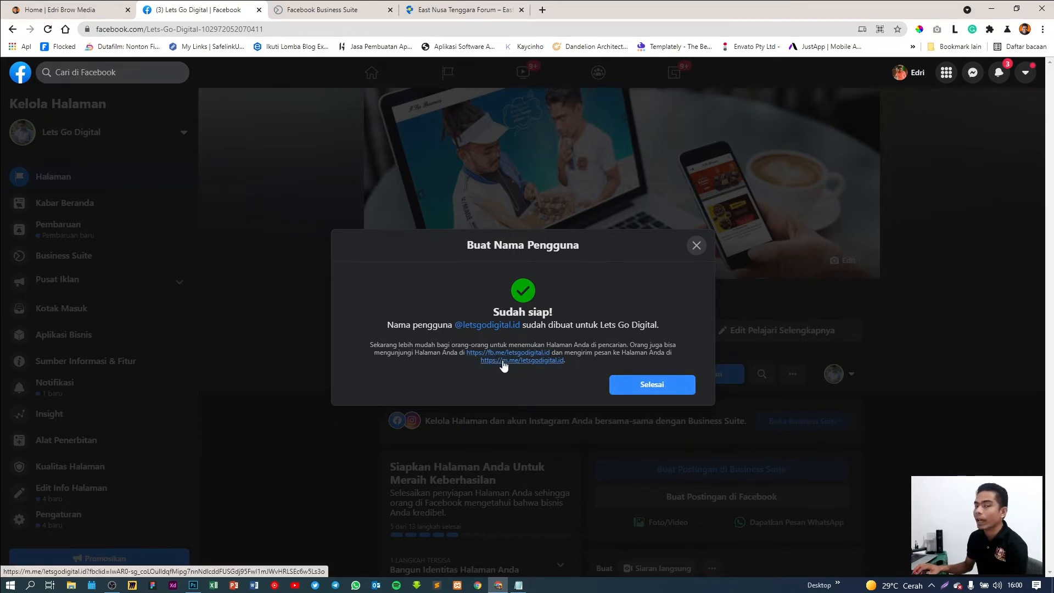
pyautogui.click(653, 384)
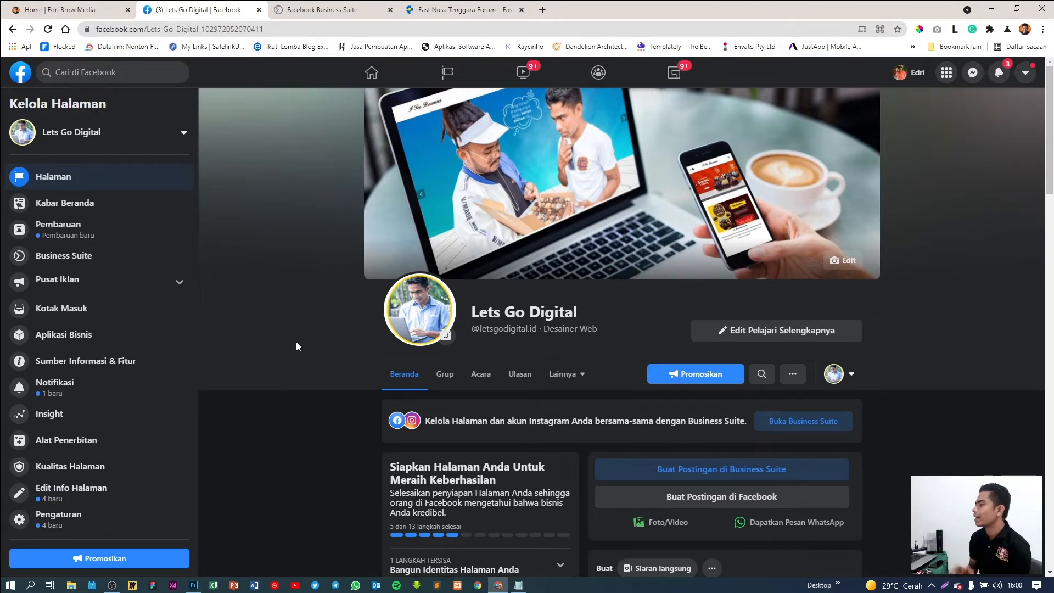
# Open the Page settings and go to the Template dan Tab section
pyautogui.scroll(-4, 296, 341)
pyautogui.scroll(4, 296, 341)
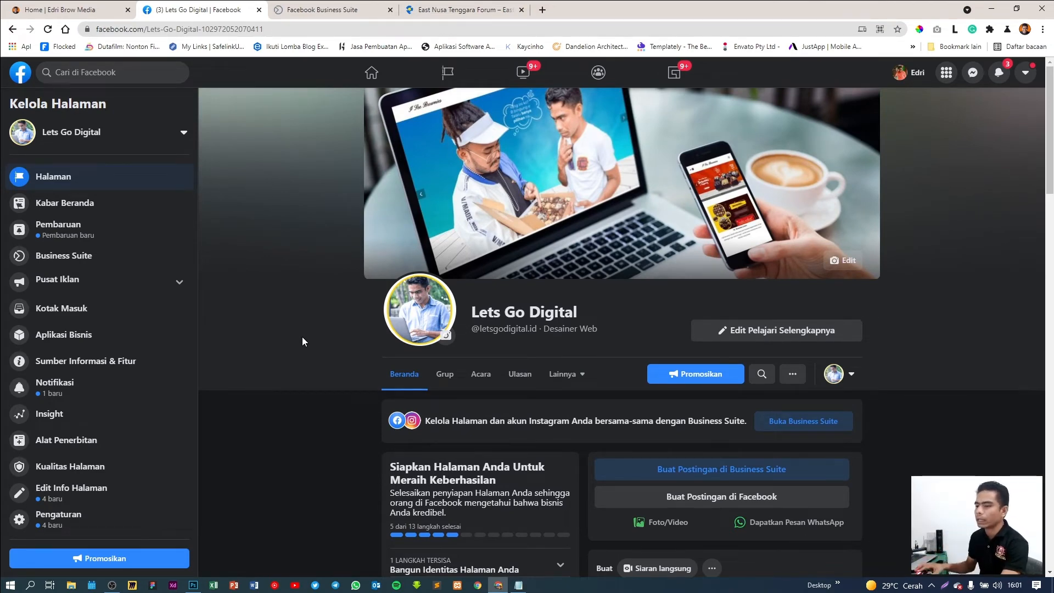
pyautogui.scroll(-3, 130, 419)
pyautogui.scroll(3, 355, 417)
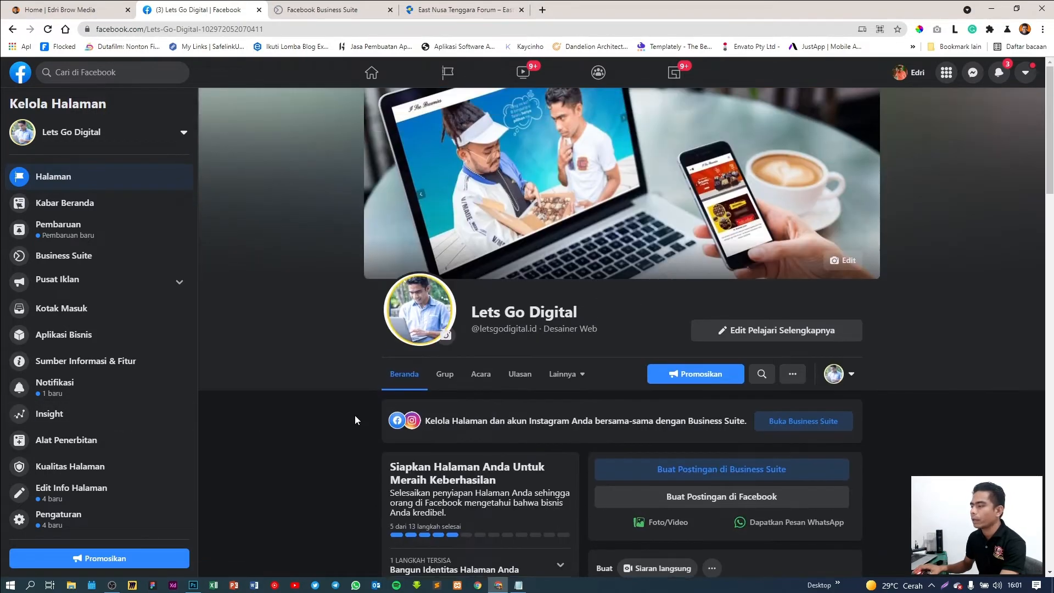
pyautogui.click(63, 523)
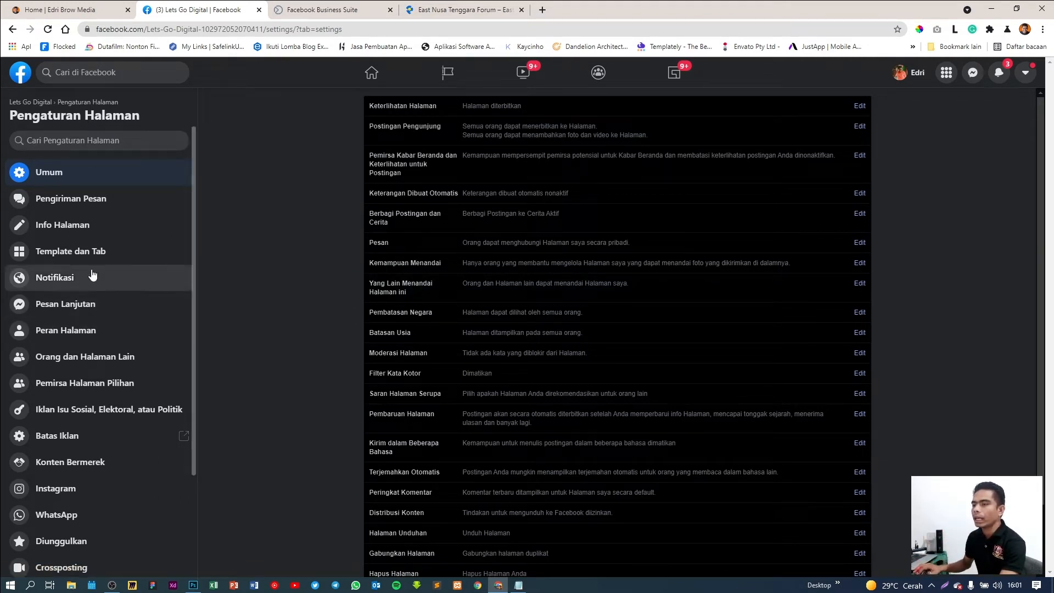
pyautogui.click(68, 253)
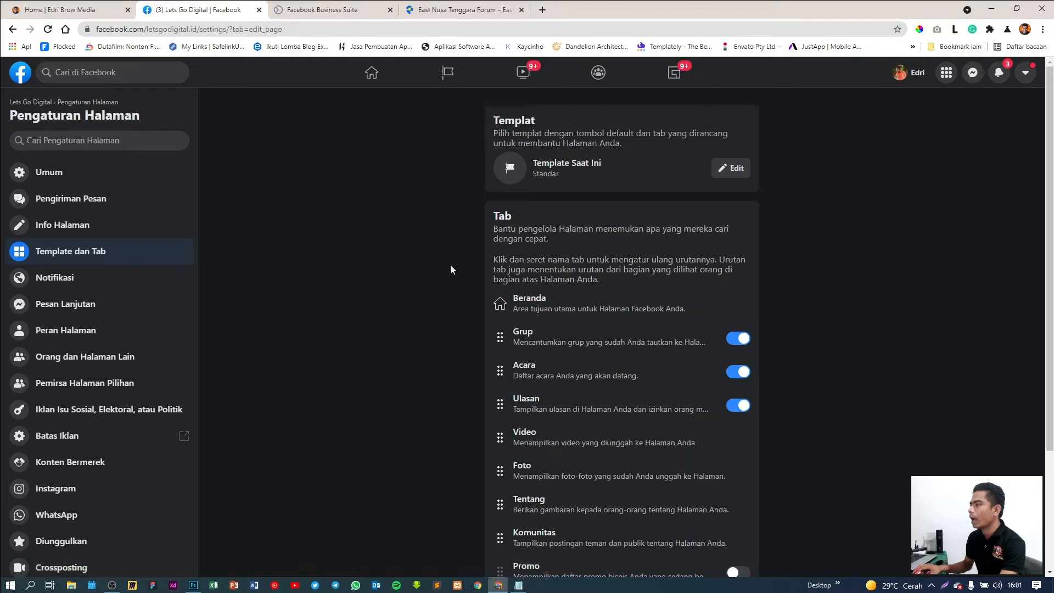
# Replace the Standar template with the Layanan template
pyautogui.moveTo(532, 162); pyautogui.dragTo(612, 163)
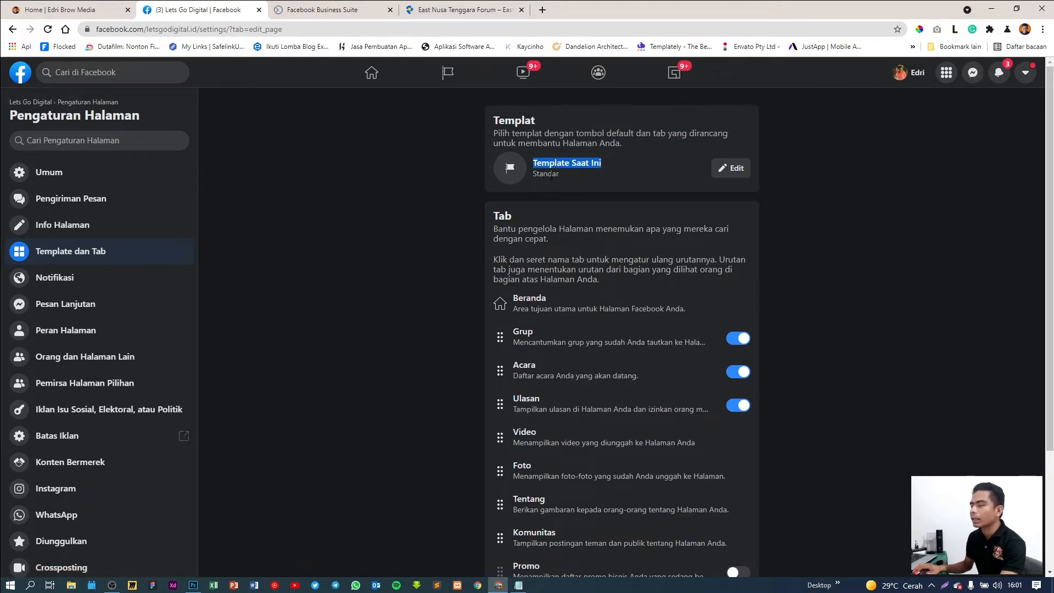
pyautogui.click(735, 179)
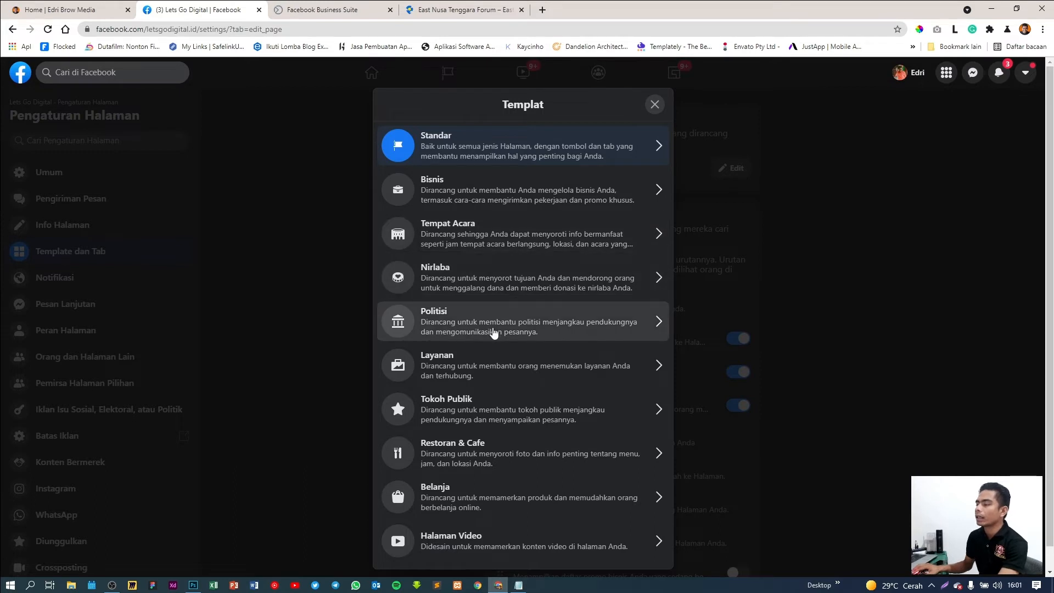
pyautogui.scroll(-1, 548, 345)
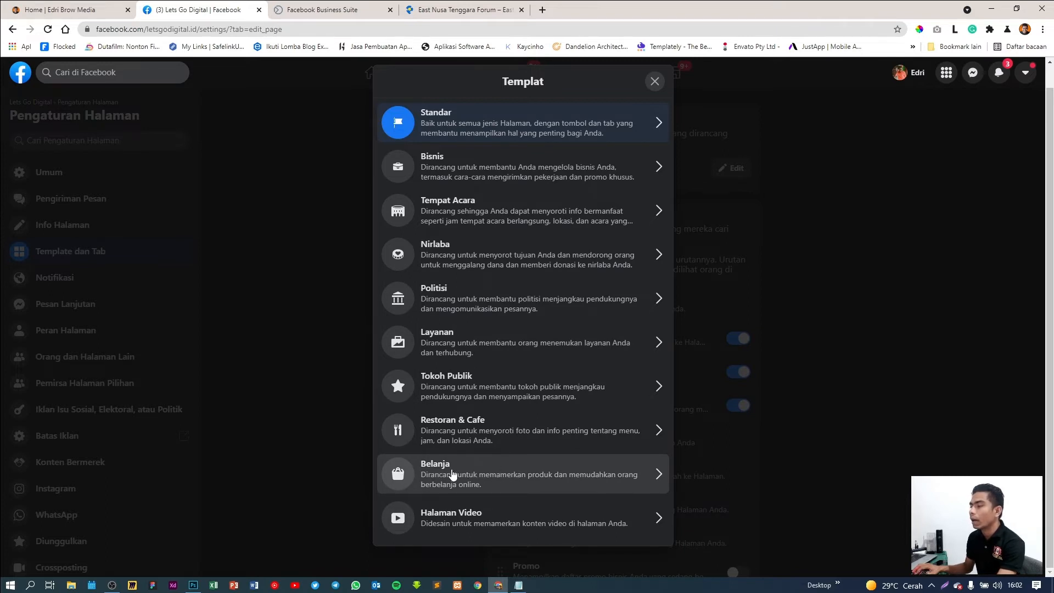
pyautogui.click(492, 350)
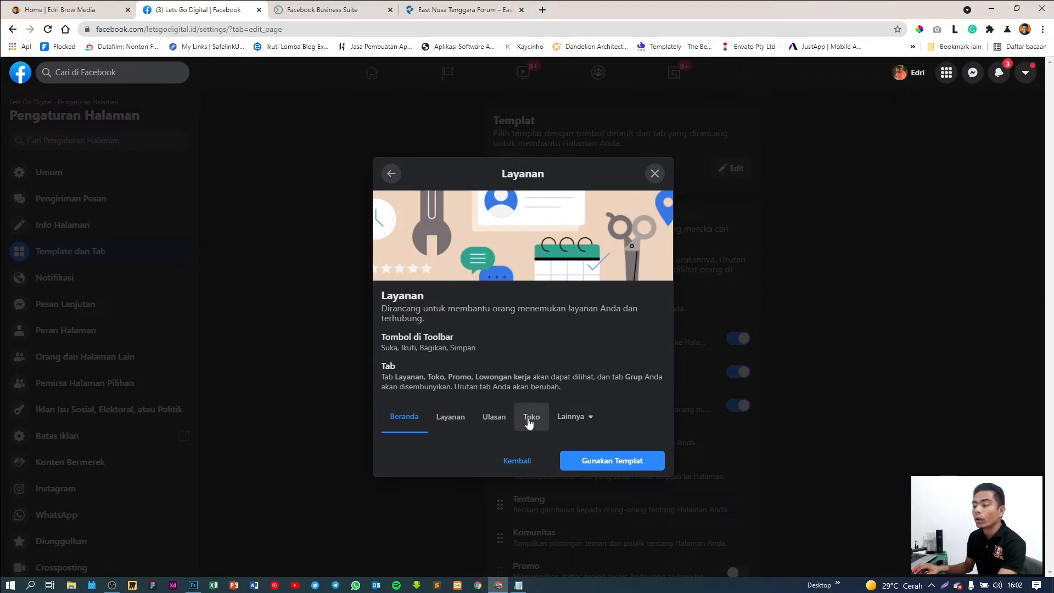
pyautogui.click(619, 462)
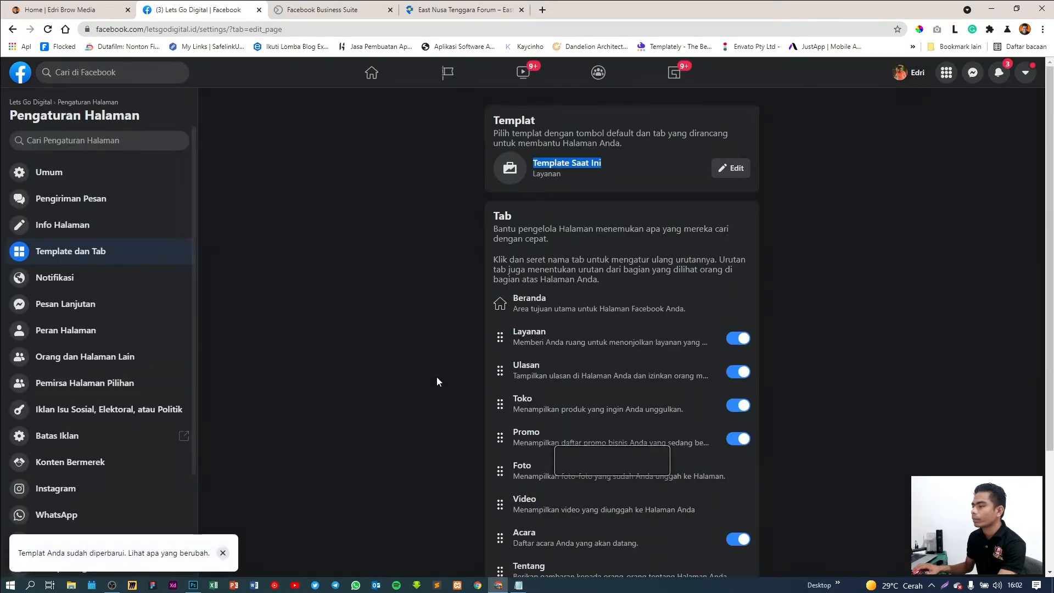
# Switch off the Promo, Acara and Lowongan kerja tabs
pyautogui.scroll(-3, 424, 360)
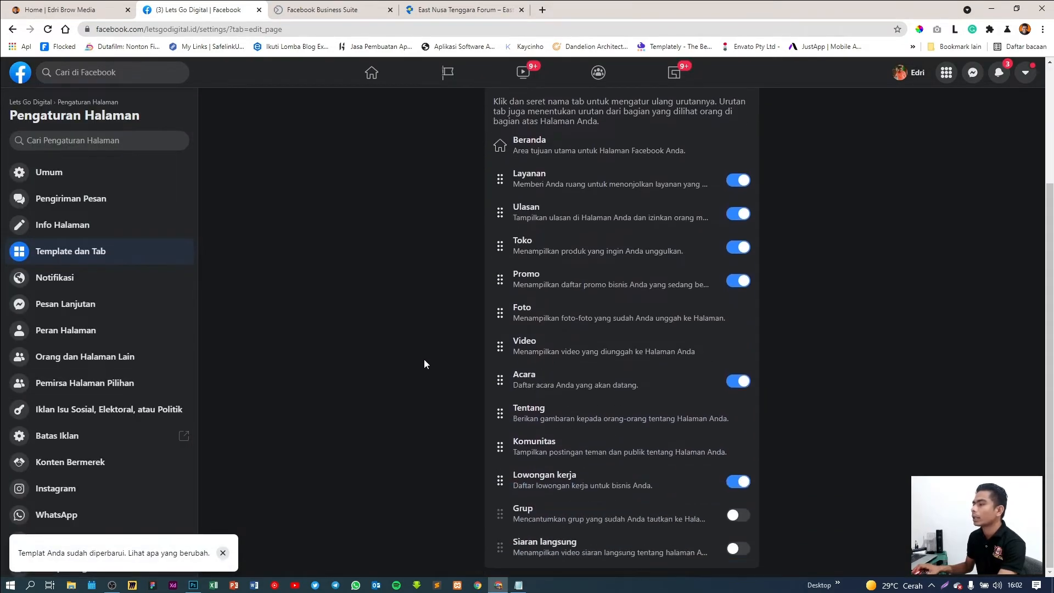
pyautogui.scroll(1, 424, 359)
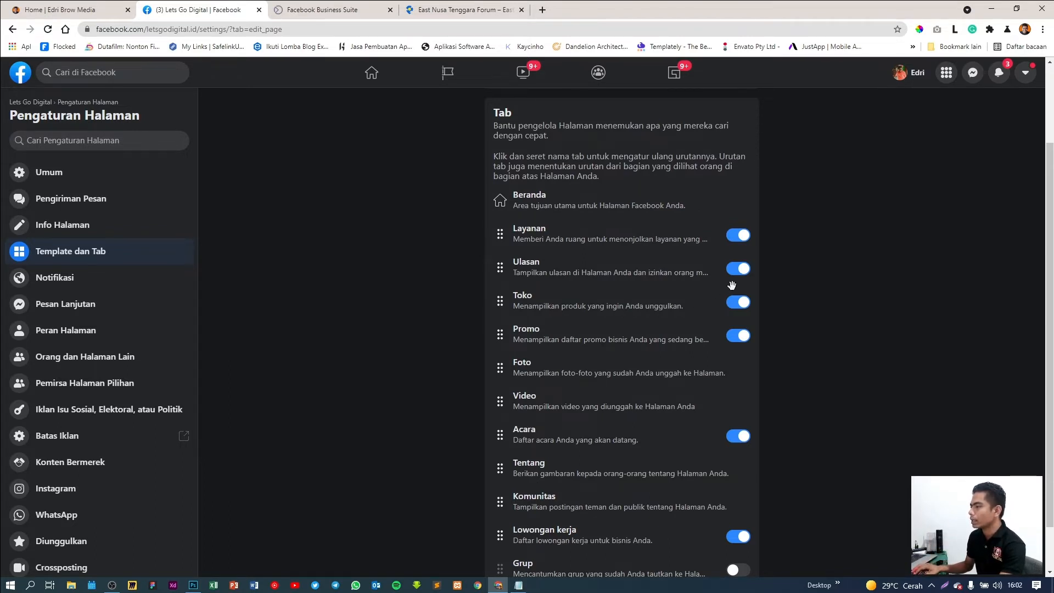
pyautogui.click(739, 336)
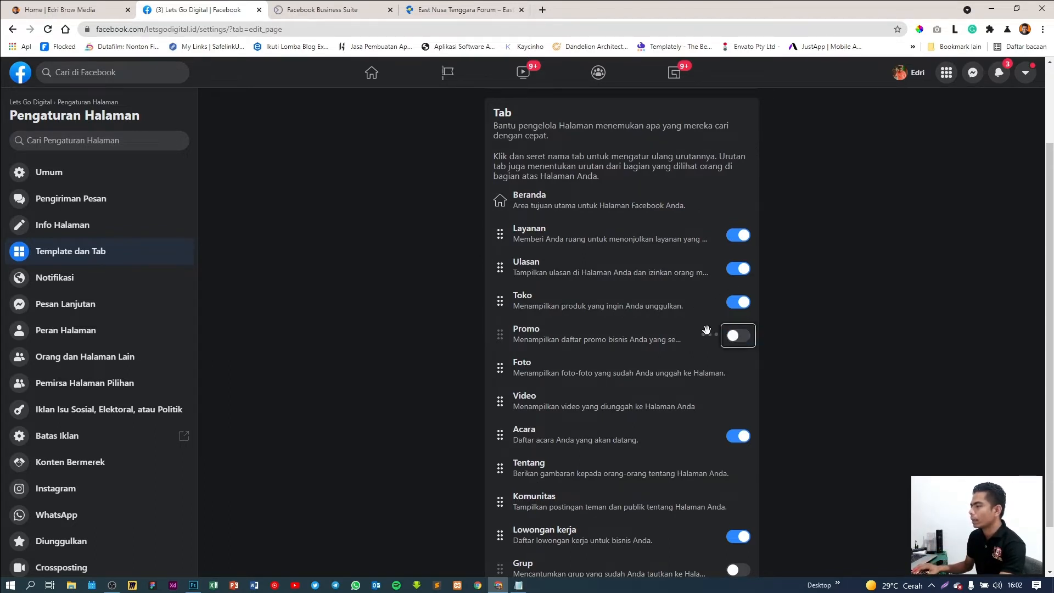
pyautogui.scroll(-1, 664, 382)
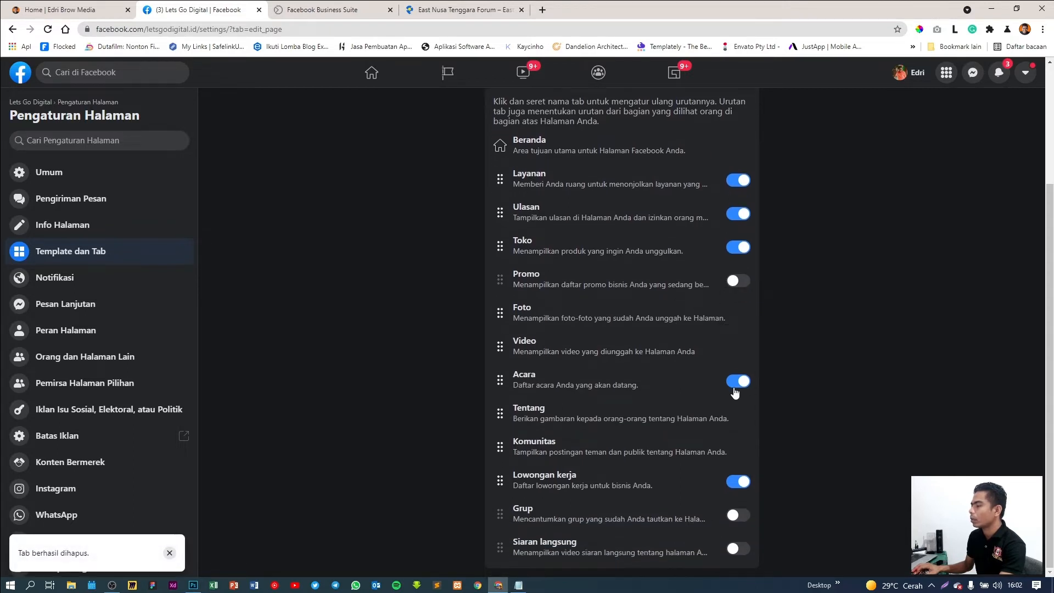
pyautogui.click(738, 387)
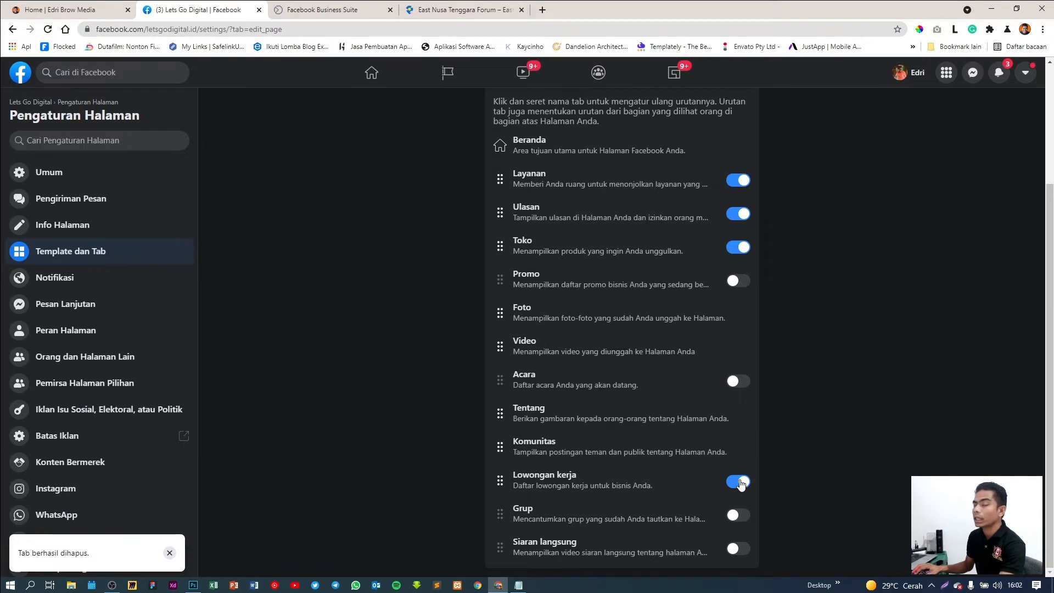
pyautogui.click(739, 482)
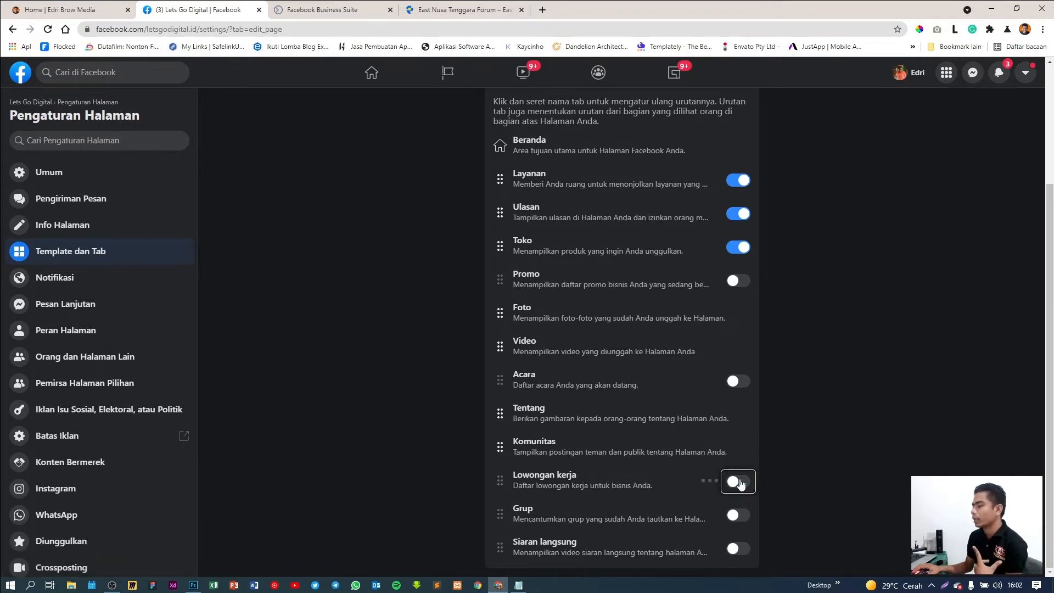
pyautogui.scroll(1, 681, 400)
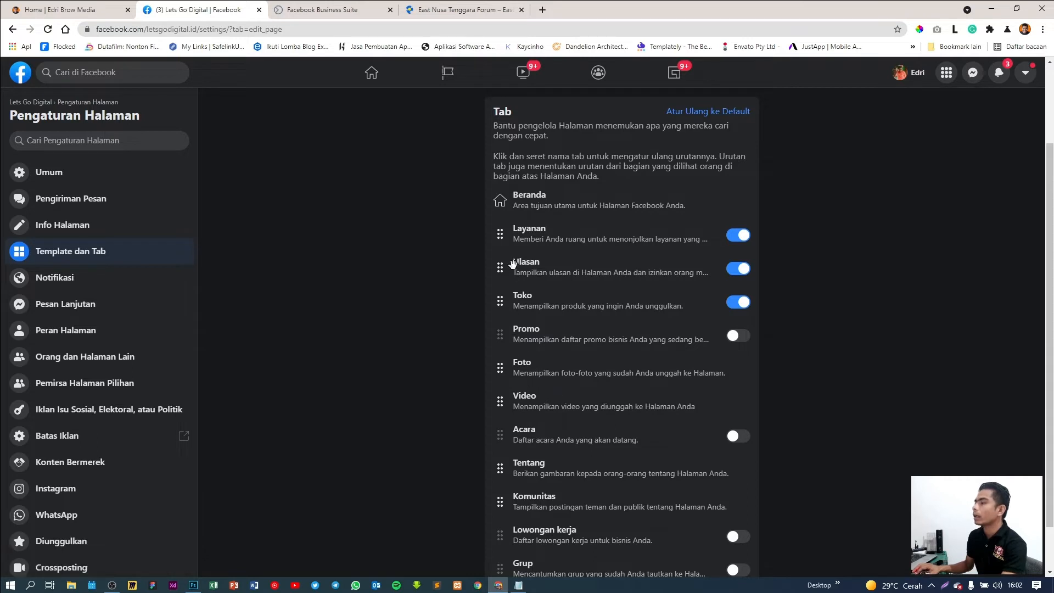
# Reorder the tabs so Ulasan, Layanan and Toko follow Beranda
pyautogui.moveTo(500, 302); pyautogui.dragTo(498, 234)
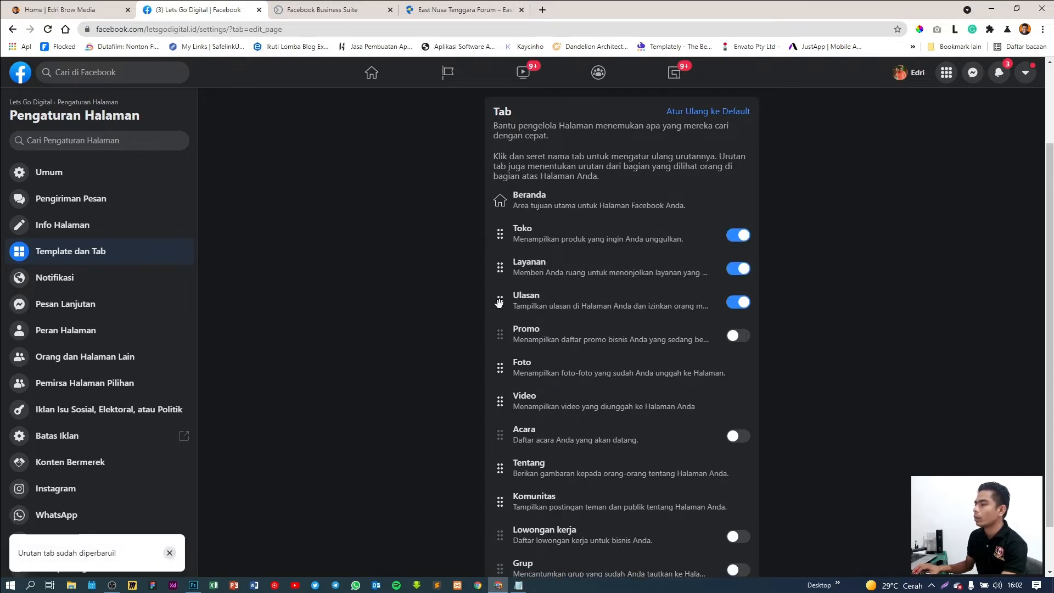
pyautogui.moveTo(500, 301)
pyautogui.mouseDown()
pyautogui.moveTo(492, 266)
pyautogui.moveTo(496, 307)
pyautogui.mouseUp()
pyautogui.moveTo(501, 235); pyautogui.dragTo(501, 302)
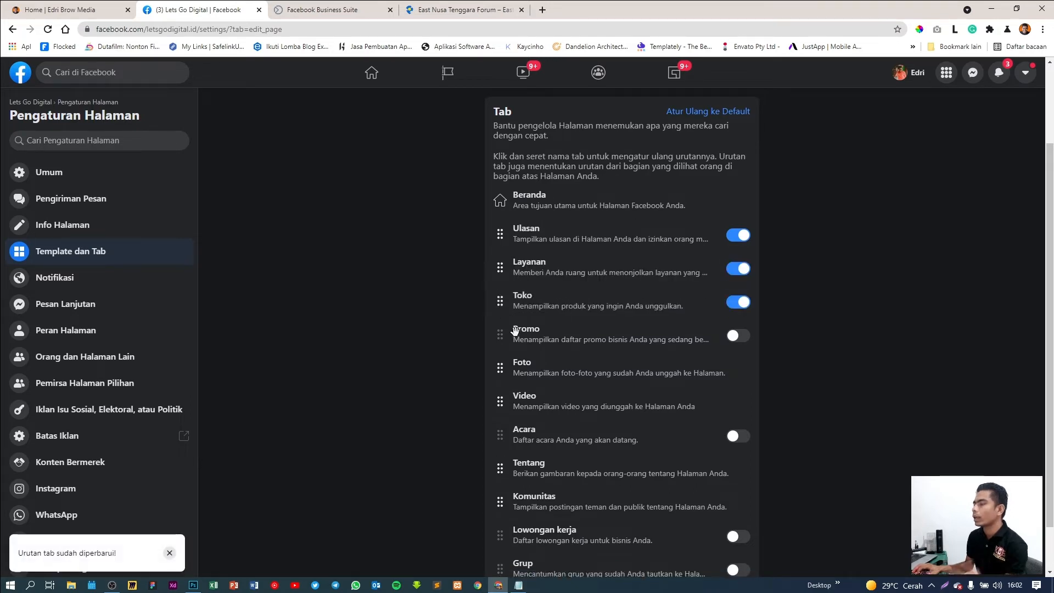
pyautogui.scroll(-1, 577, 255)
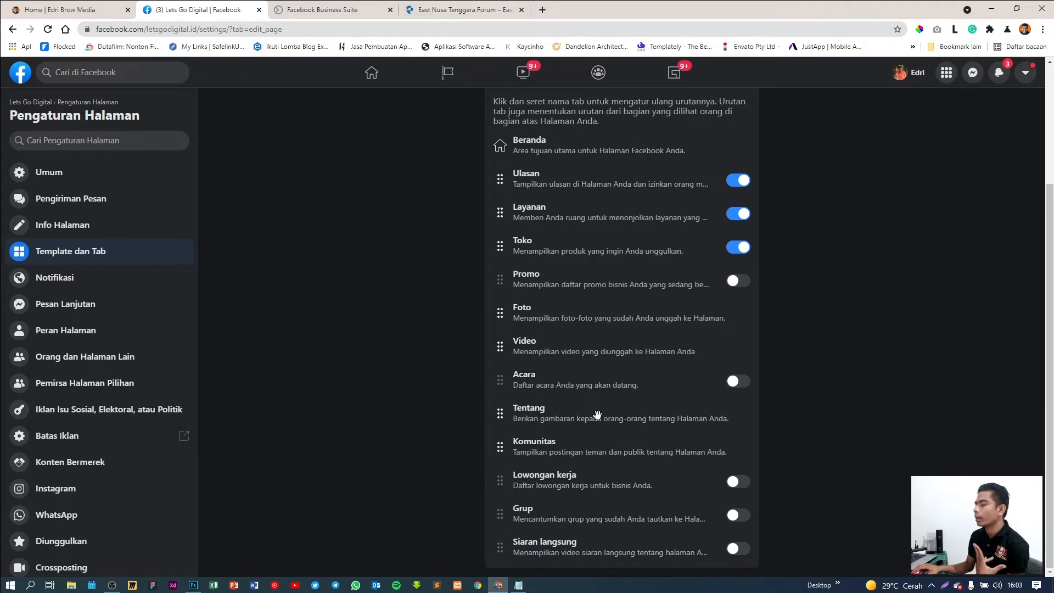
pyautogui.scroll(3, 598, 414)
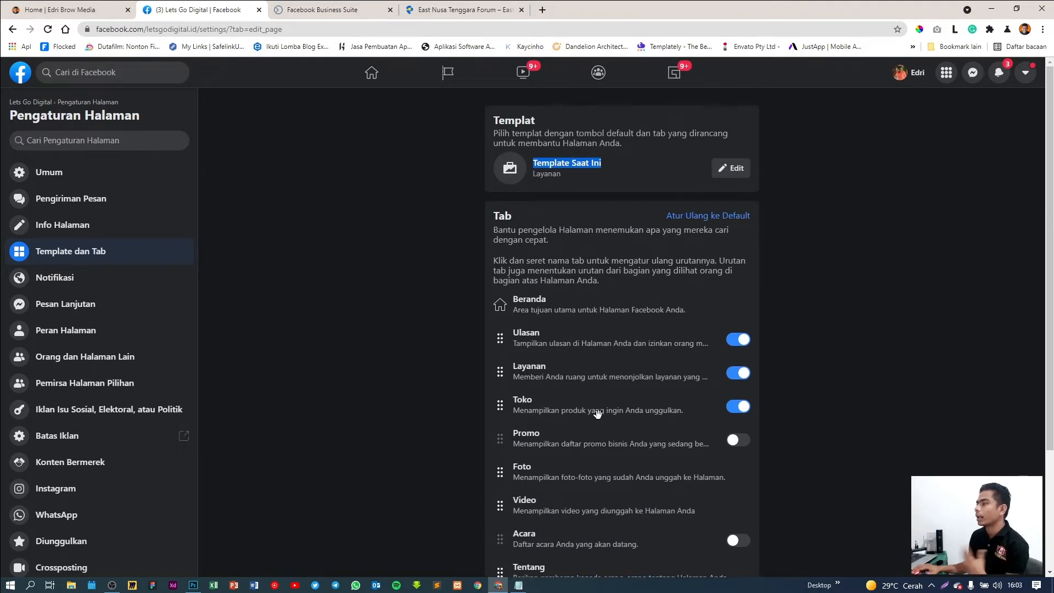
pyautogui.click(440, 265)
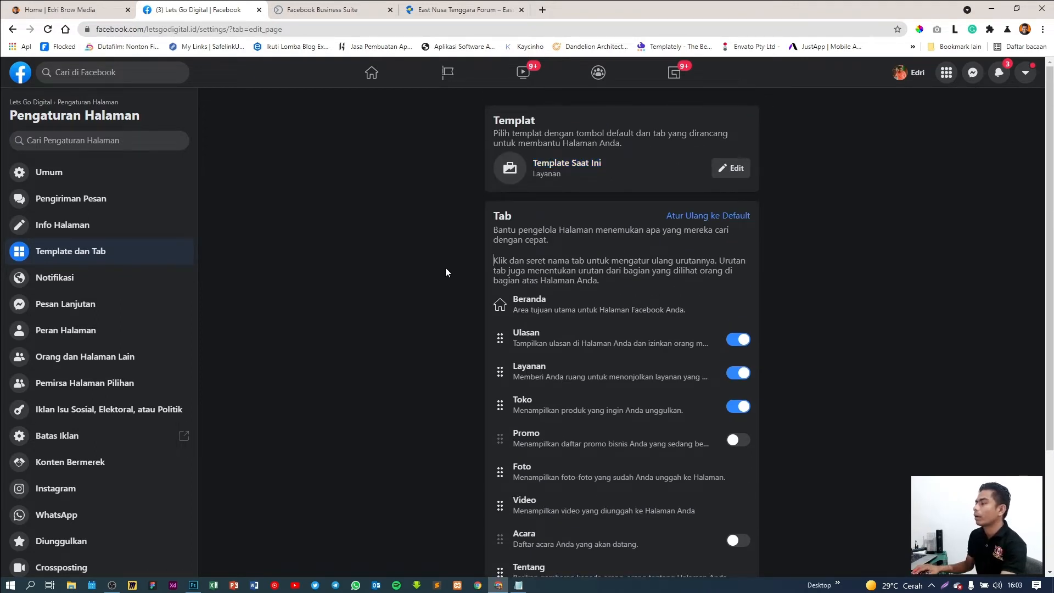
pyautogui.scroll(-3, 446, 269)
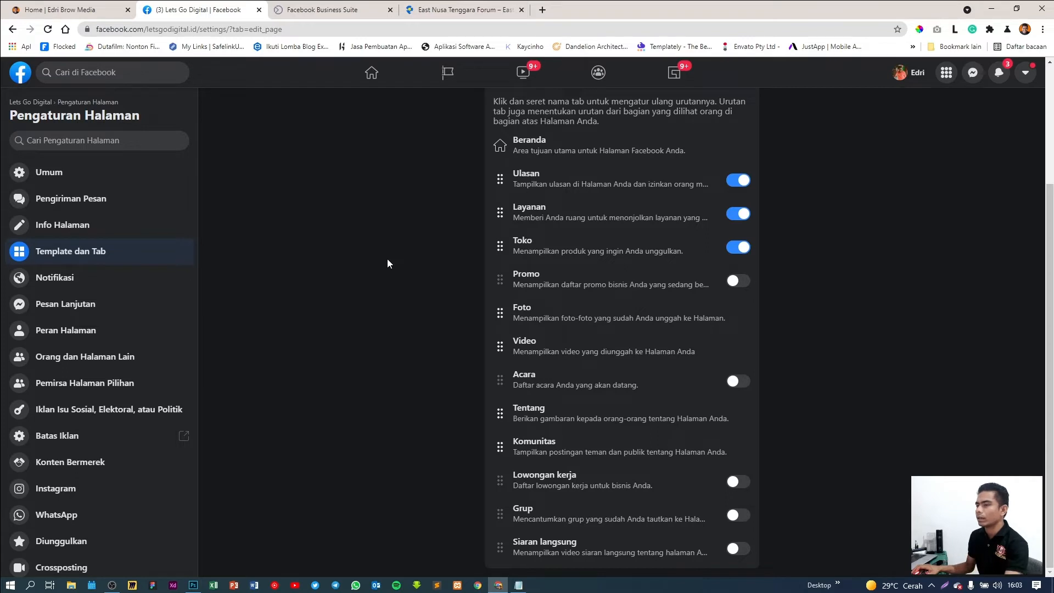
pyautogui.scroll(3, 388, 263)
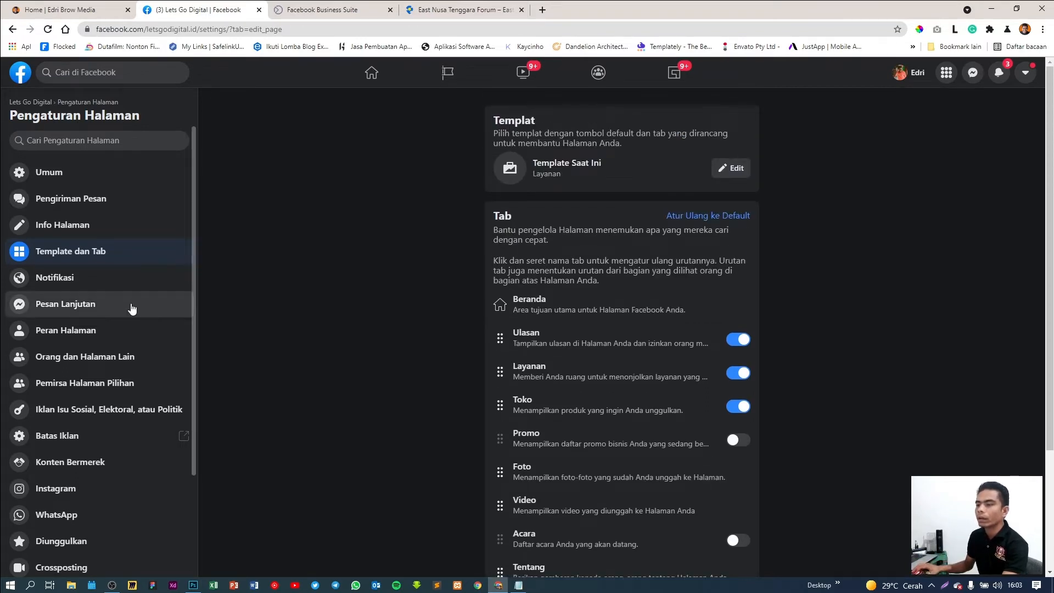
pyautogui.scroll(-1, 110, 310)
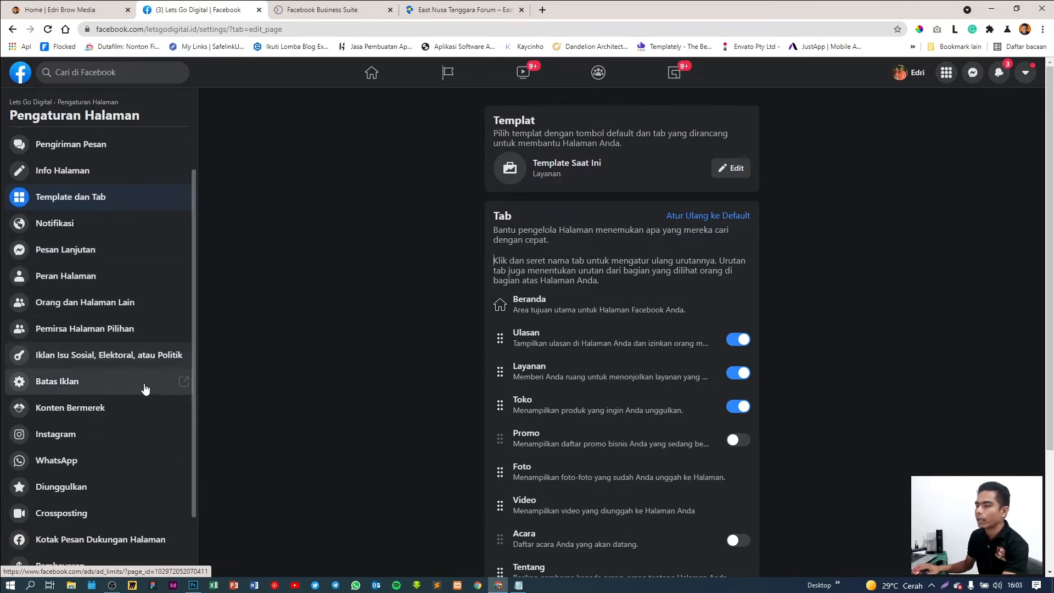
pyautogui.scroll(-2, 144, 387)
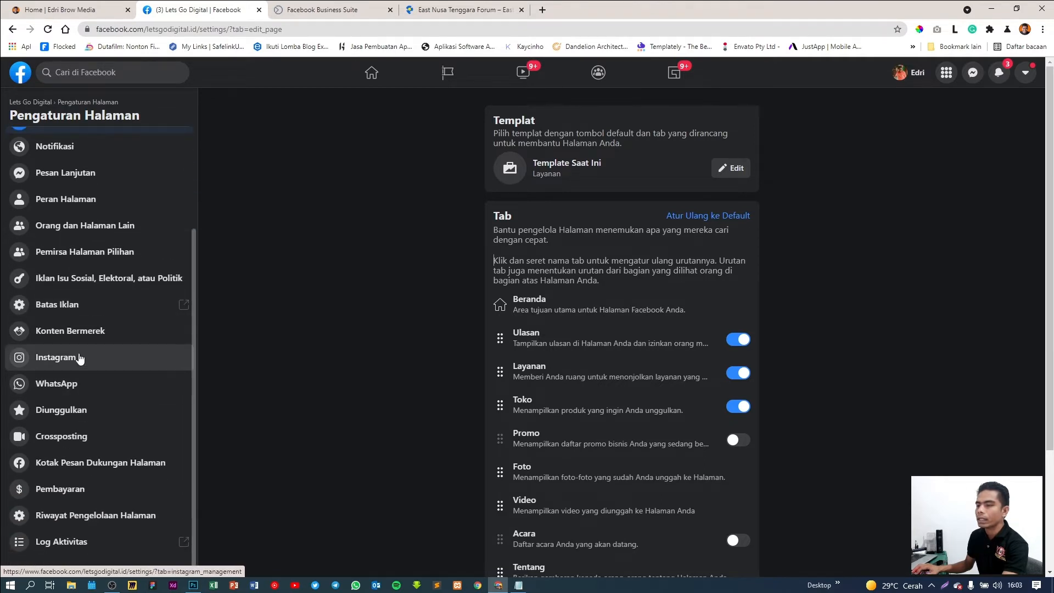
# Open the Instagram settings, dismiss the notifications popup, and start connecting an Instagram account
pyautogui.click(73, 359)
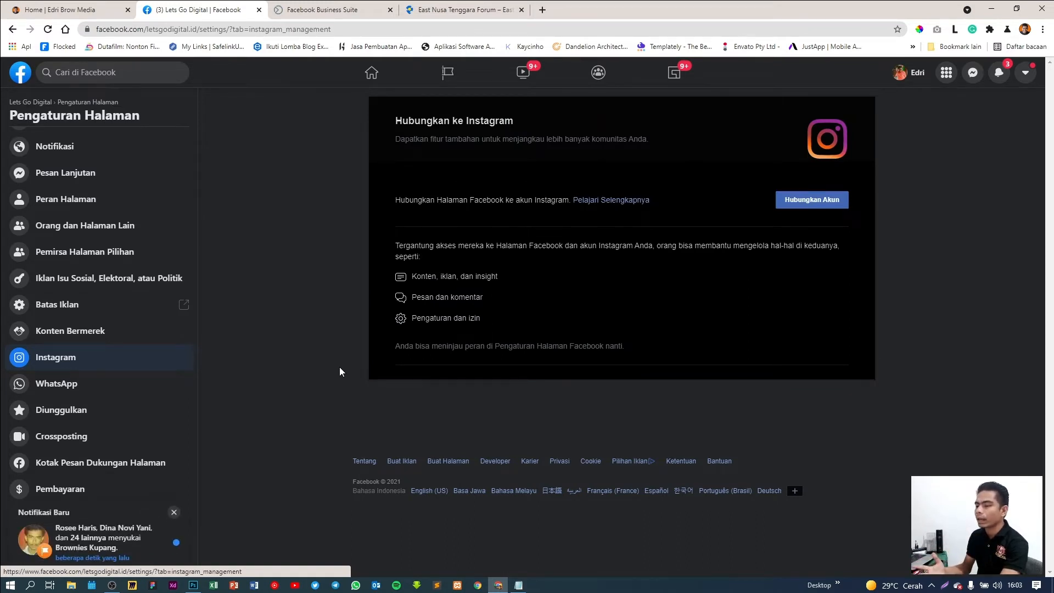
pyautogui.click(173, 513)
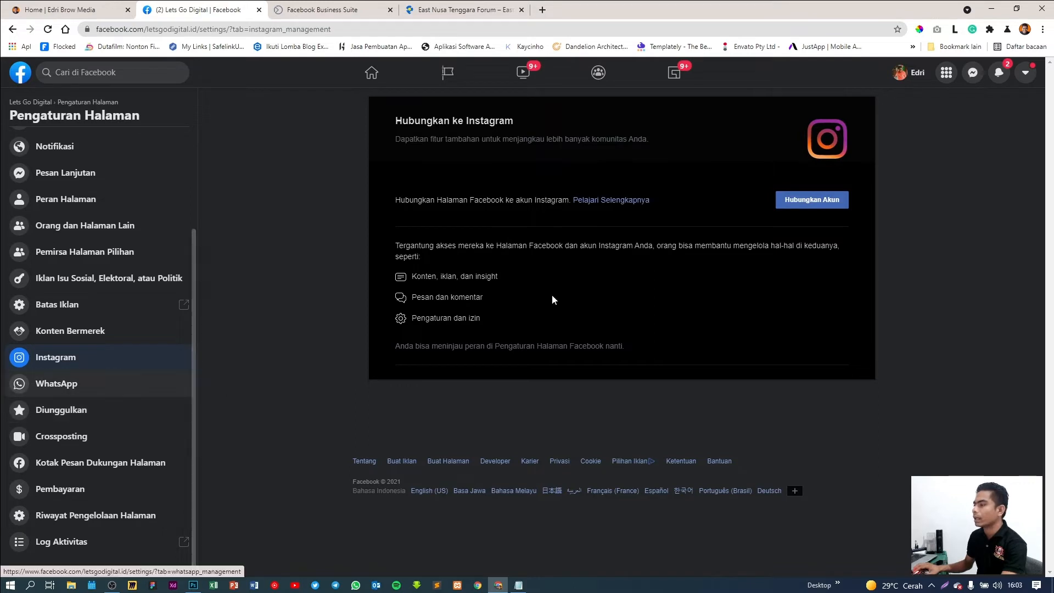
pyautogui.click(806, 202)
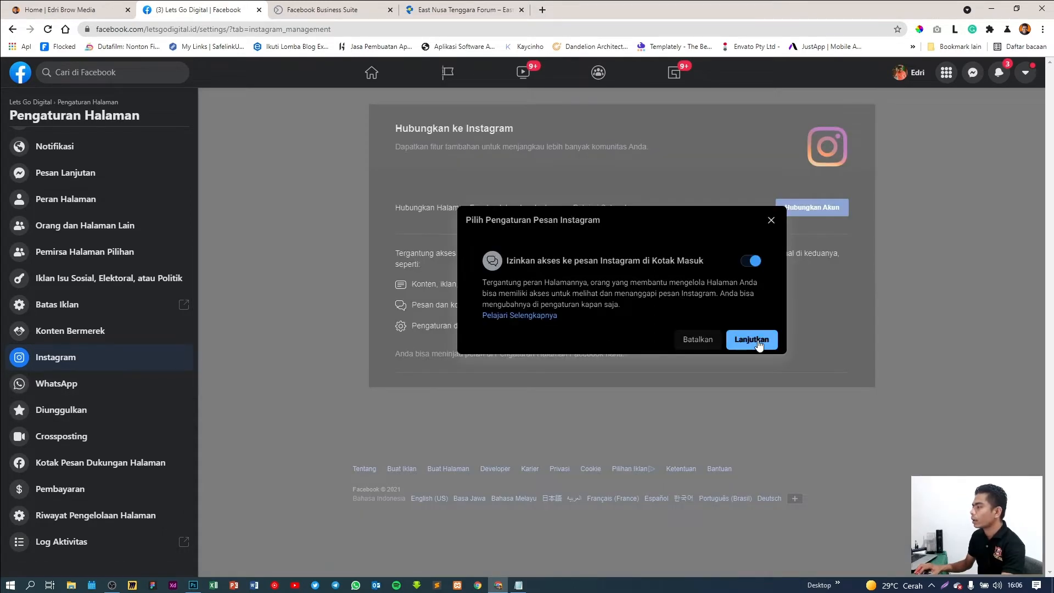
# Continue to the Instagram sign-in and choose to switch to a different account
pyautogui.click(758, 342)
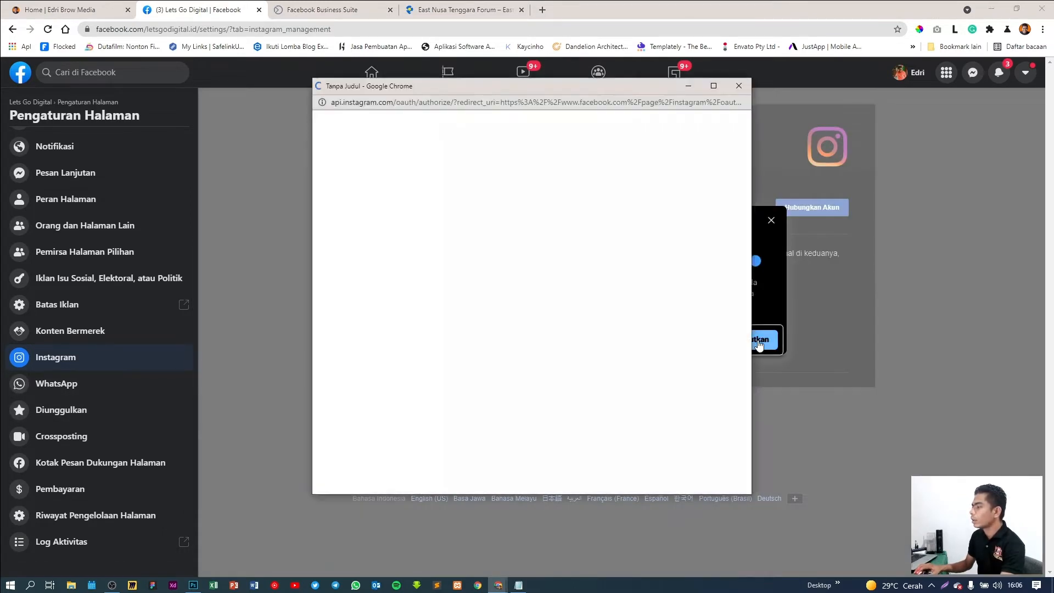
pyautogui.moveTo(509, 91); pyautogui.dragTo(476, 95)
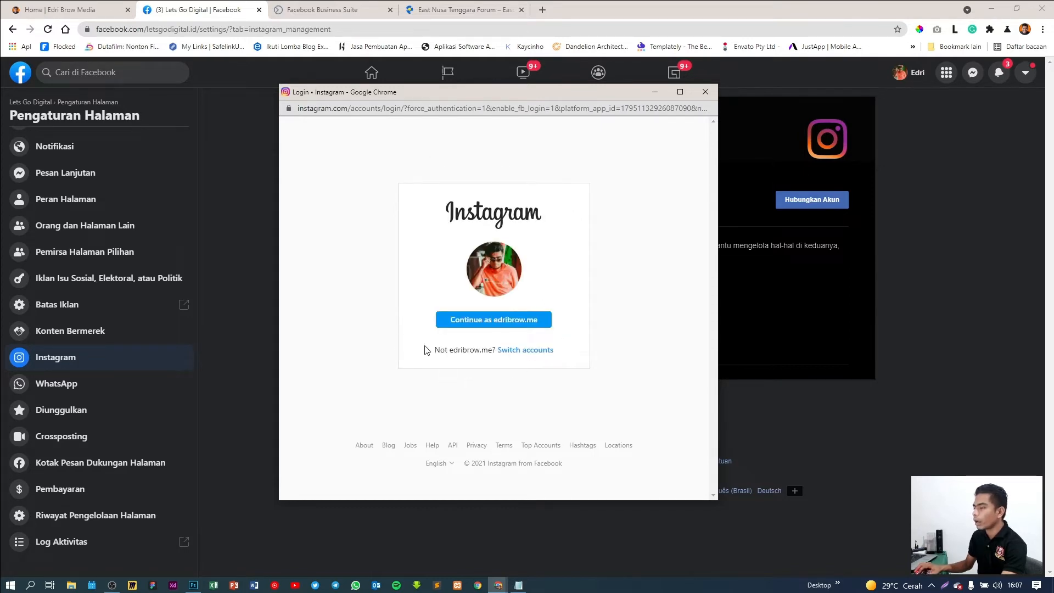
pyautogui.click(526, 351)
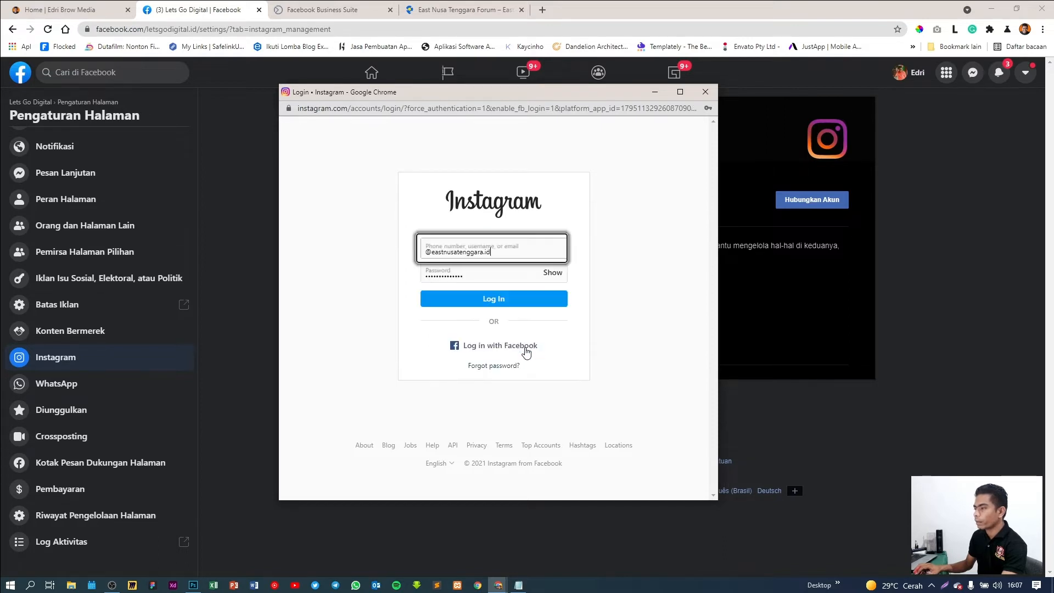
# Log in with the business account's username and password, saving the login info
pyautogui.tripleClick(519, 255)
pyautogui.write('letsgodigital')
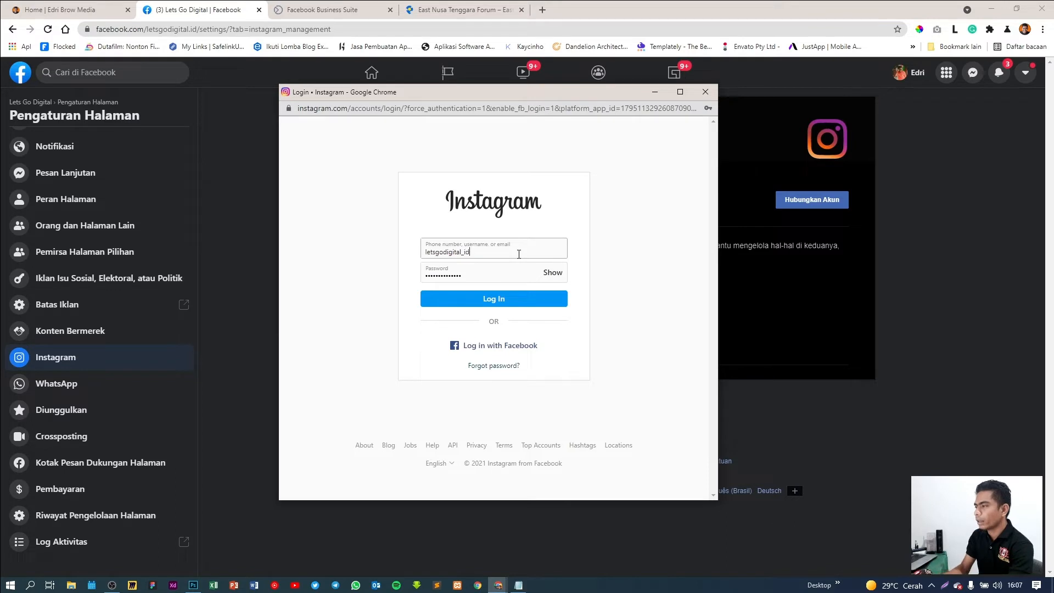
pyautogui.press('Tab')
pyautogui.click(499, 276)
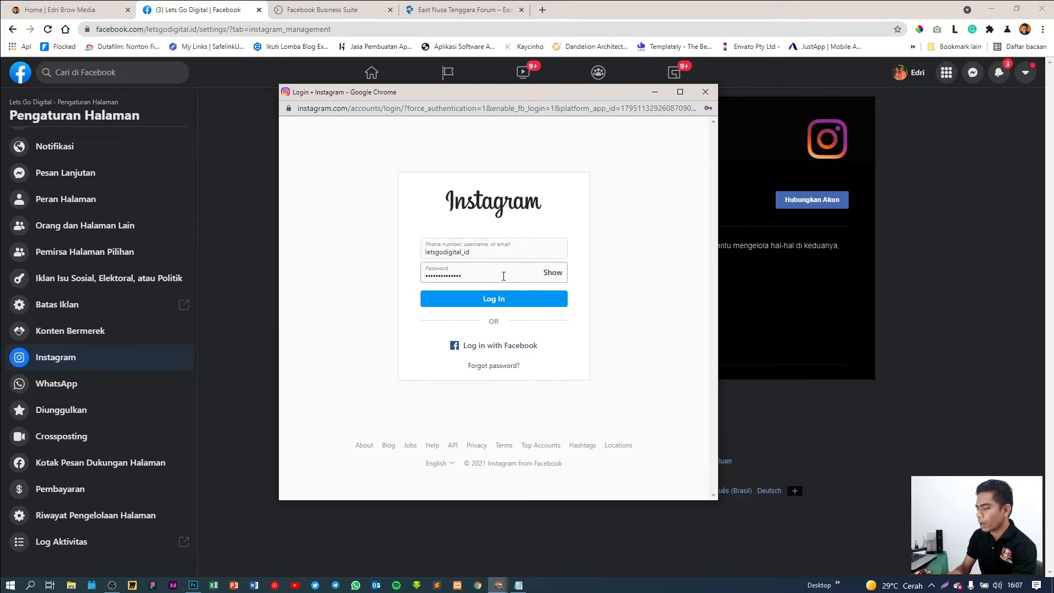
pyautogui.write('••')
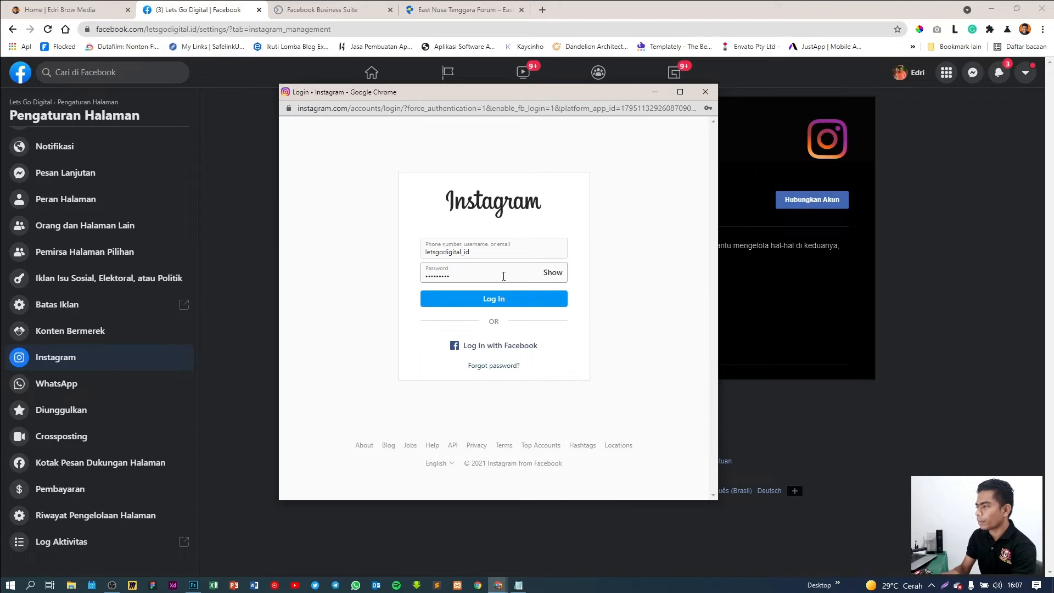
pyautogui.press('BackSpace')
pyautogui.press('BackSpace')
pyautogui.press('BackSpace')
pyautogui.press('BackSpace')
pyautogui.press('BackSpace')
pyautogui.press('BackSpace')
pyautogui.press('BackSpace')
pyautogui.press('BackSpace')
pyautogui.press('BackSpace')
pyautogui.write('•')
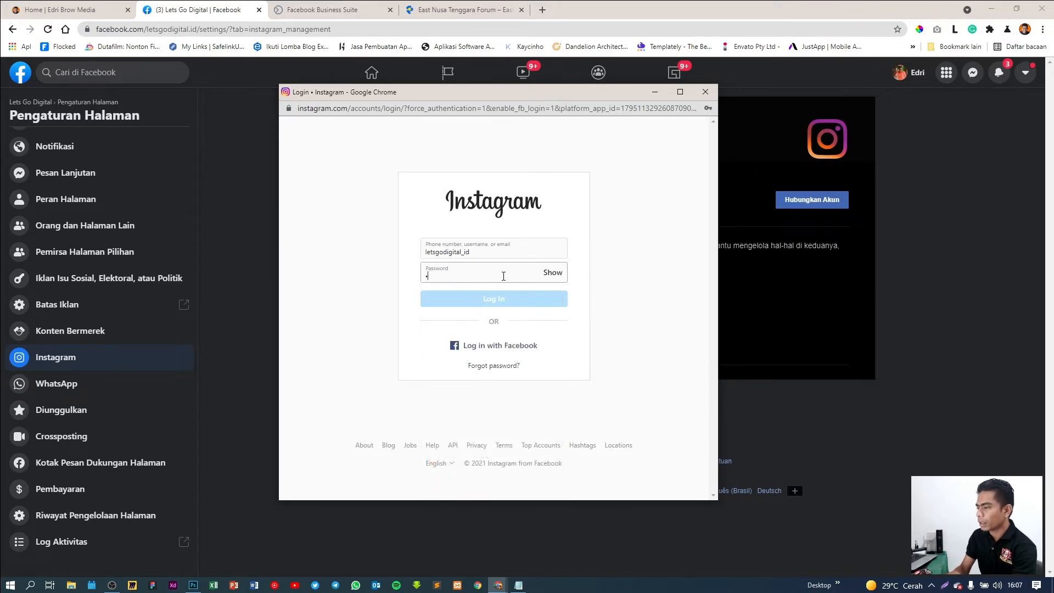
pyautogui.write('•••••')
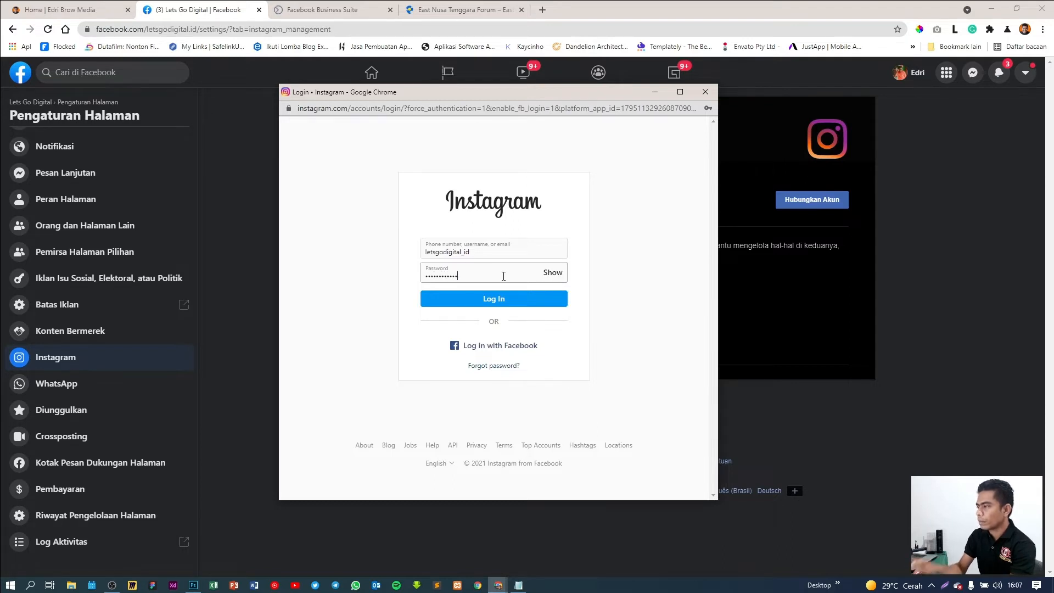
pyautogui.click(492, 299)
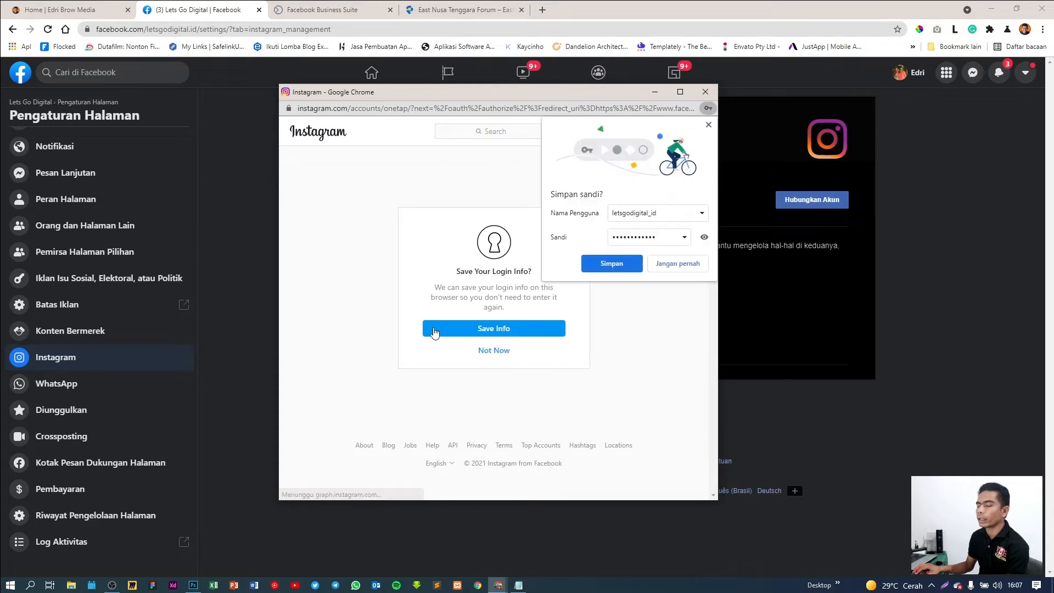
pyautogui.click(620, 268)
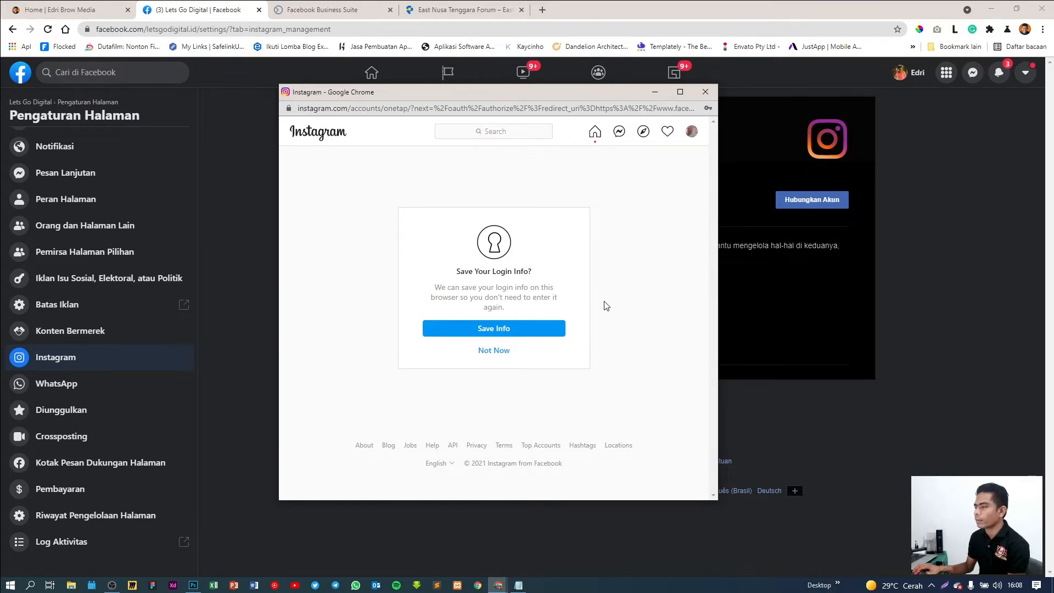
pyautogui.click(503, 332)
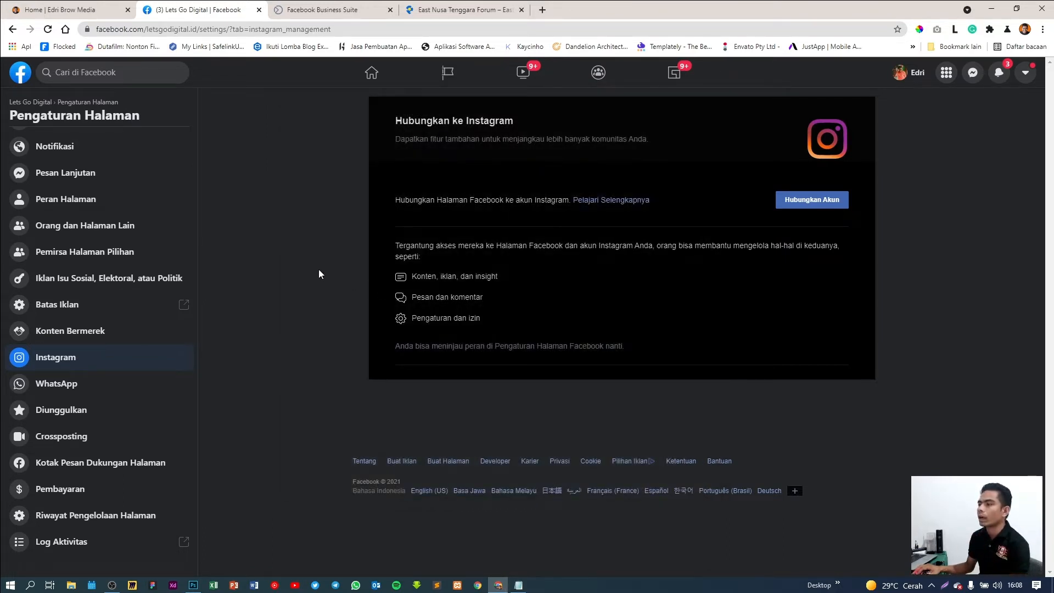
# Reload the settings and review the connected Lets Go Digital Instagram account details
pyautogui.rightClick(291, 215)
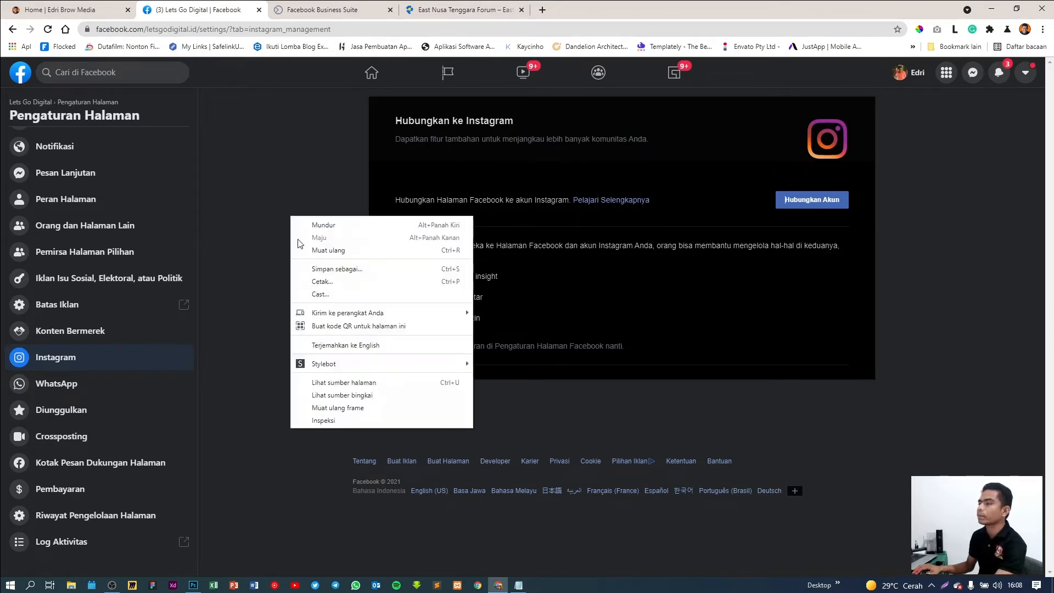
pyautogui.click(316, 249)
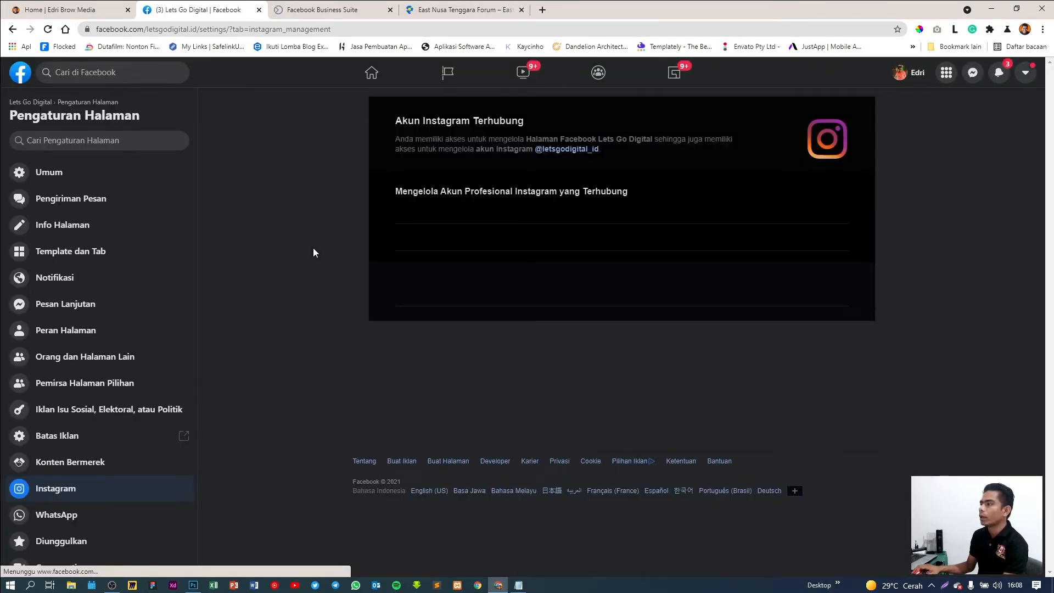
pyautogui.scroll(-4, 332, 262)
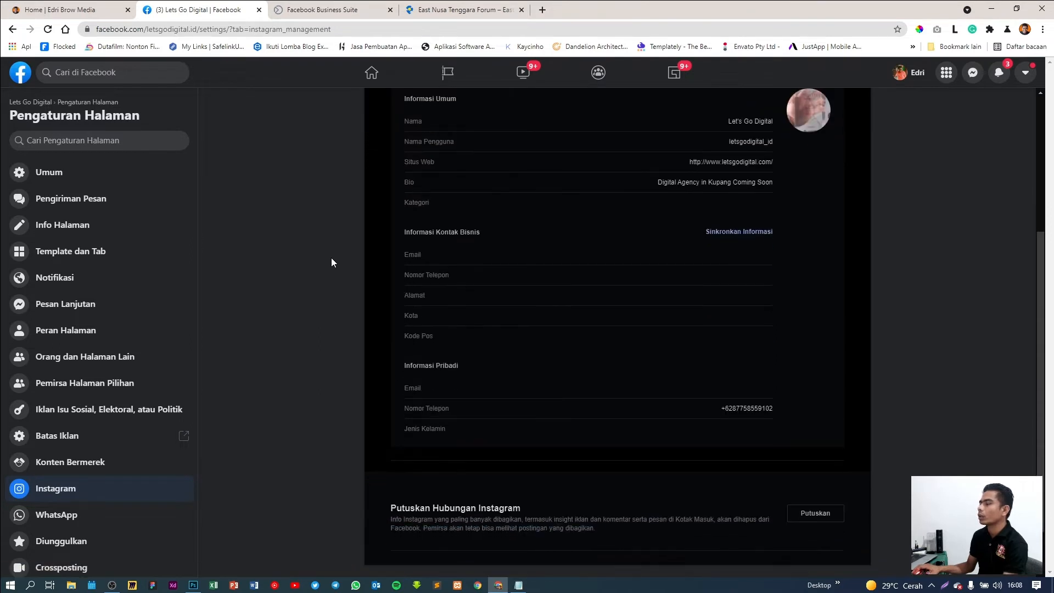
pyautogui.scroll(2, 653, 323)
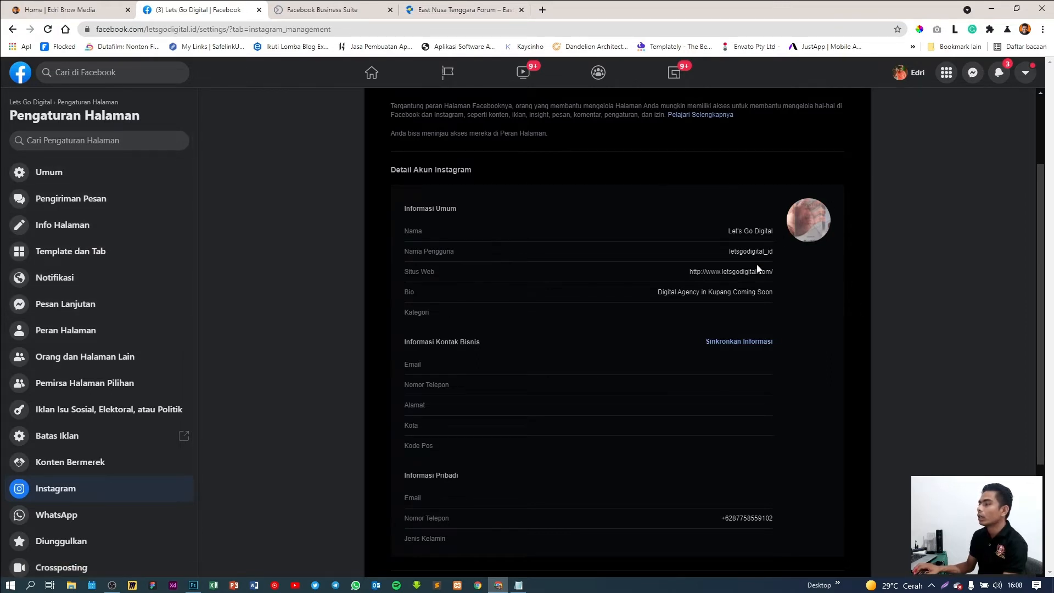
pyautogui.scroll(2, 796, 333)
pyautogui.scroll(-2, 712, 391)
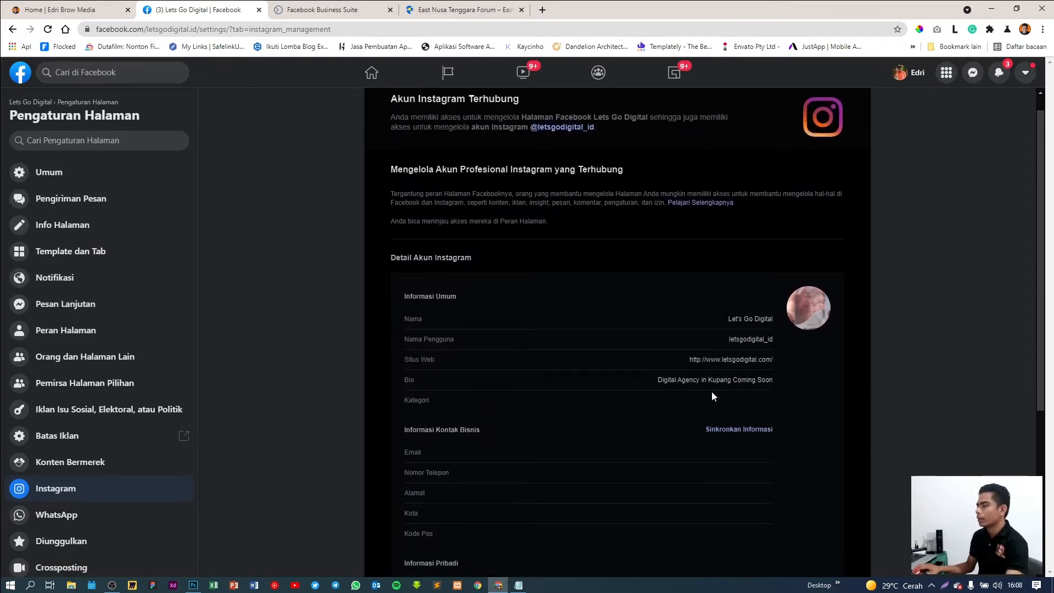
# Sync the Page's public contact info to Instagram and close the success message
pyautogui.click(740, 341)
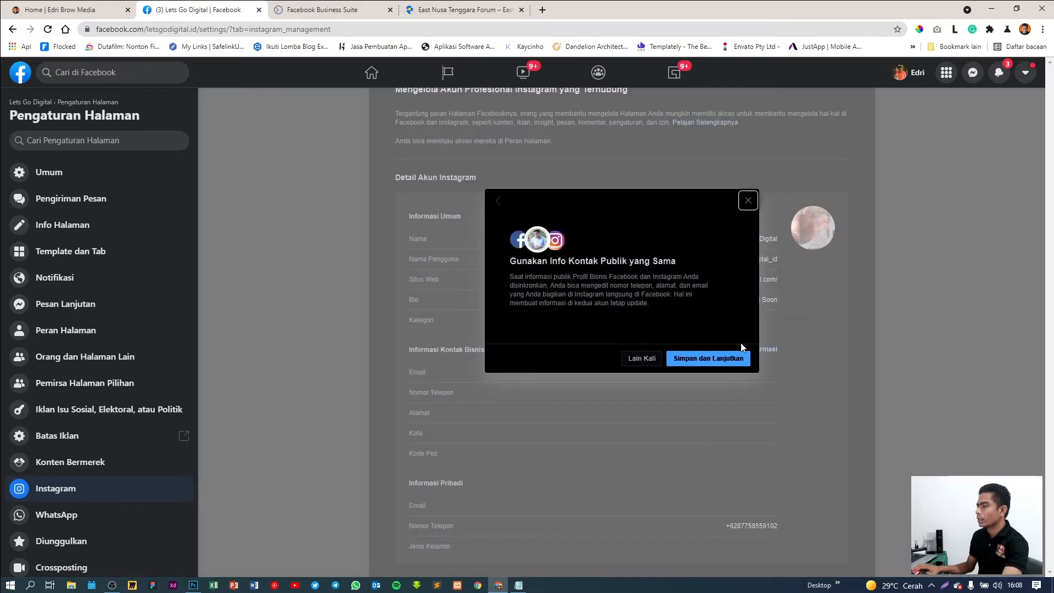
pyautogui.click(712, 365)
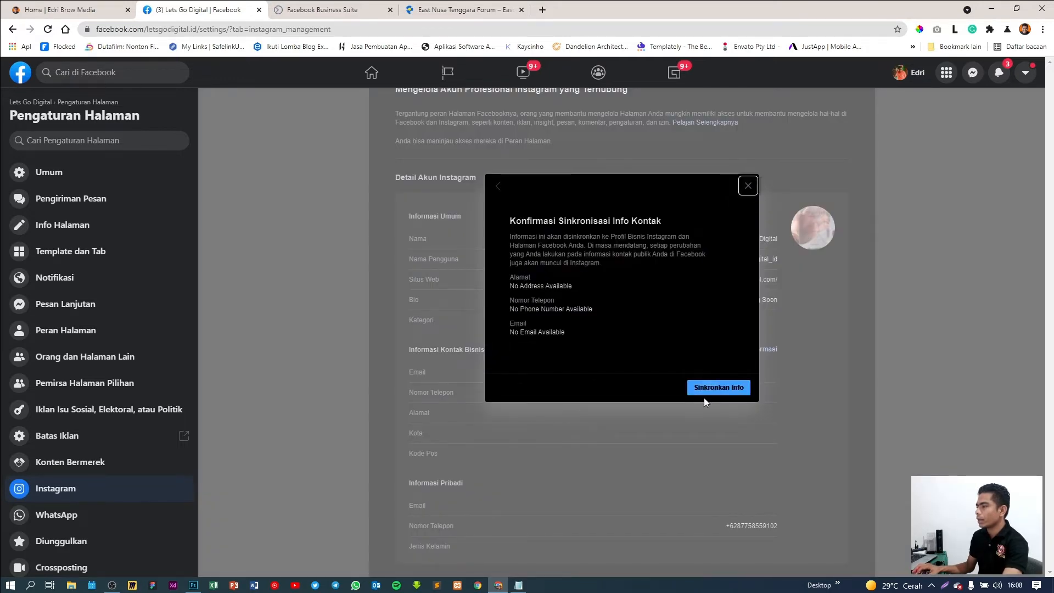
pyautogui.click(716, 388)
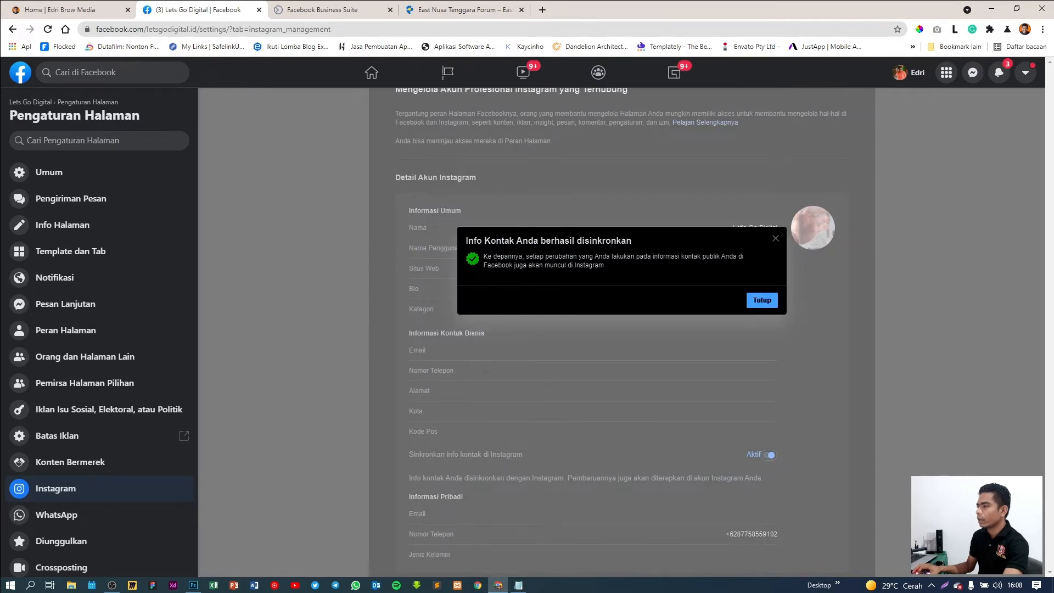
pyautogui.click(762, 301)
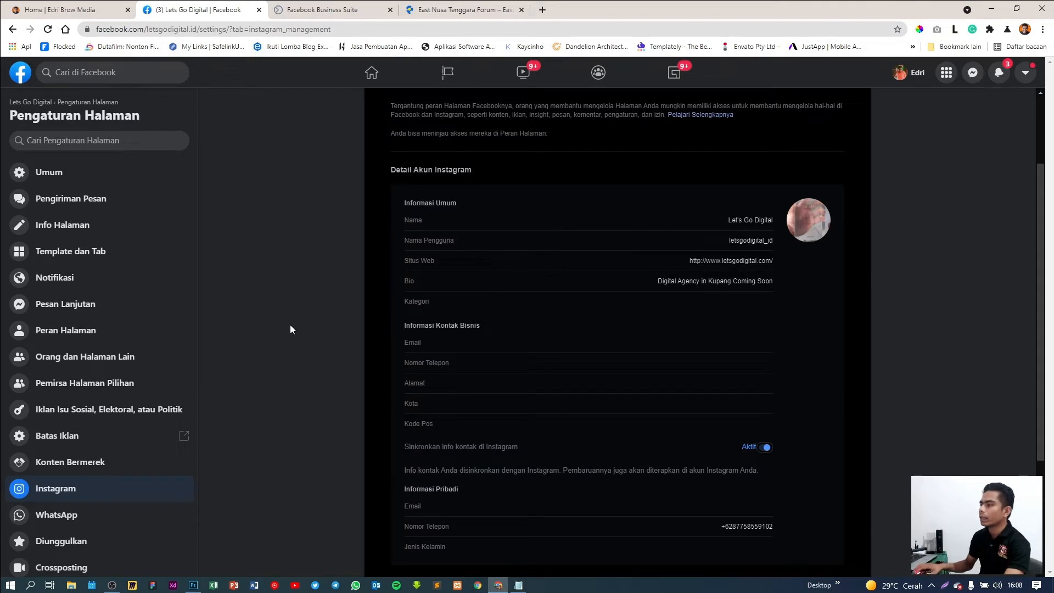
pyautogui.scroll(-3, 607, 354)
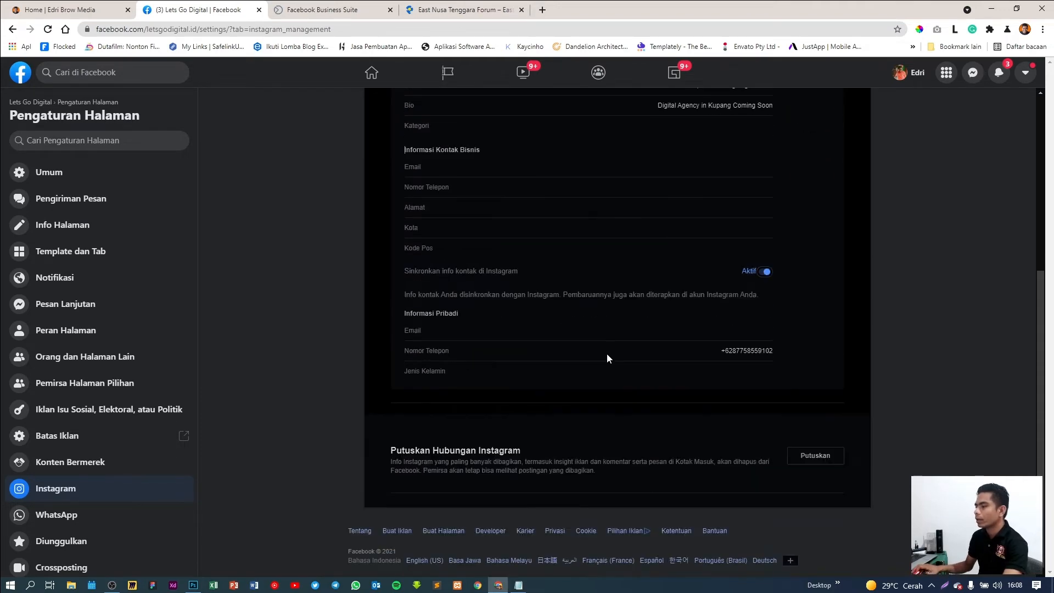
pyautogui.scroll(5, 608, 354)
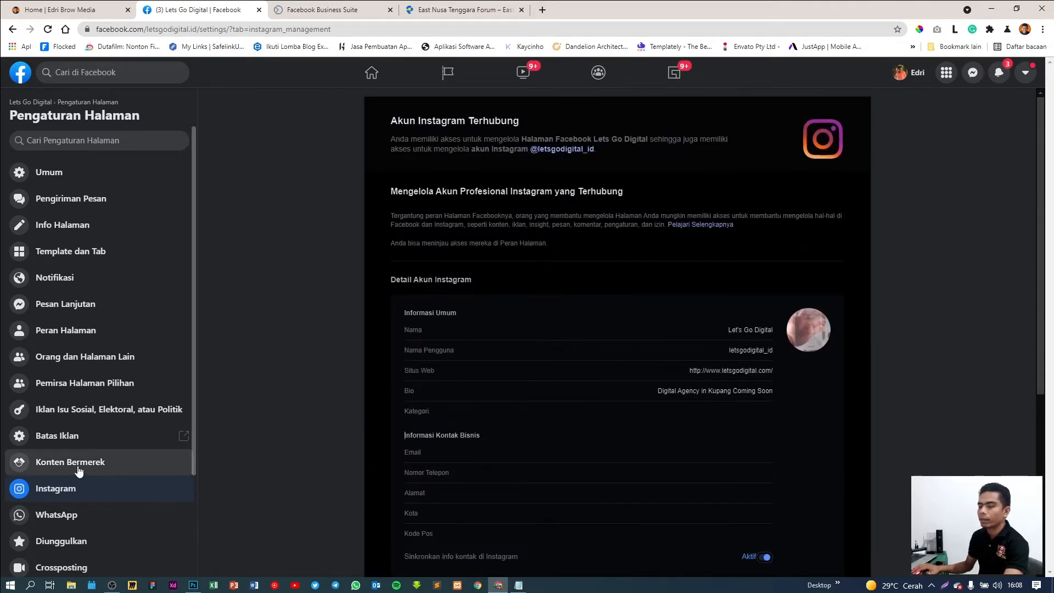
pyautogui.scroll(-2, 77, 471)
# Open the Page's WhatsApp settings and focus the WhatsApp phone number field (ID+62)
pyautogui.click(71, 408)
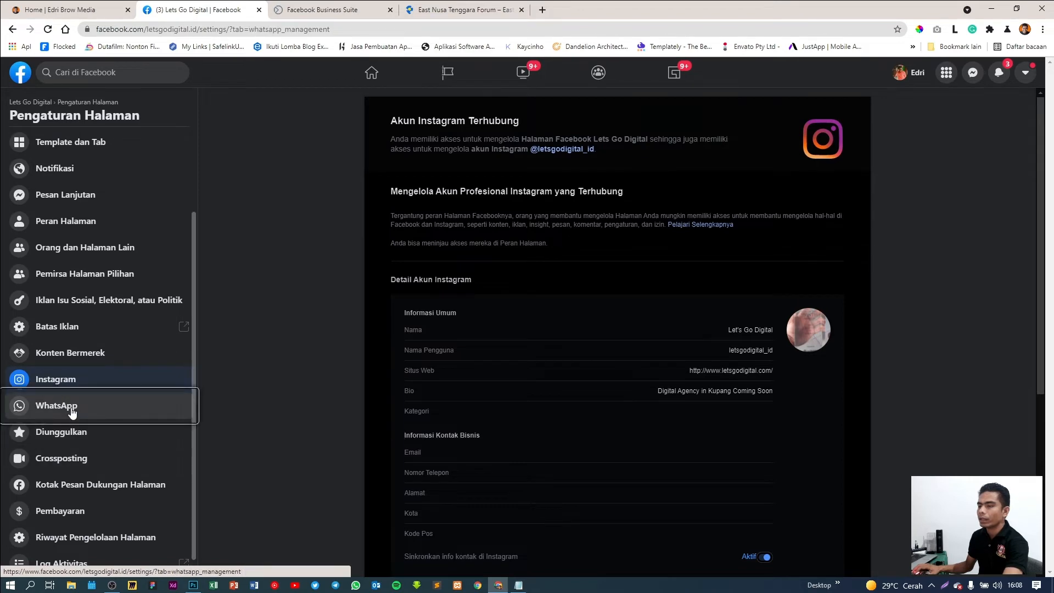
pyautogui.click(642, 328)
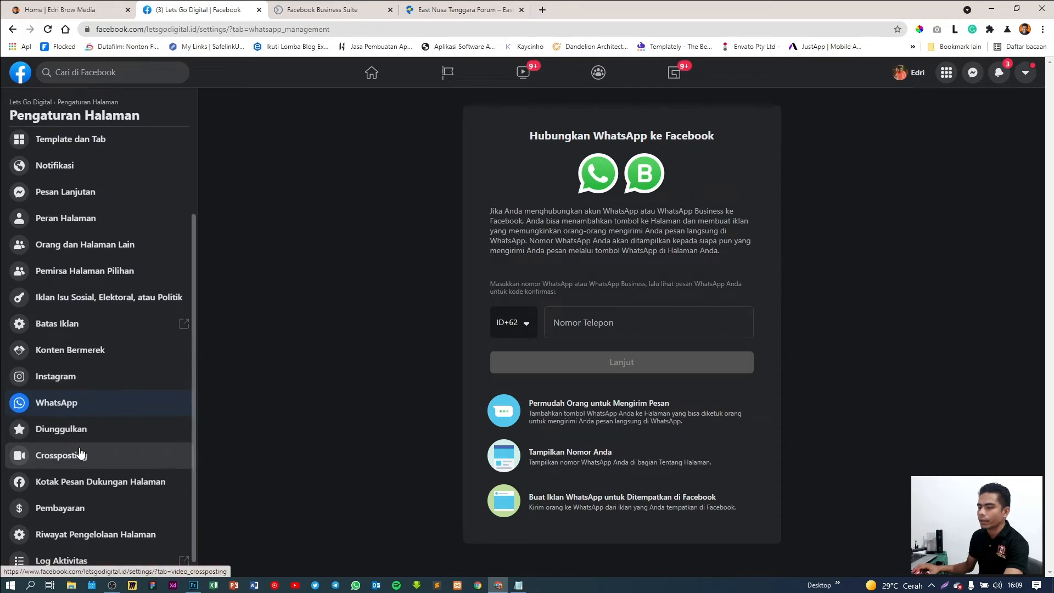
pyautogui.scroll(-1, 80, 452)
pyautogui.scroll(3, 80, 452)
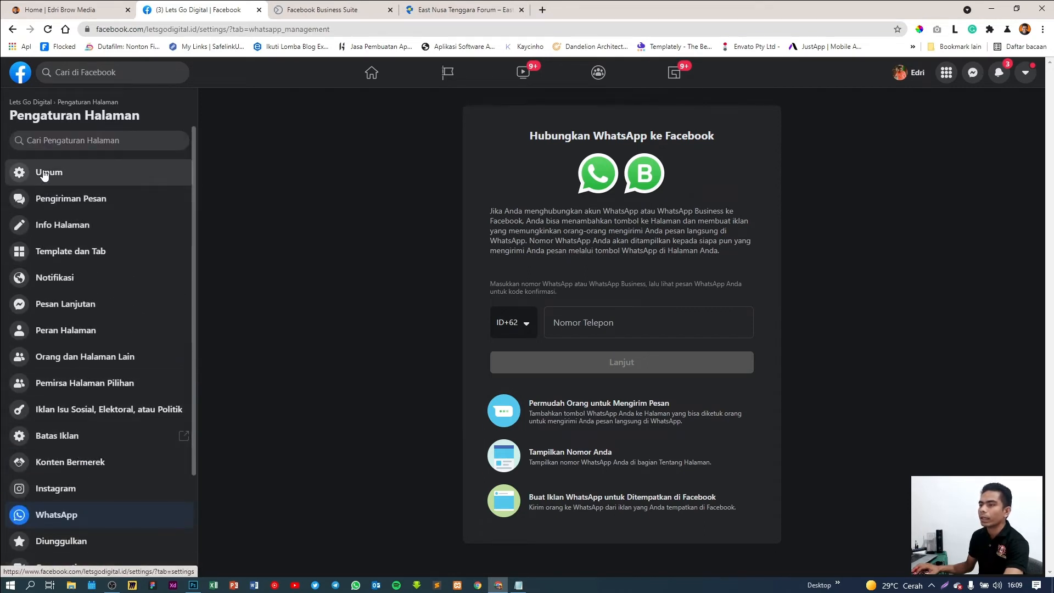
# Return to the Lets Go Digital Page and open Edit Info Halaman from Kelola Halaman
pyautogui.click(32, 102)
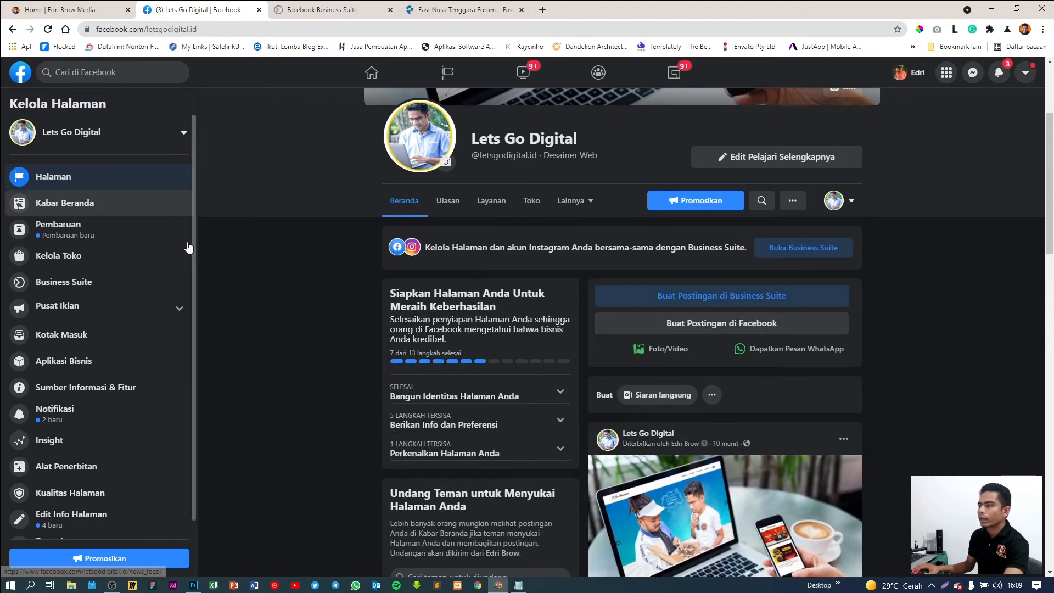
pyautogui.scroll(-3, 334, 345)
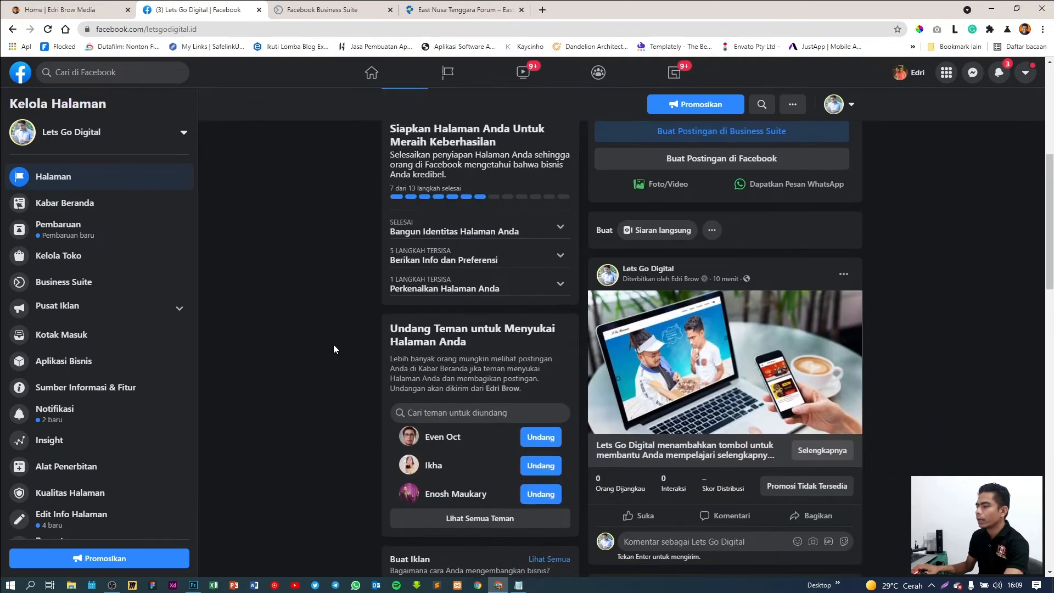
pyautogui.scroll(-2, 333, 345)
pyautogui.scroll(3, 334, 345)
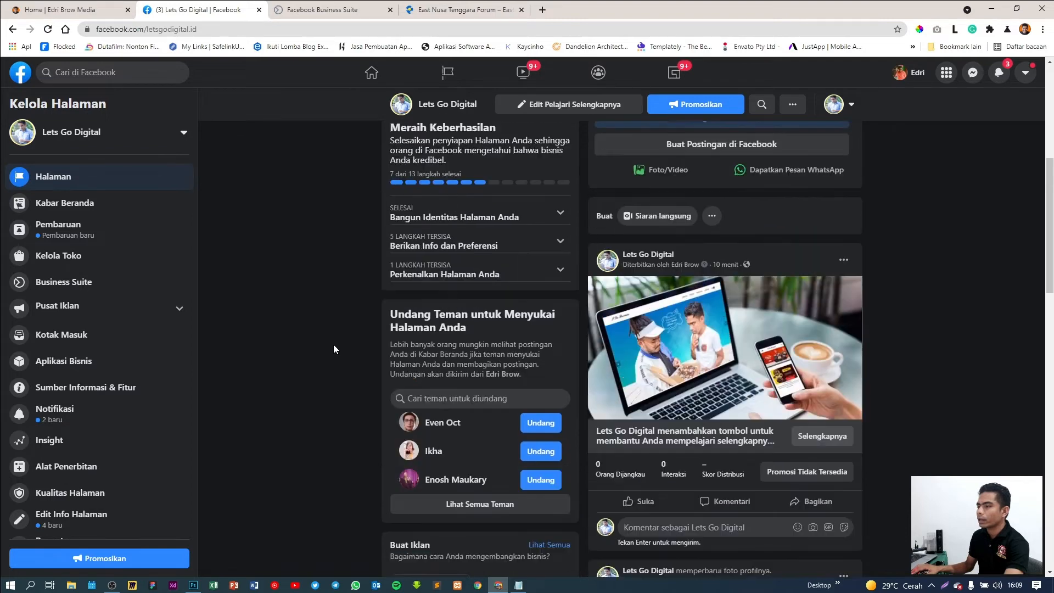
pyautogui.scroll(-1, 129, 332)
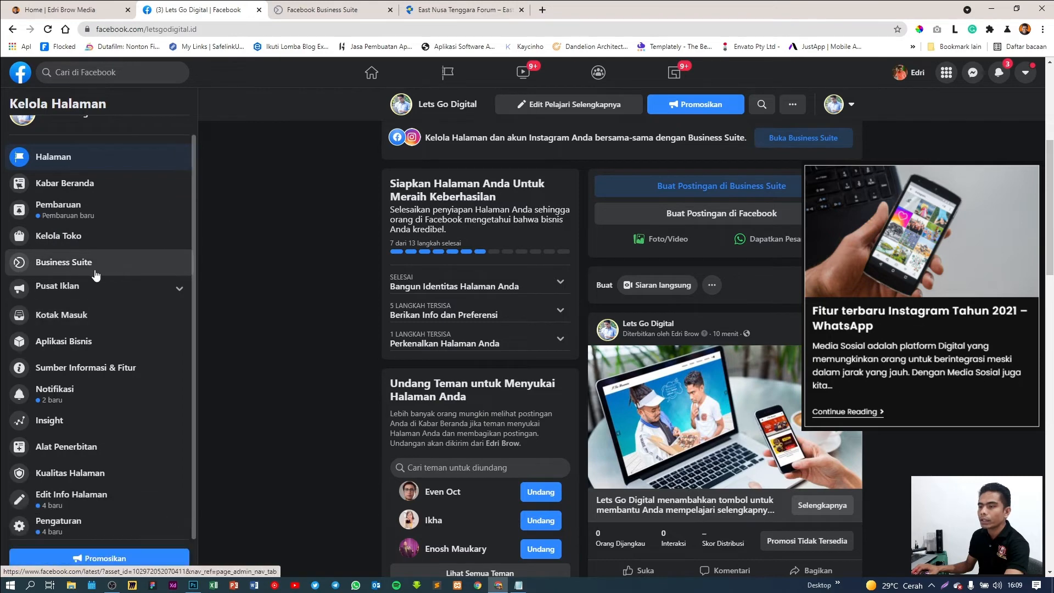
pyautogui.click(79, 498)
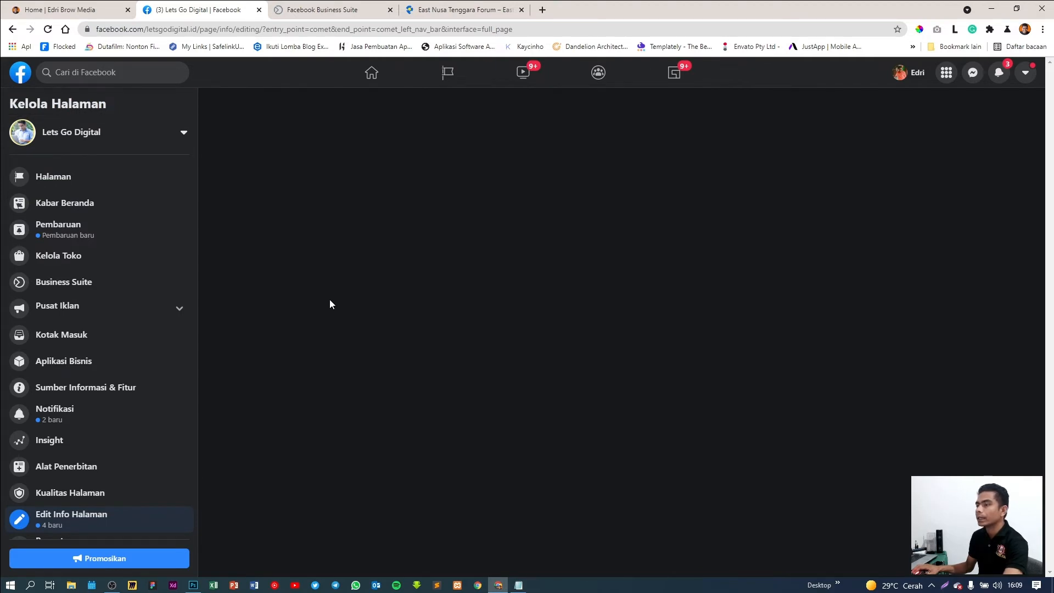
# Scroll the Edit Info form down to the empty Kontak fields
pyautogui.scroll(-2, 329, 299)
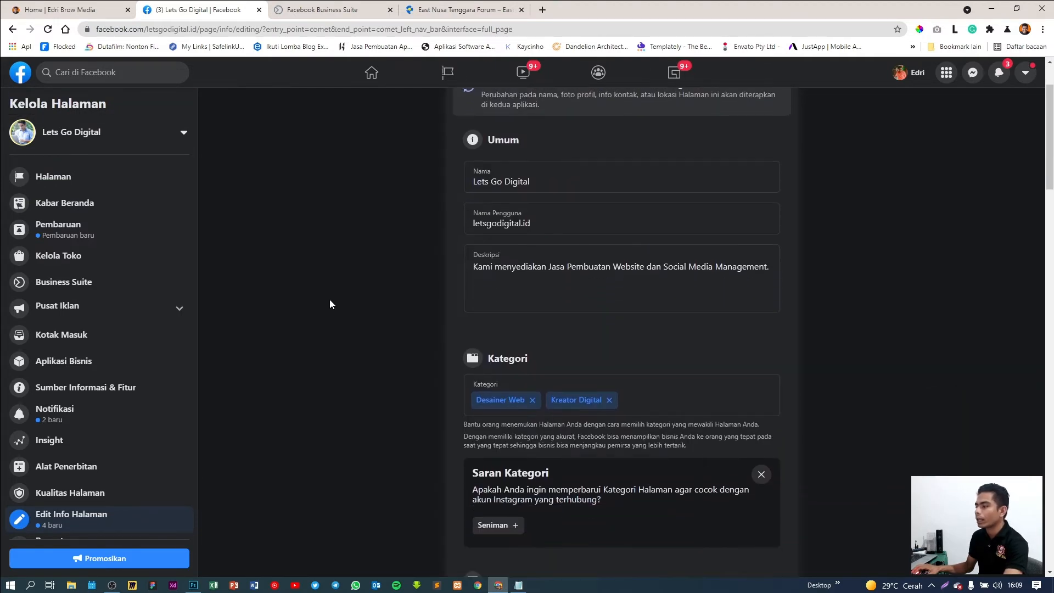
pyautogui.scroll(2, 447, 315)
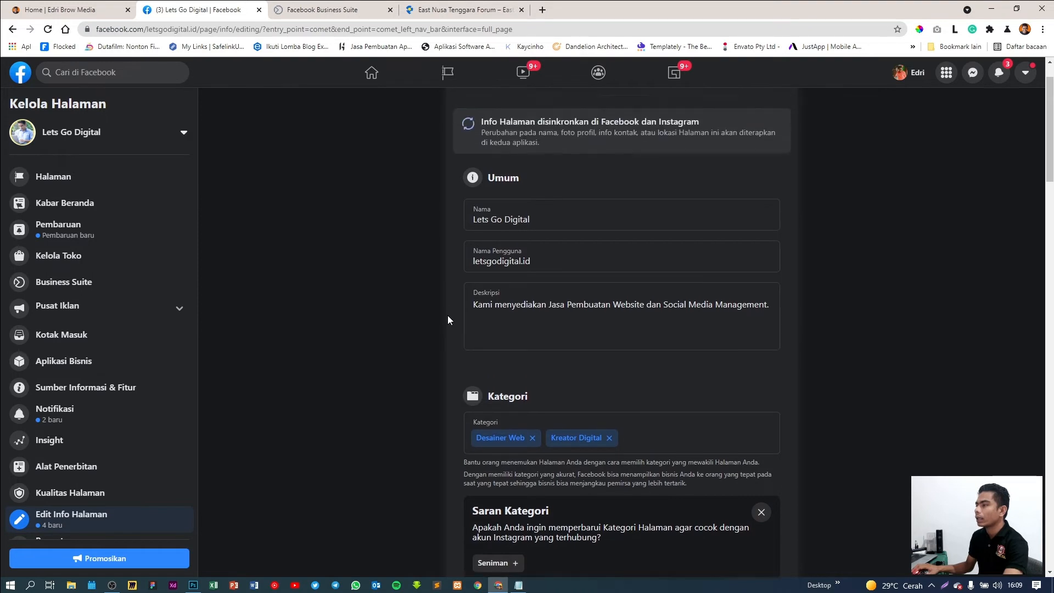
pyautogui.scroll(-8, 404, 321)
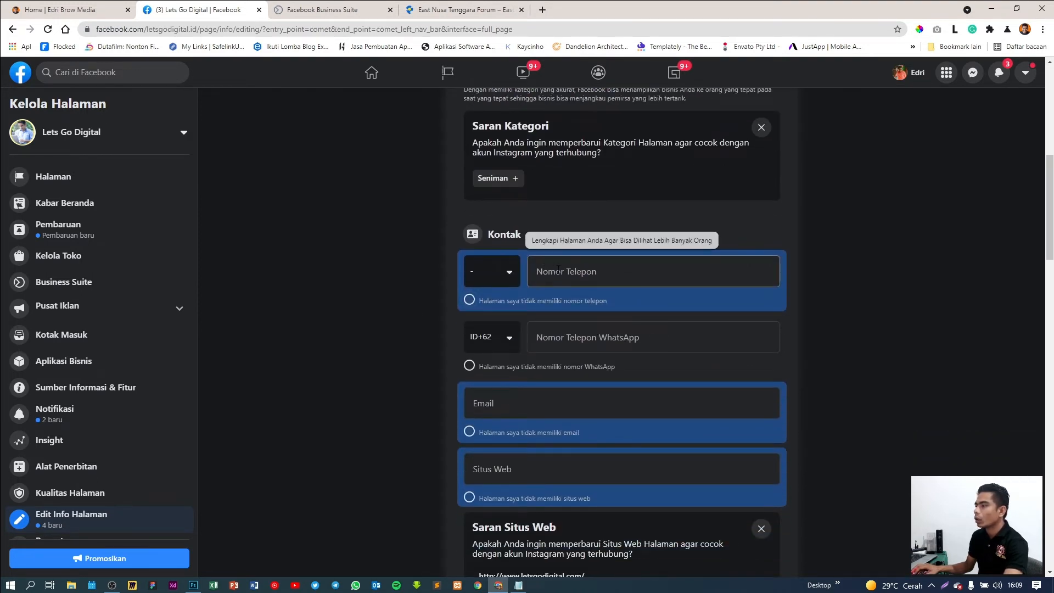
# Set the Page phone's country code to Indonesia (ID+62)
pyautogui.click(510, 275)
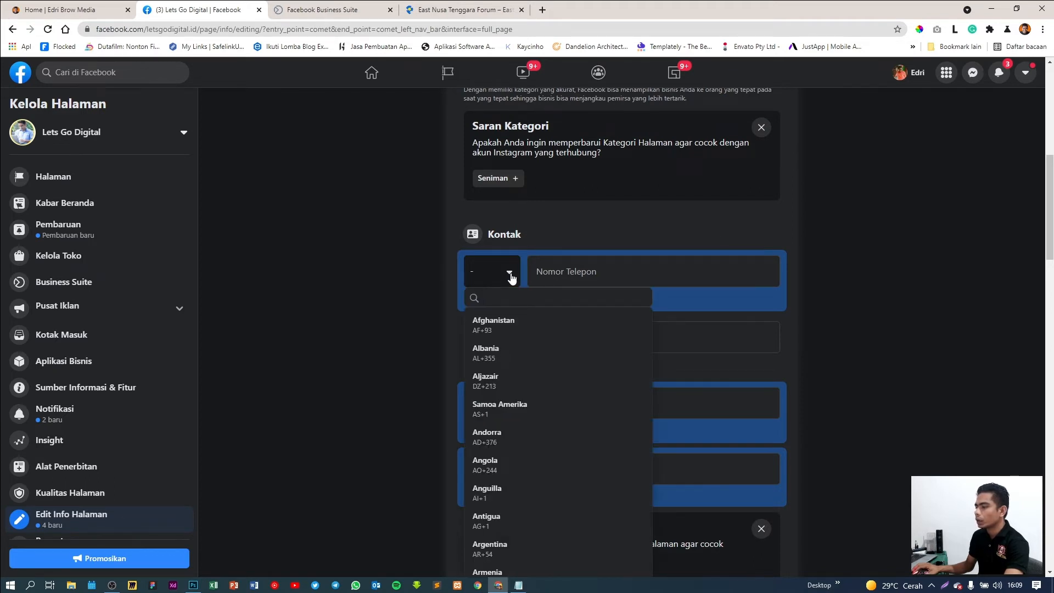
pyautogui.write('indo')
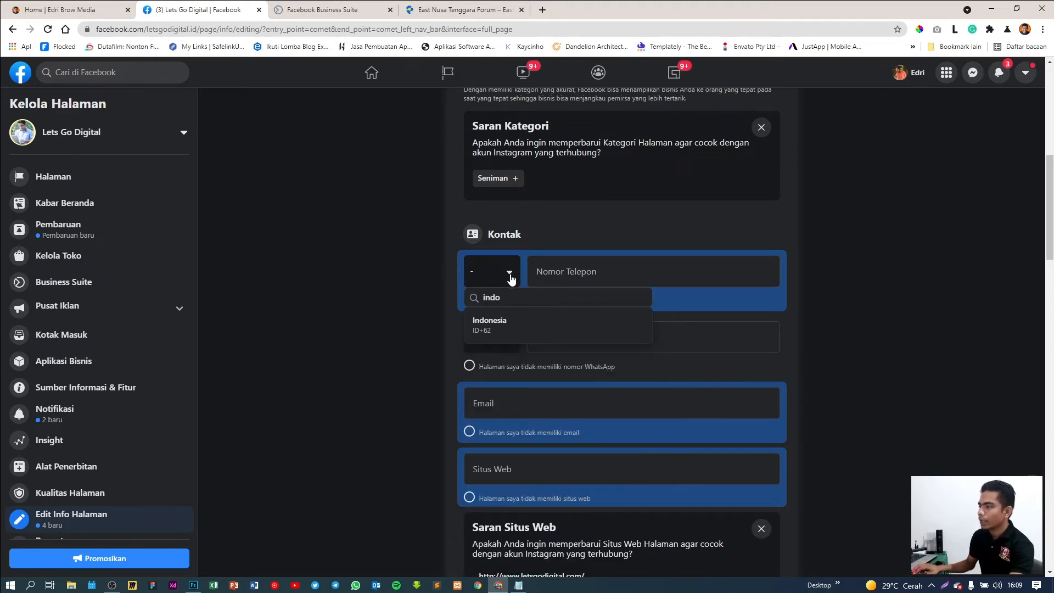
pyautogui.click(494, 324)
pyautogui.click(579, 273)
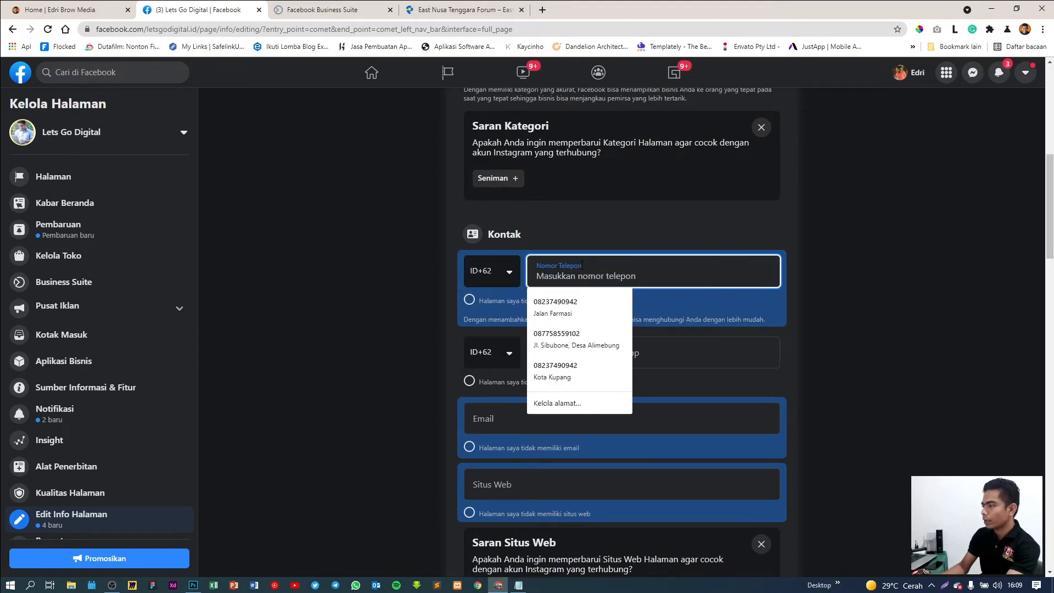
pyautogui.write('09')
pyautogui.press('BackSpace')
pyautogui.press('BackSpace')
pyautogui.write('09')
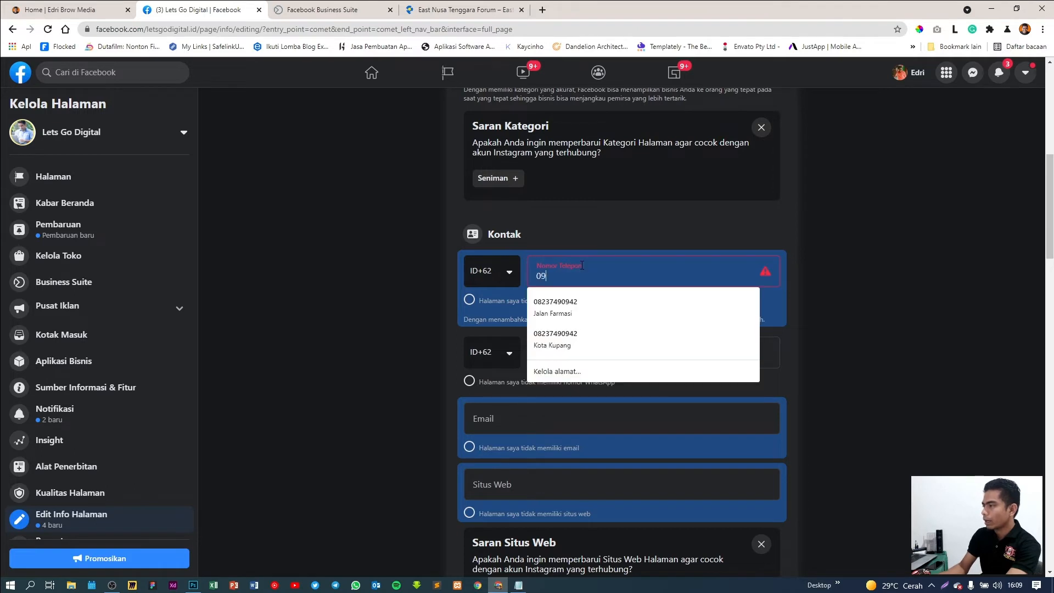
pyautogui.press('BackSpace')
pyautogui.write('8')
pyautogui.press('BackSpace')
pyautogui.press('BackSpace')
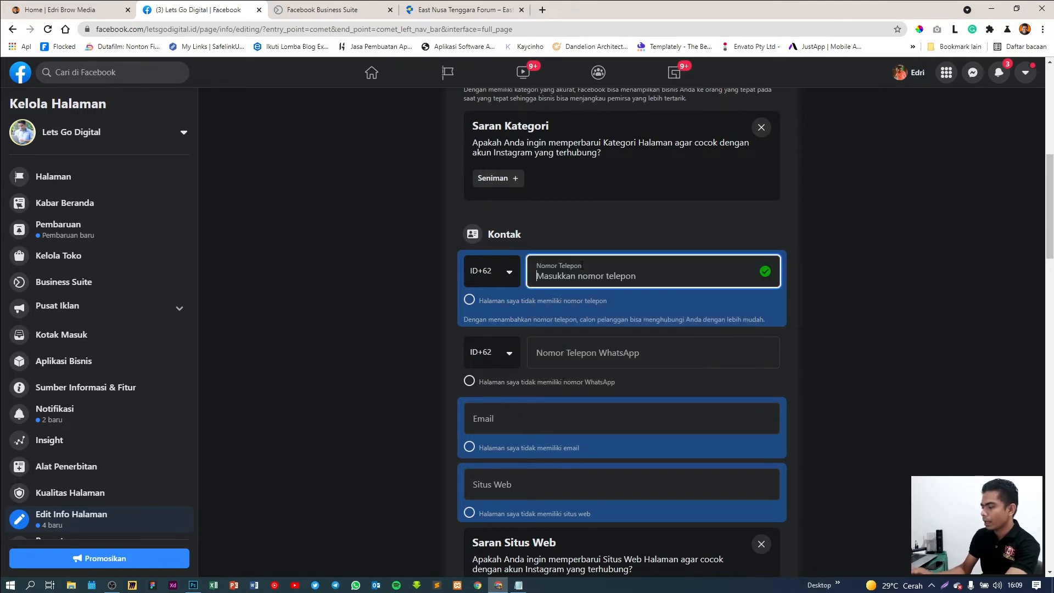
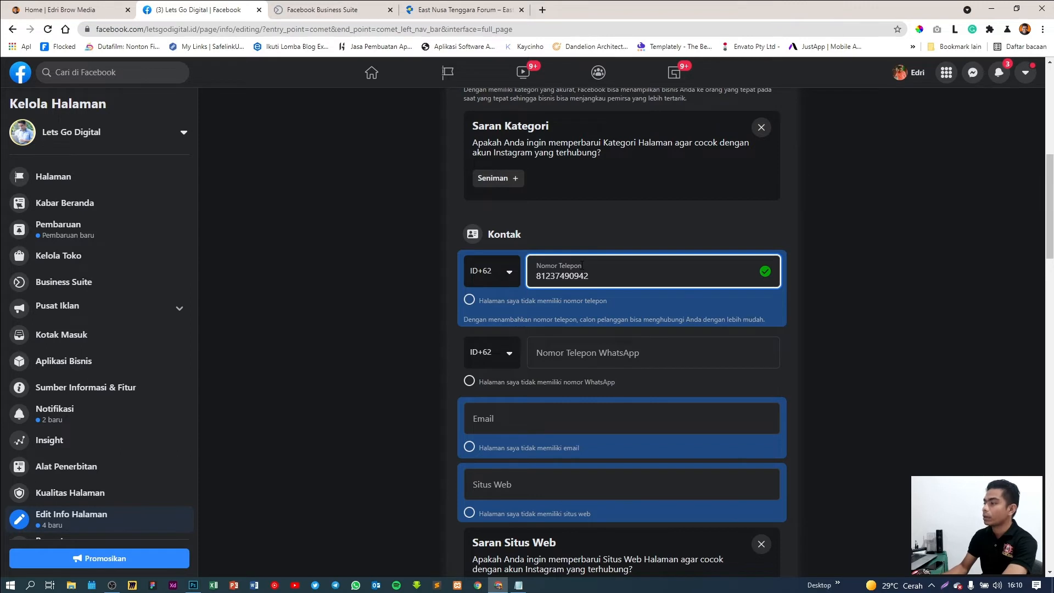
pyautogui.write('0')
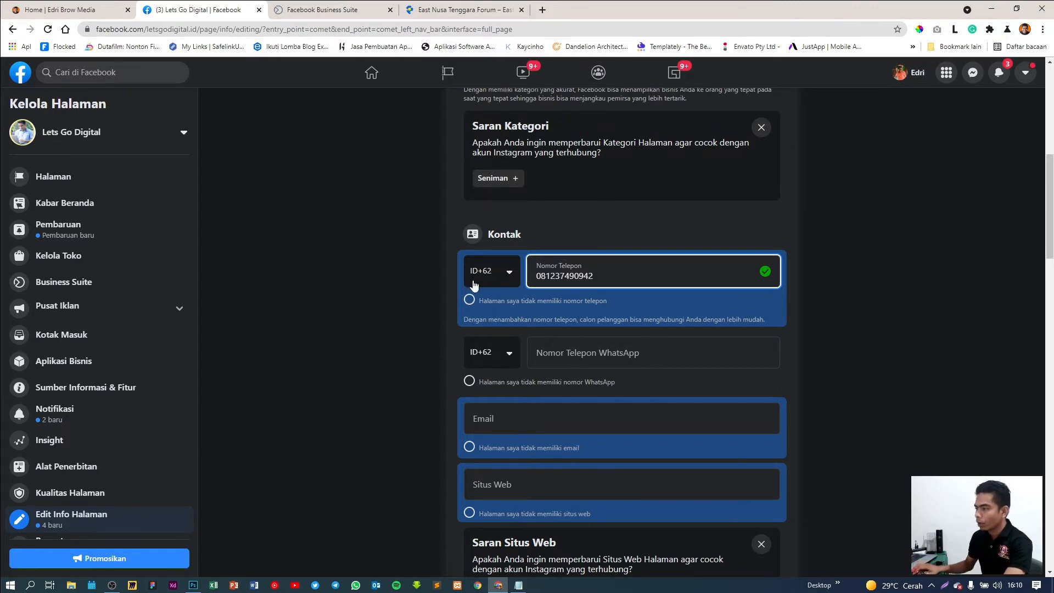
pyautogui.click(416, 310)
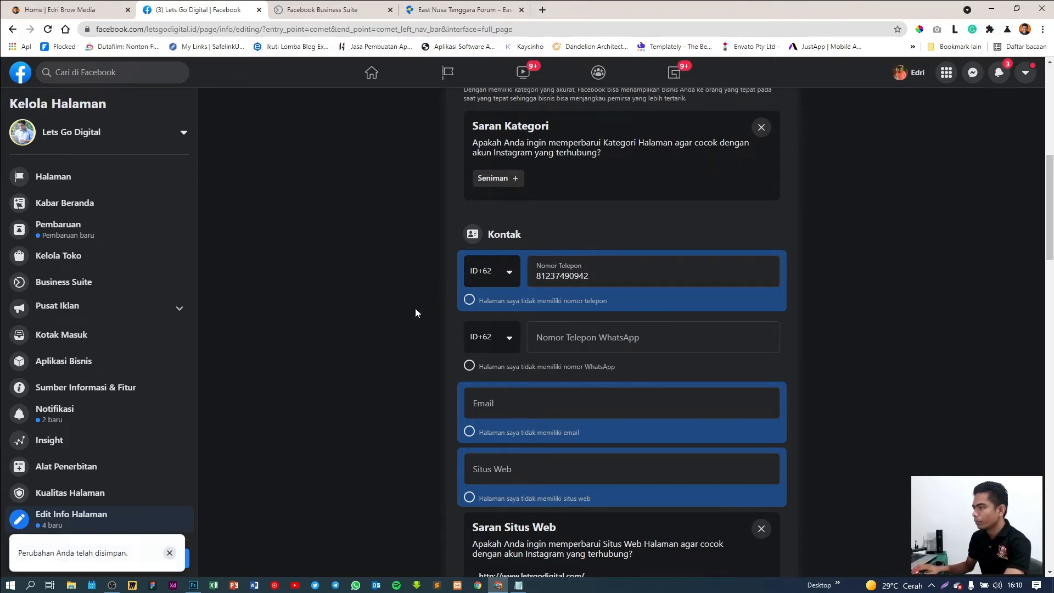
pyautogui.scroll(-1, 415, 313)
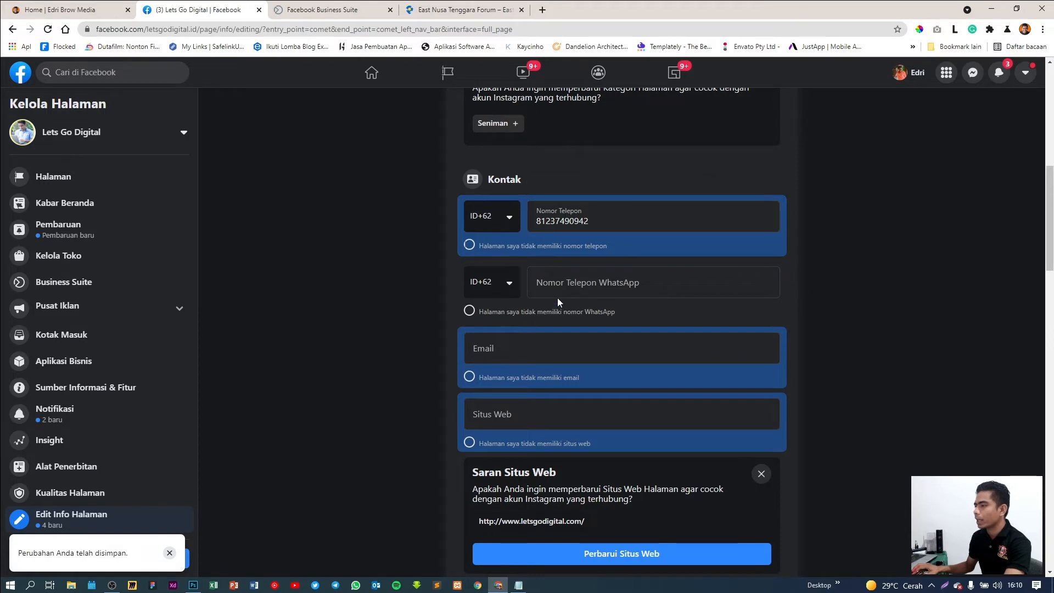
# Enter the saved WhatsApp number without its leading zero, then cancel the account-linking dialog
pyautogui.click(574, 283)
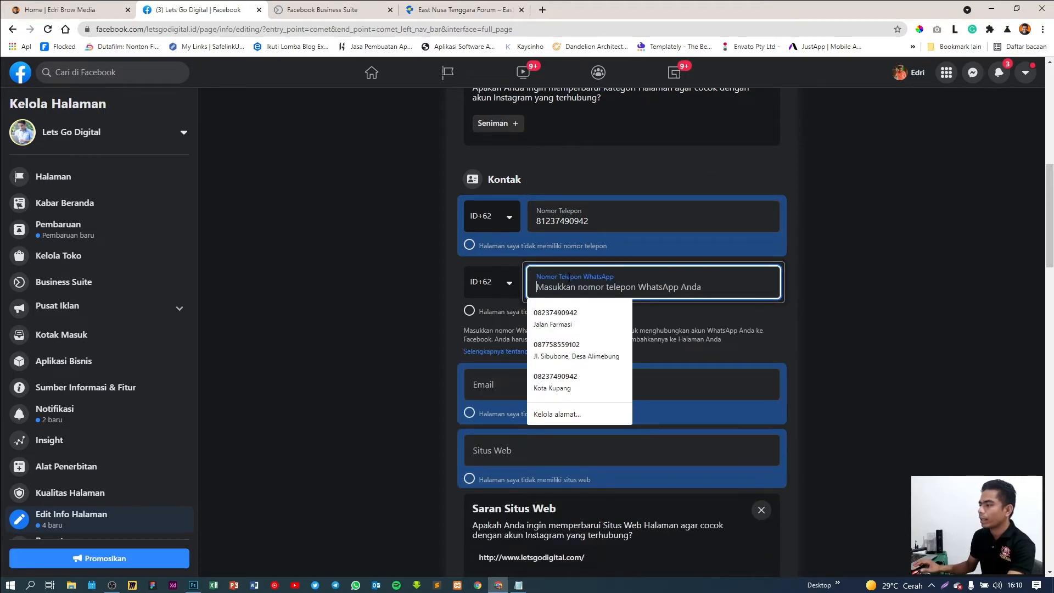
pyautogui.click(572, 346)
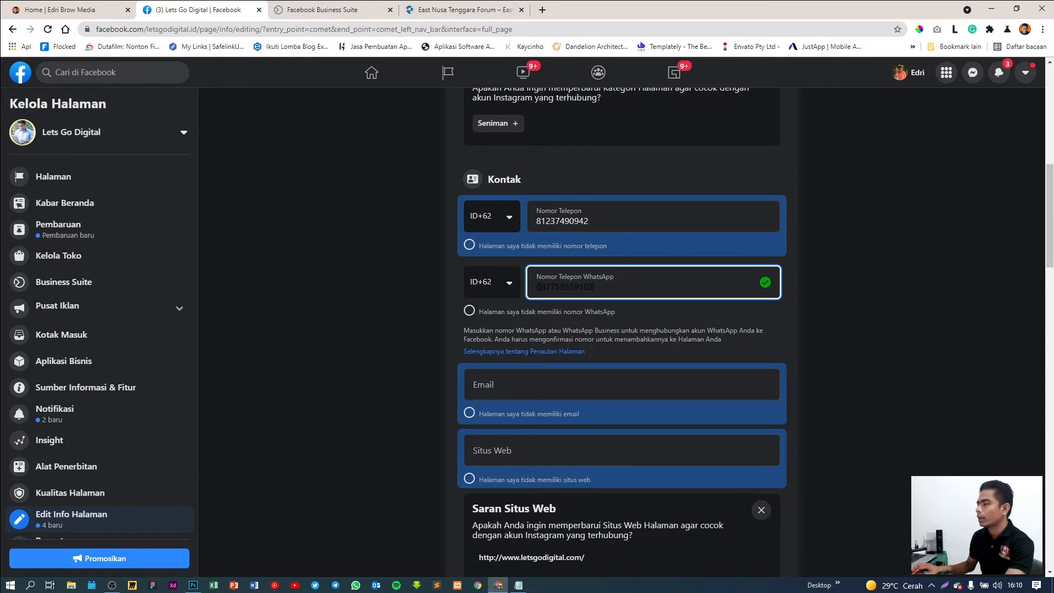
pyautogui.click(541, 287)
pyautogui.press('BackSpace')
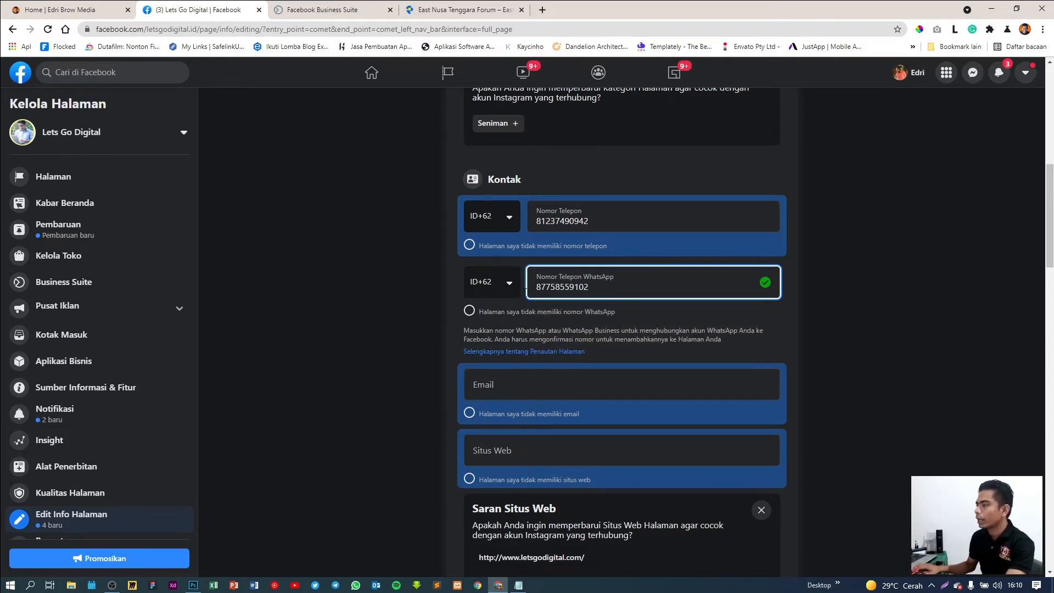
pyautogui.click(437, 300)
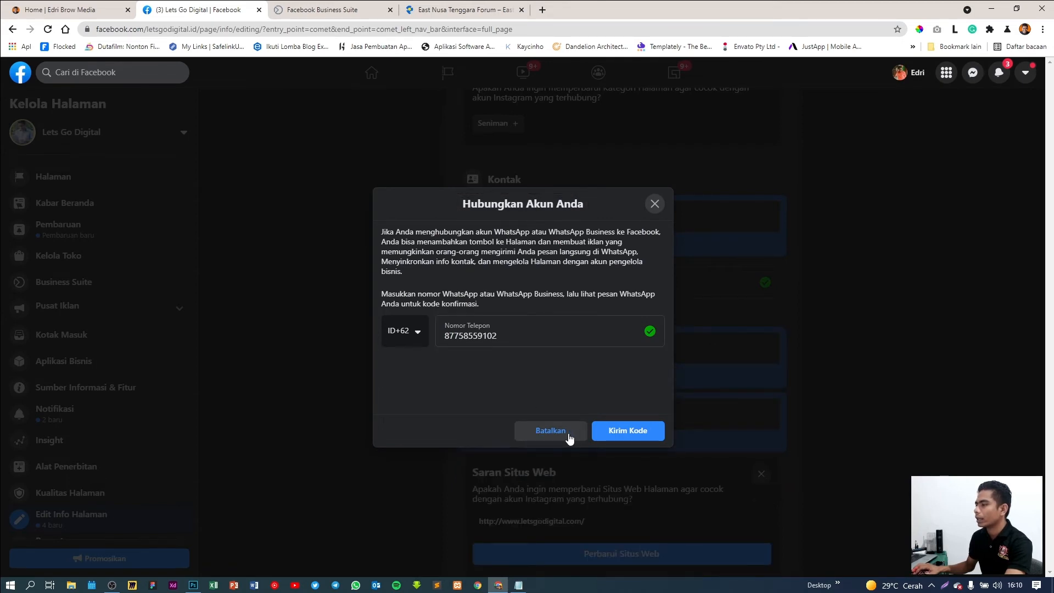
pyautogui.click(571, 435)
pyautogui.click(390, 328)
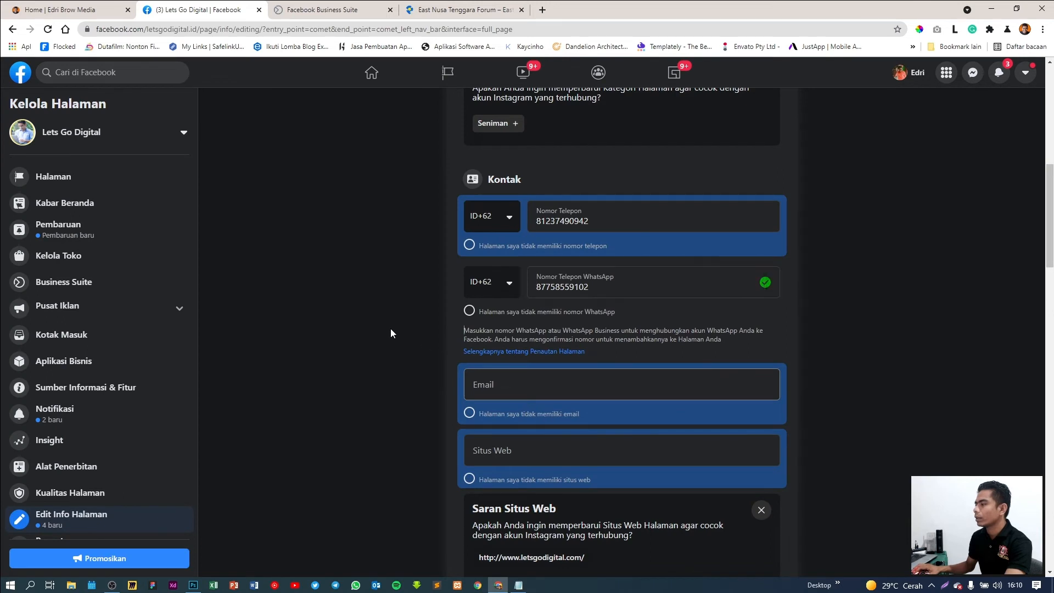
# Mark the Page as having no WhatsApp number and confirm disconnecting the account
pyautogui.scroll(-1, 473, 368)
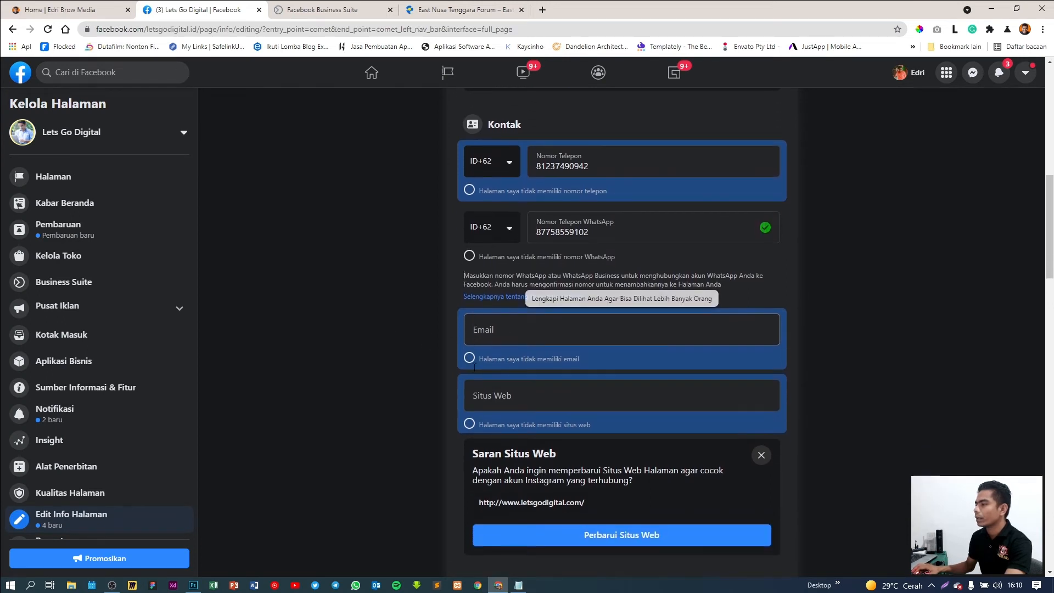
pyautogui.click(476, 268)
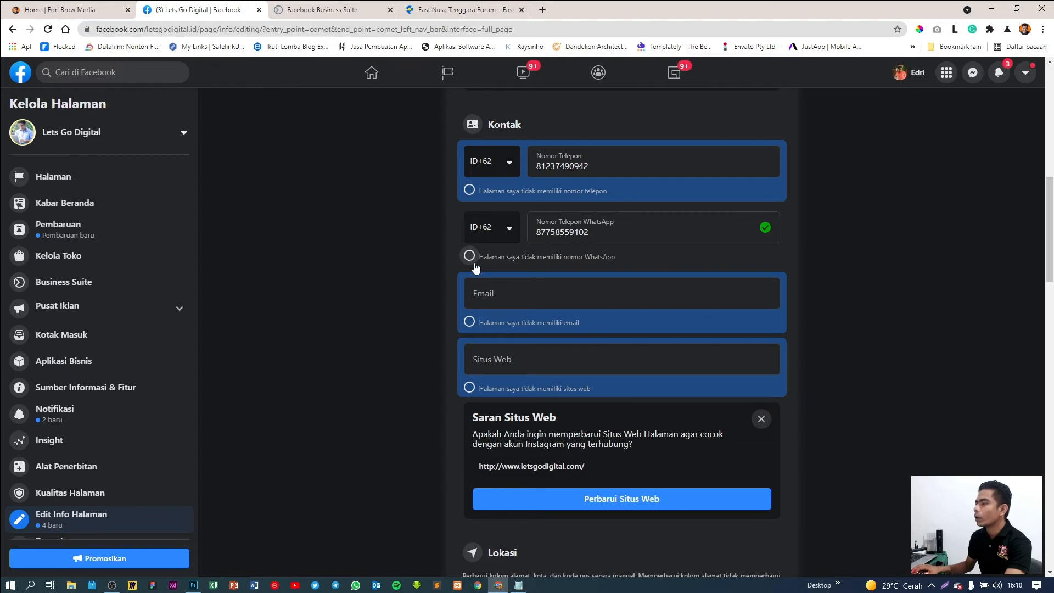
pyautogui.click(476, 265)
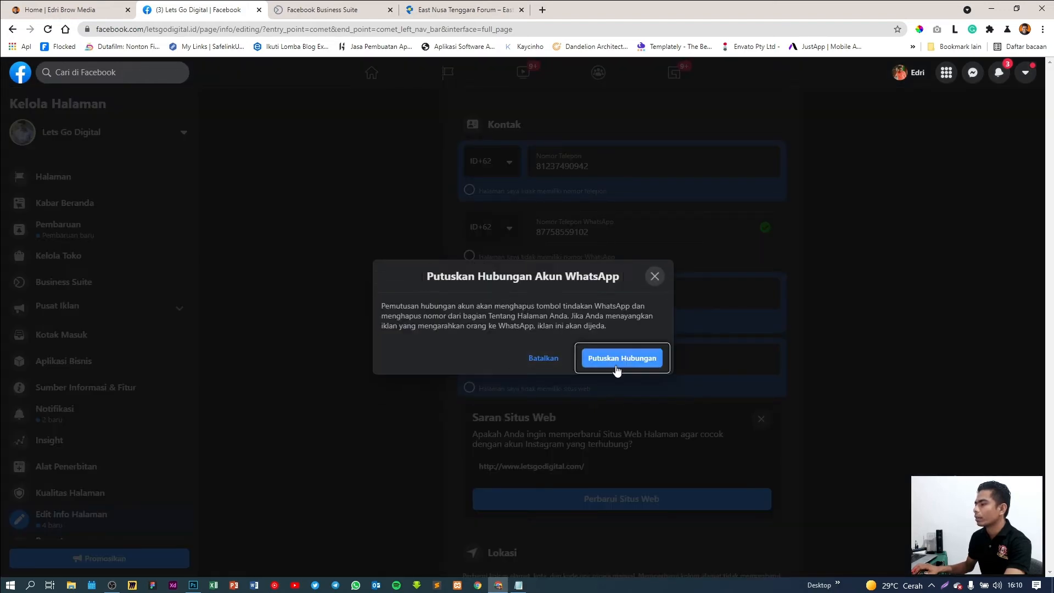
pyautogui.click(617, 367)
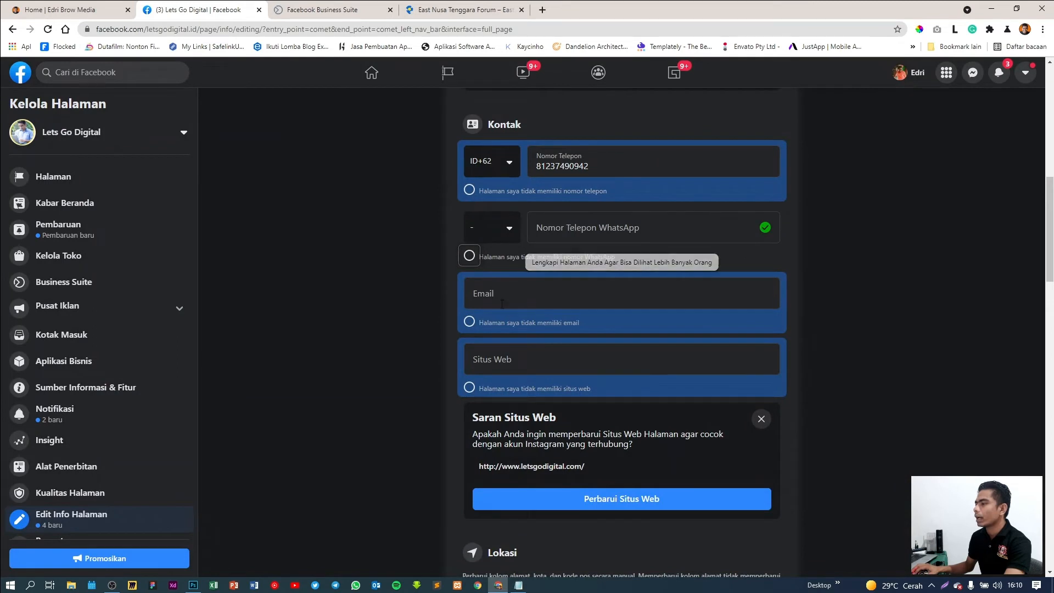
pyautogui.click(502, 305)
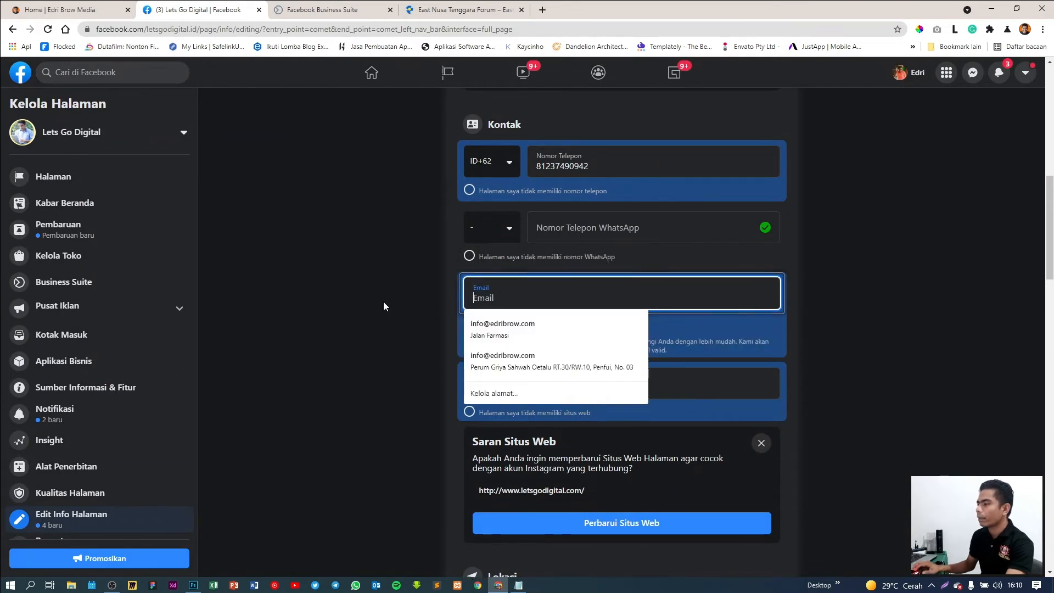
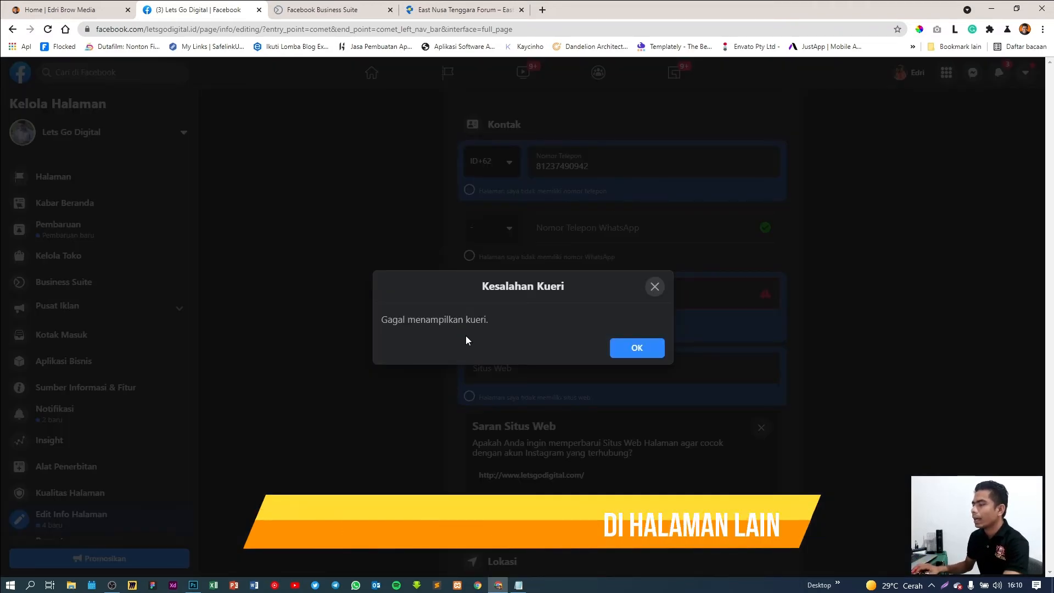
# Enter the Page's business e-mail, dismiss the query error, and correct the domain from .od to .id
pyautogui.click(638, 351)
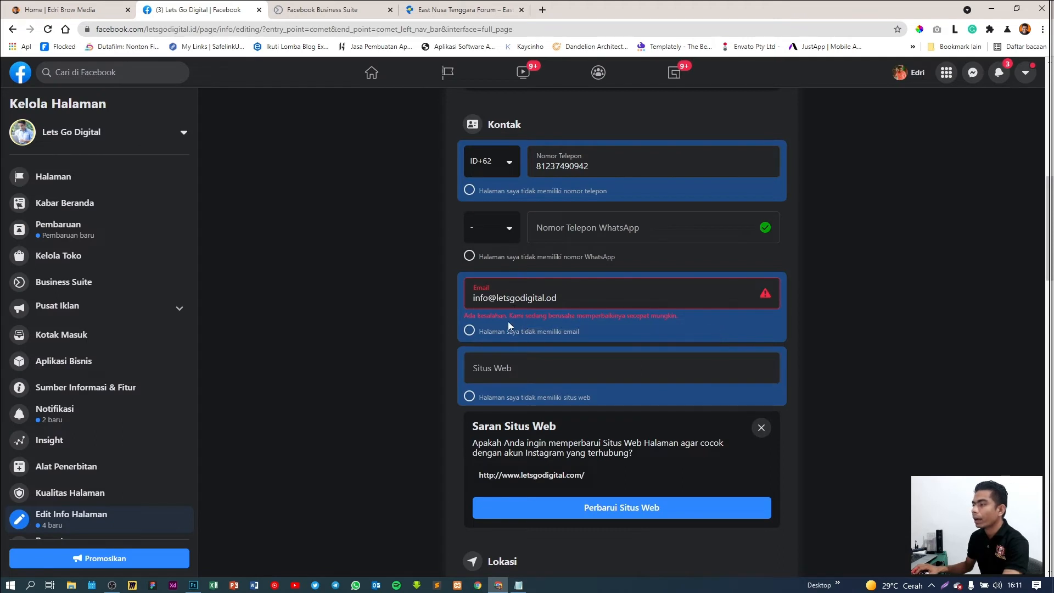
pyautogui.click(577, 296)
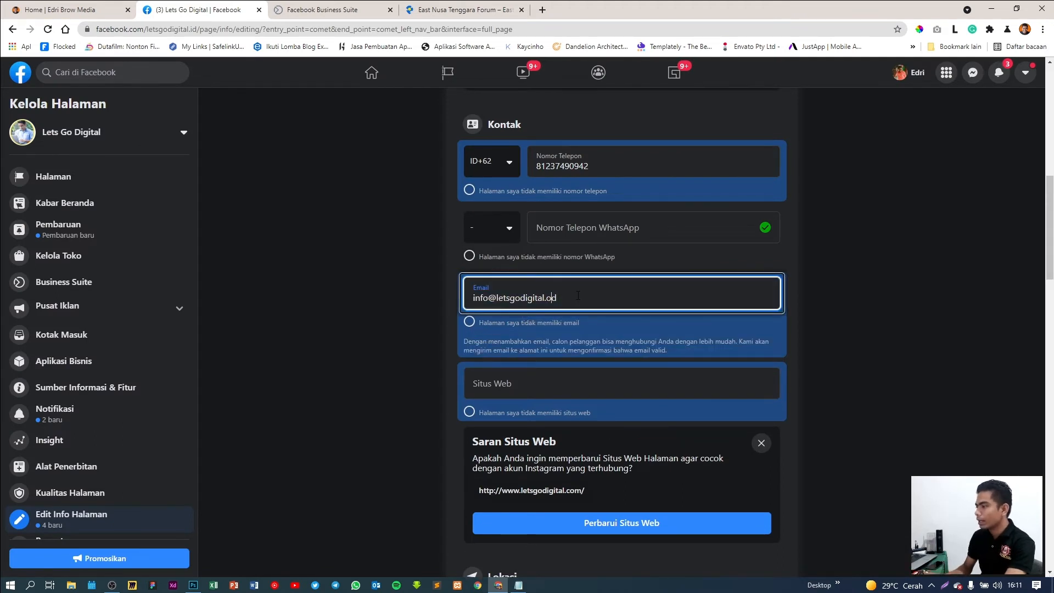
pyautogui.press('BackSpace')
pyautogui.write('i')
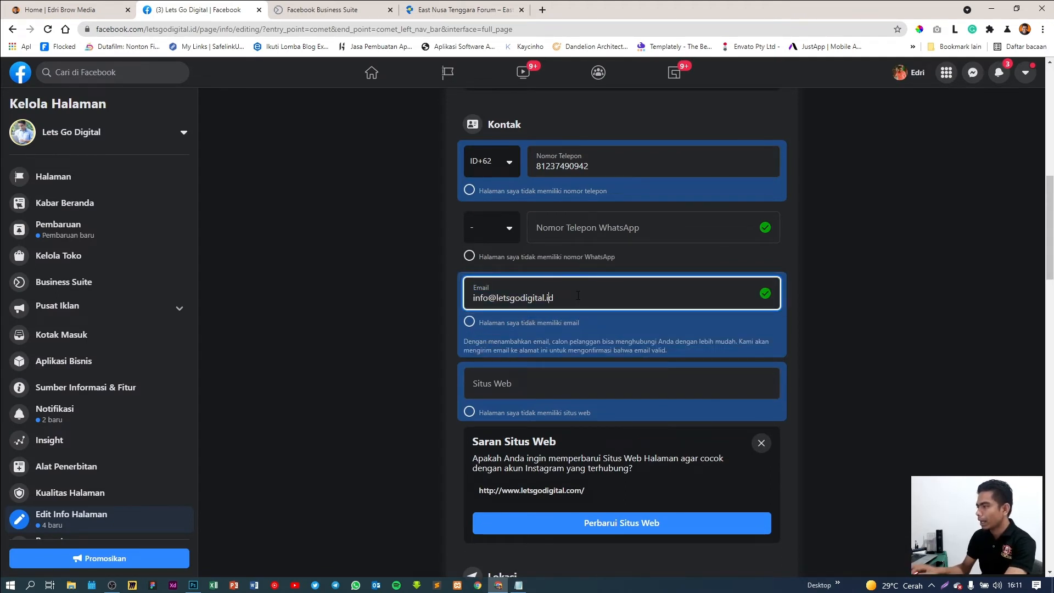
pyautogui.click(414, 337)
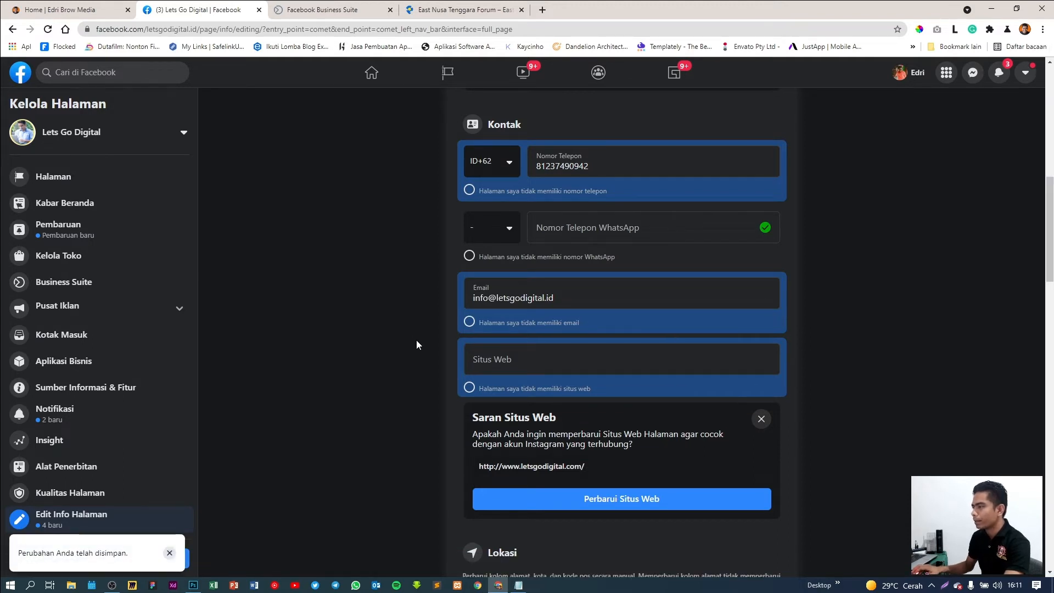
pyautogui.click(507, 356)
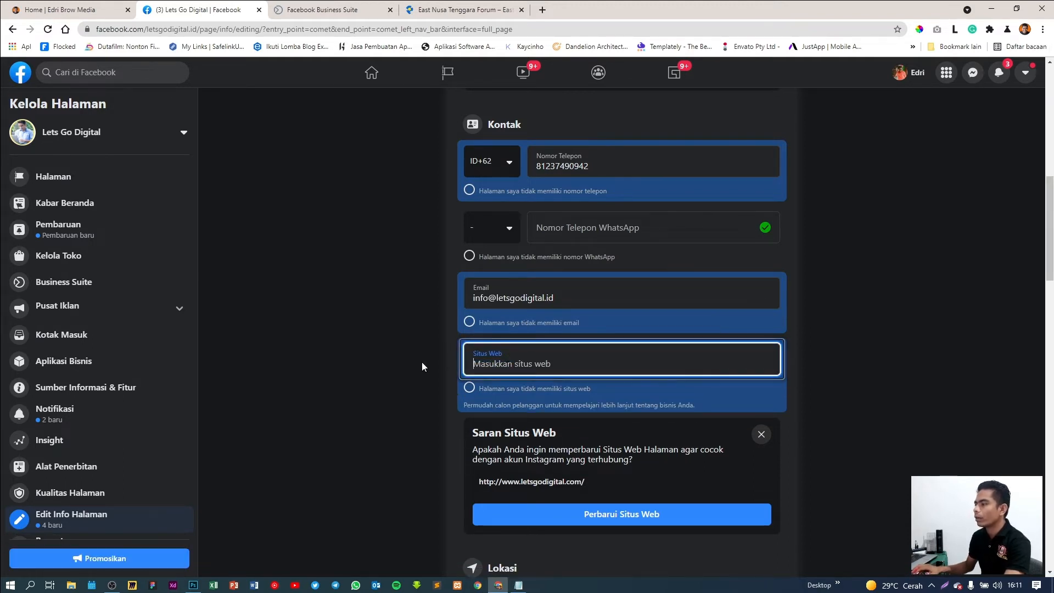
pyautogui.scroll(-1, 392, 363)
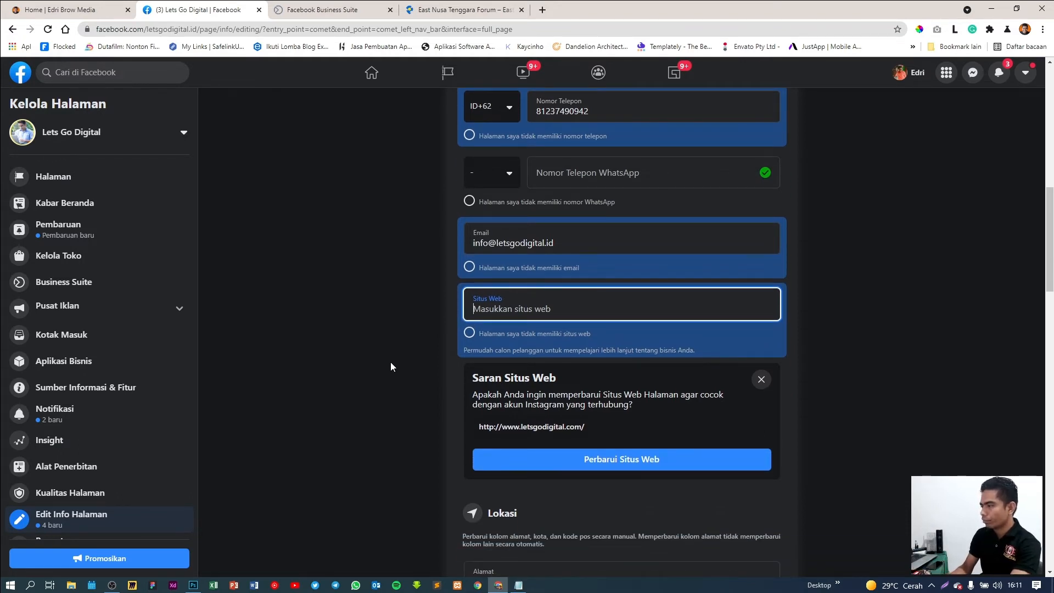
pyautogui.write('htt')
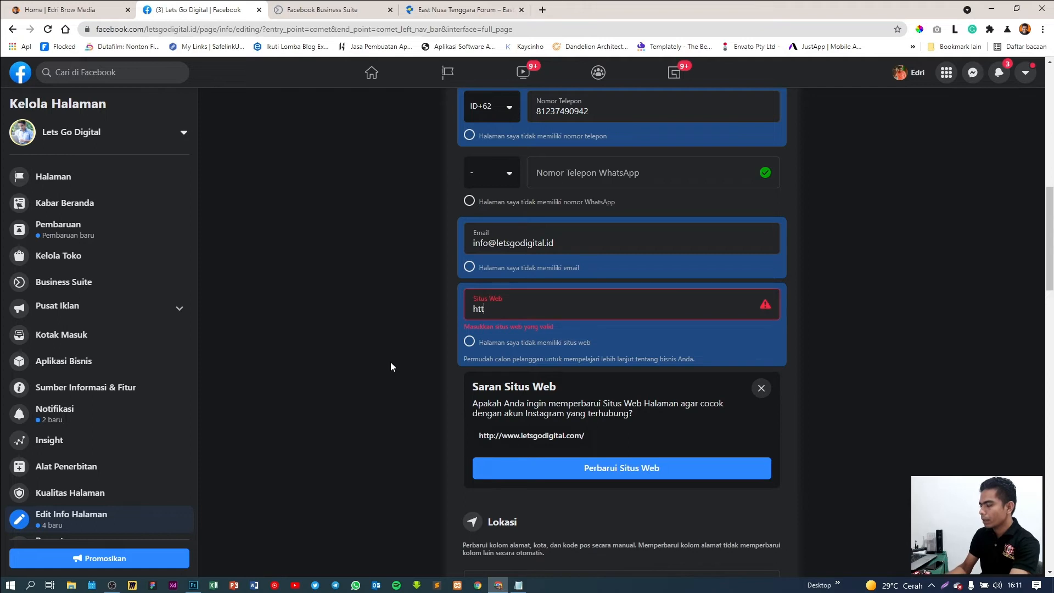
pyautogui.write('ps:/')
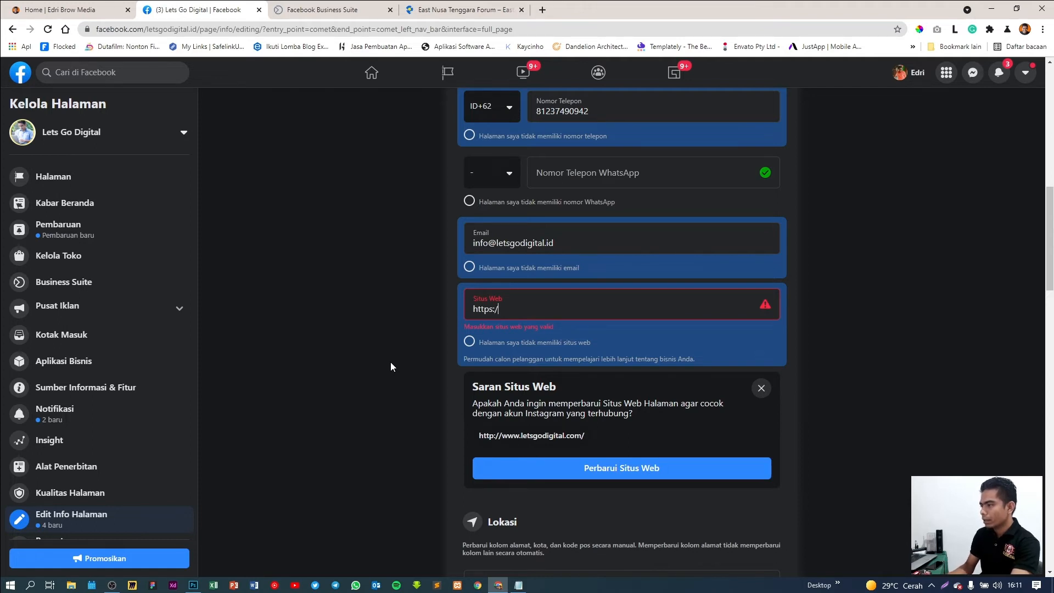
pyautogui.write('/let')
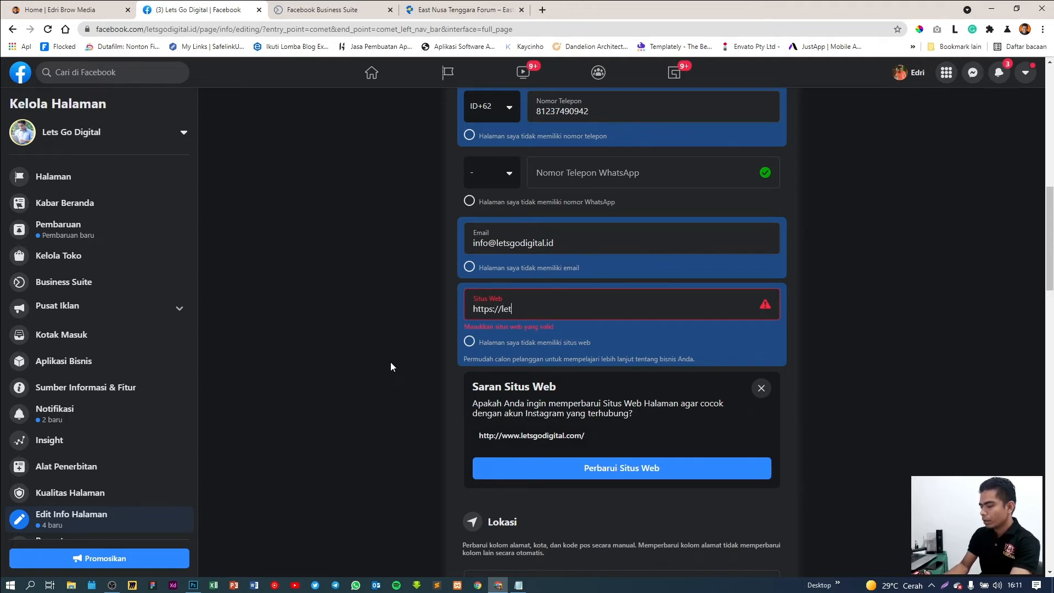
pyautogui.write('sgodig')
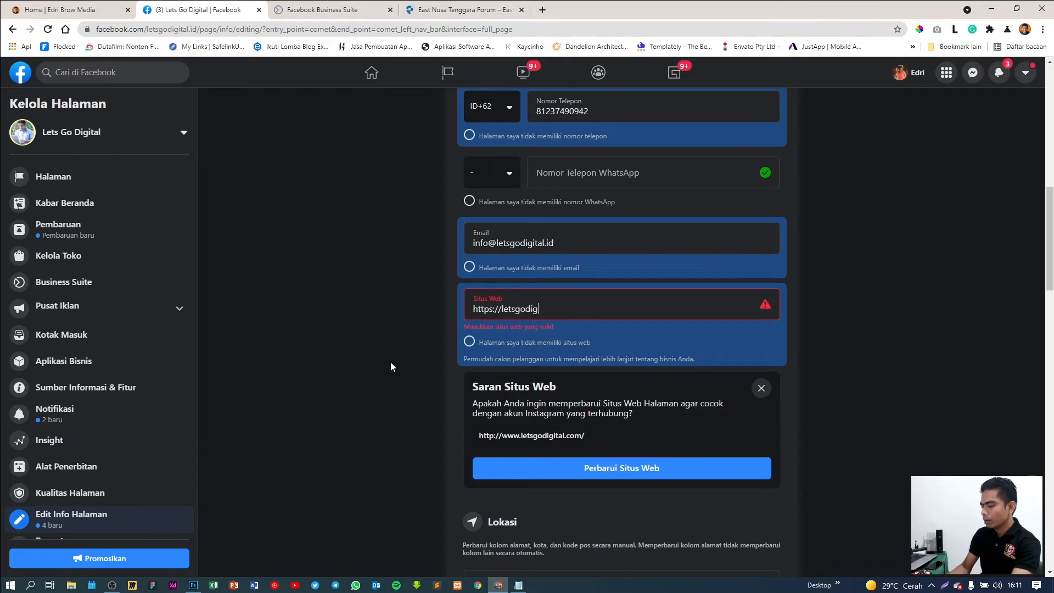
pyautogui.write('ital.')
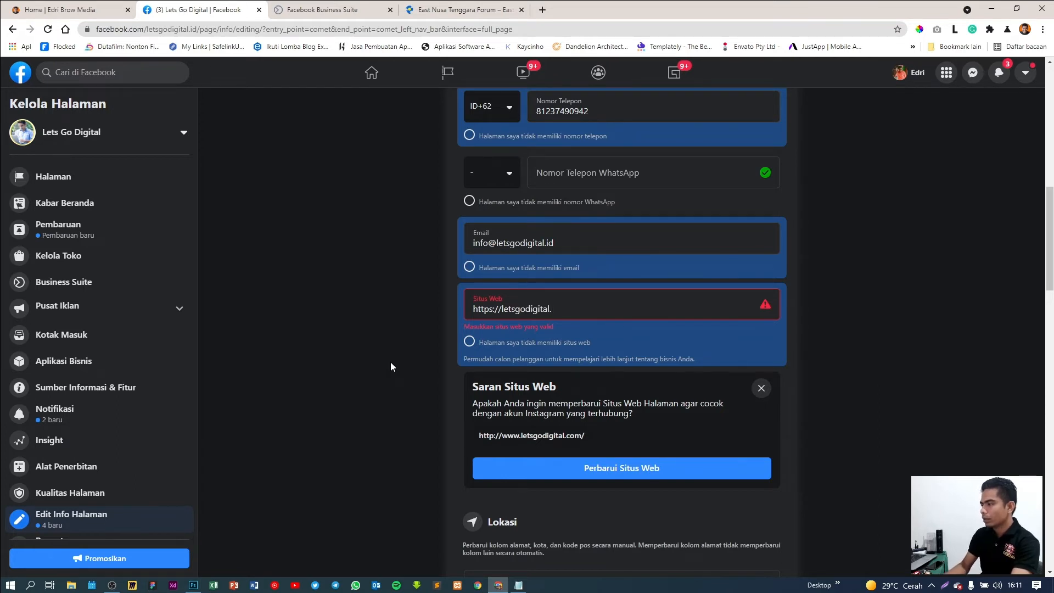
pyautogui.write('id')
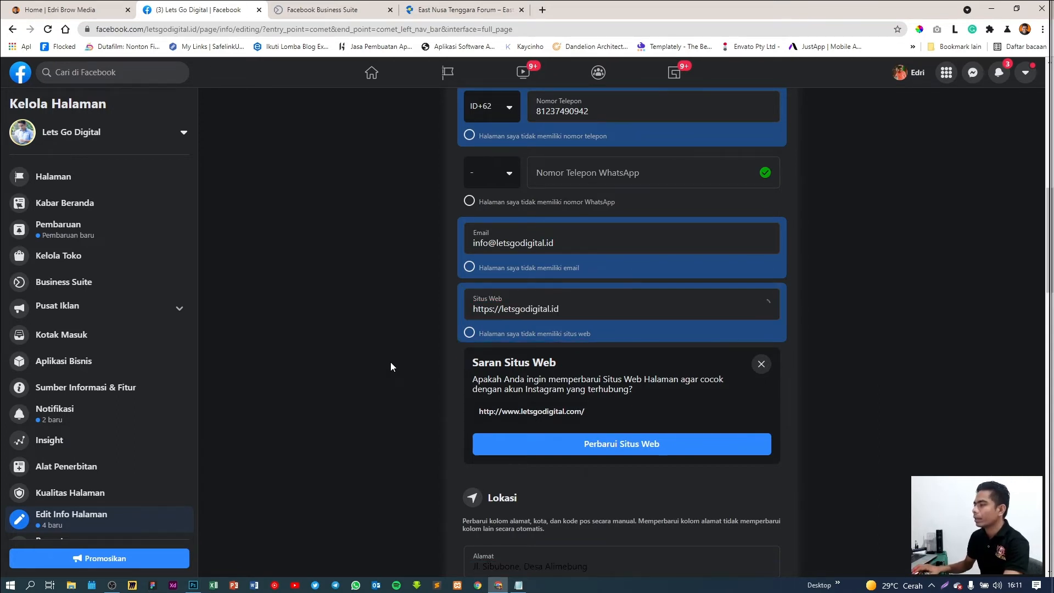
pyautogui.scroll(-6, 848, 384)
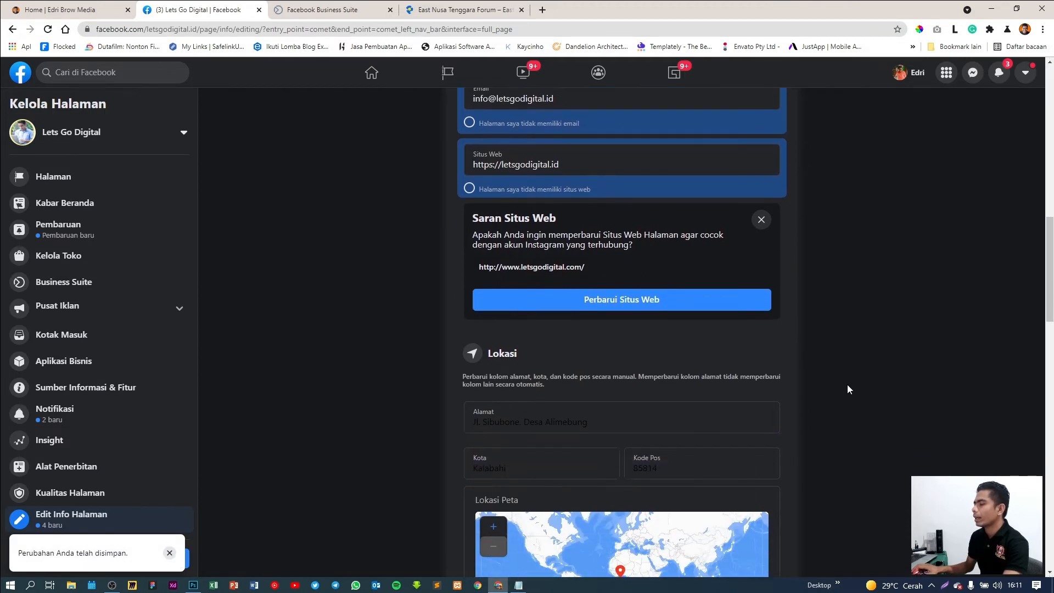
# Replace the Lokasi street address with the matching saved address suggestion
pyautogui.click(536, 240)
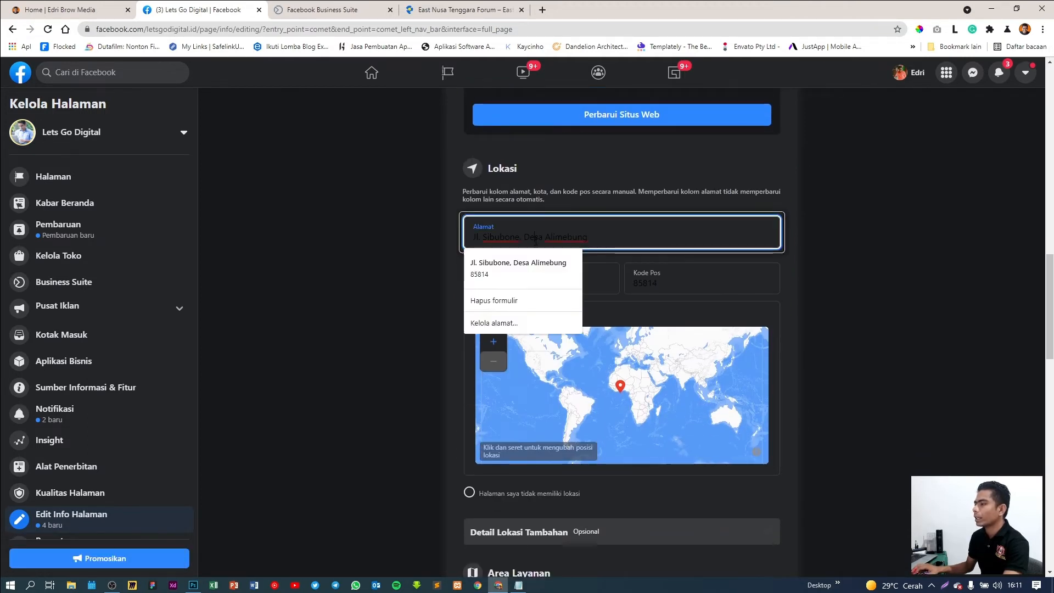
pyautogui.hotkey('ctrl', 'a')
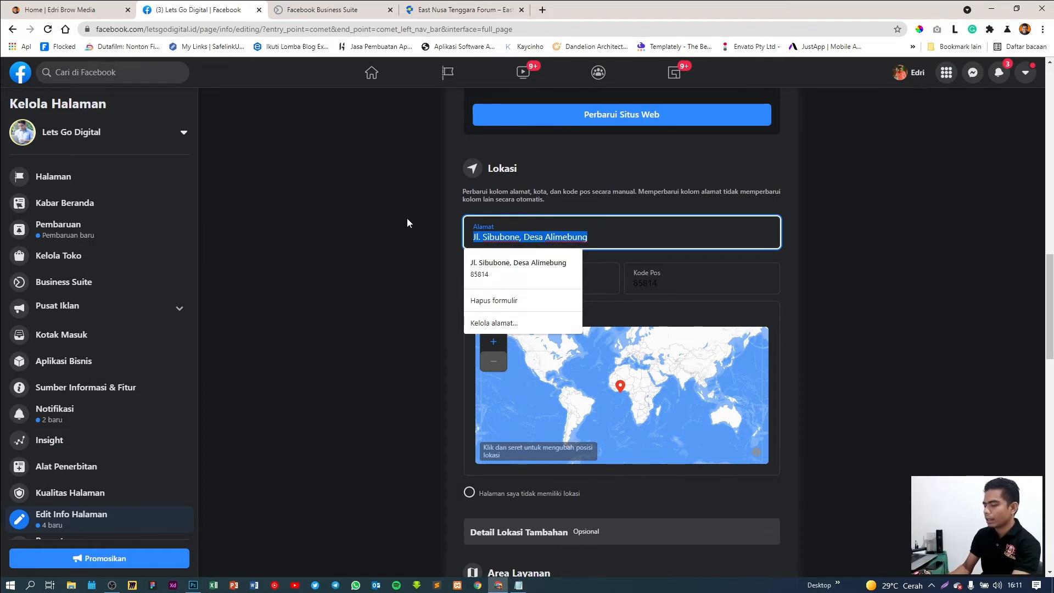
pyautogui.write('Peru')
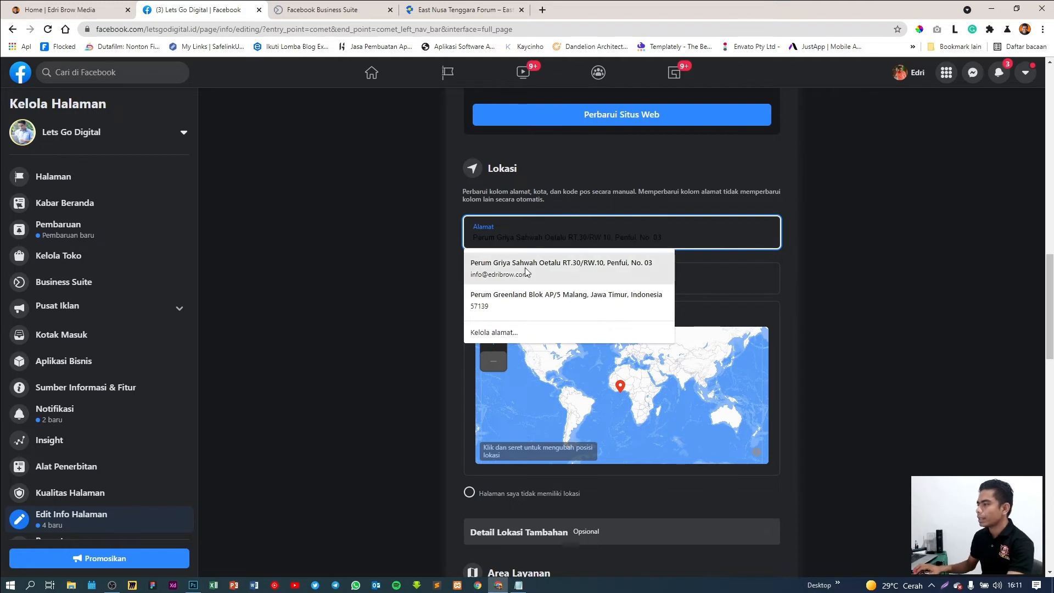
pyautogui.click(526, 269)
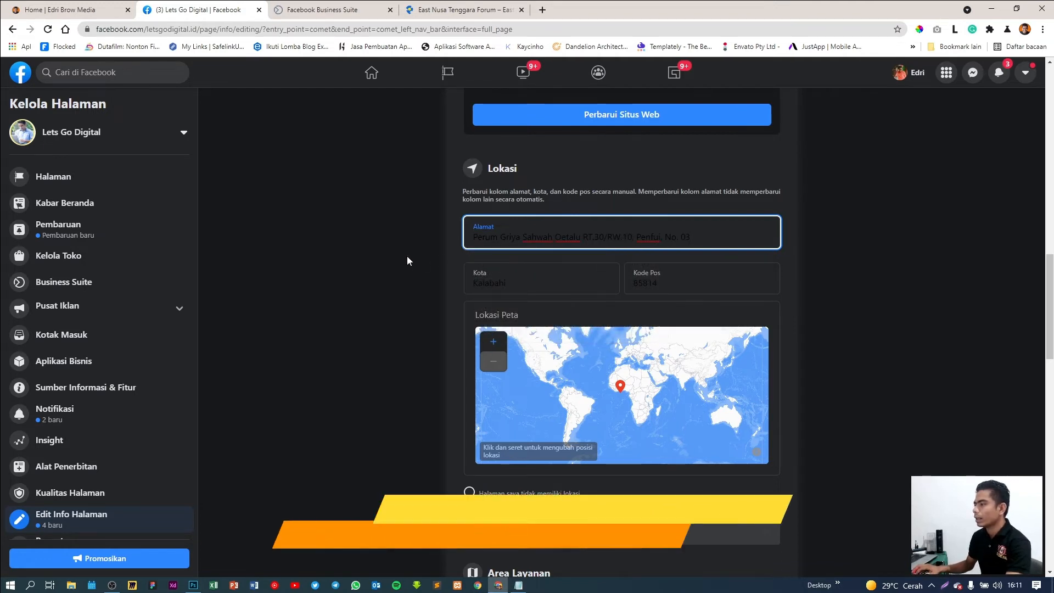
pyautogui.click(407, 256)
# Change the location's city to Kupang and leave the fields so the location saves
pyautogui.click(535, 281)
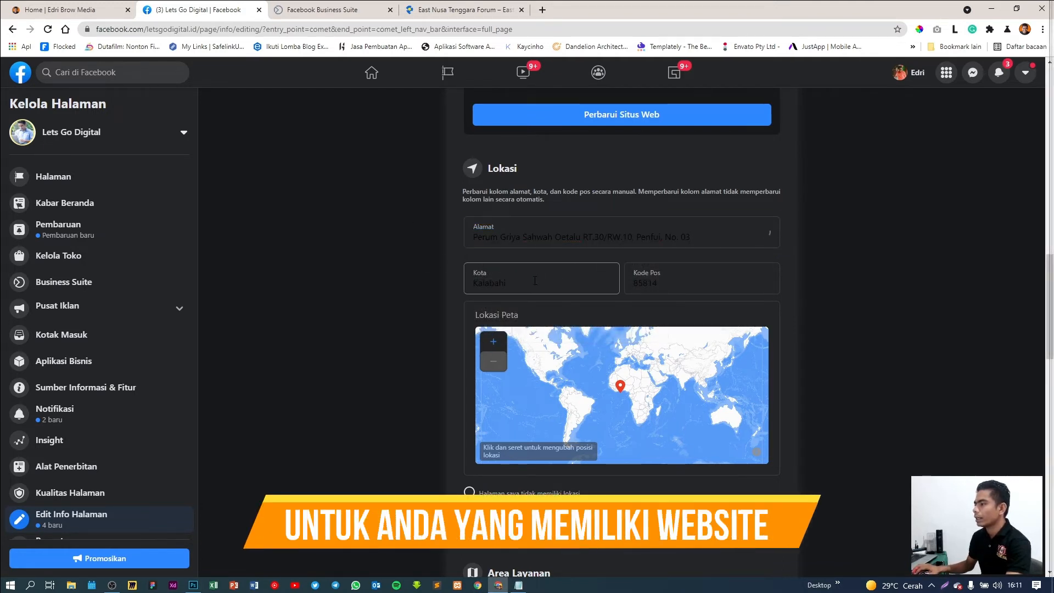
pyautogui.write('Kupang')
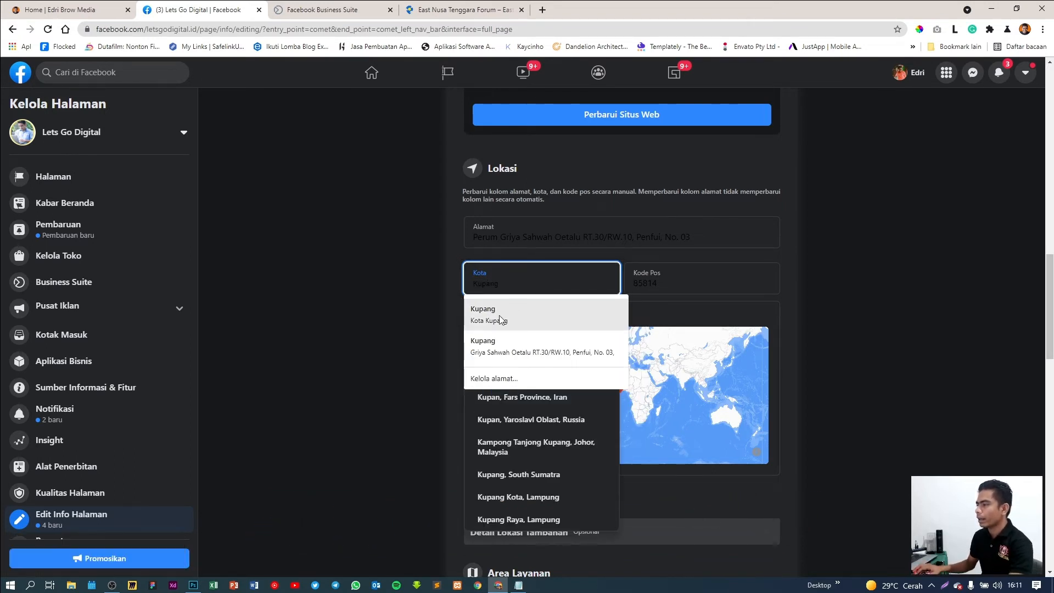
pyautogui.click(501, 346)
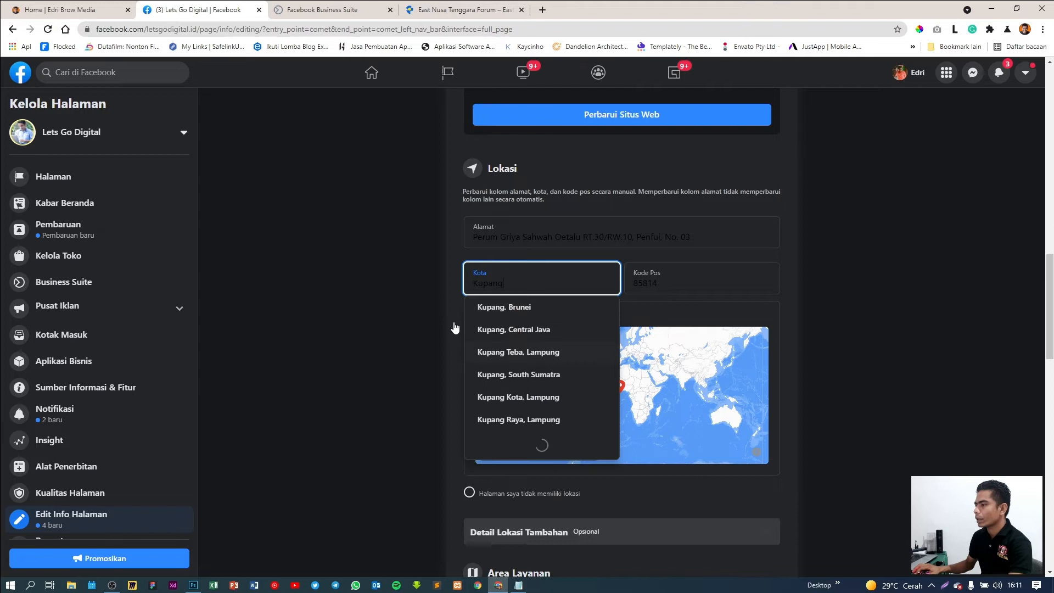
pyautogui.click(366, 291)
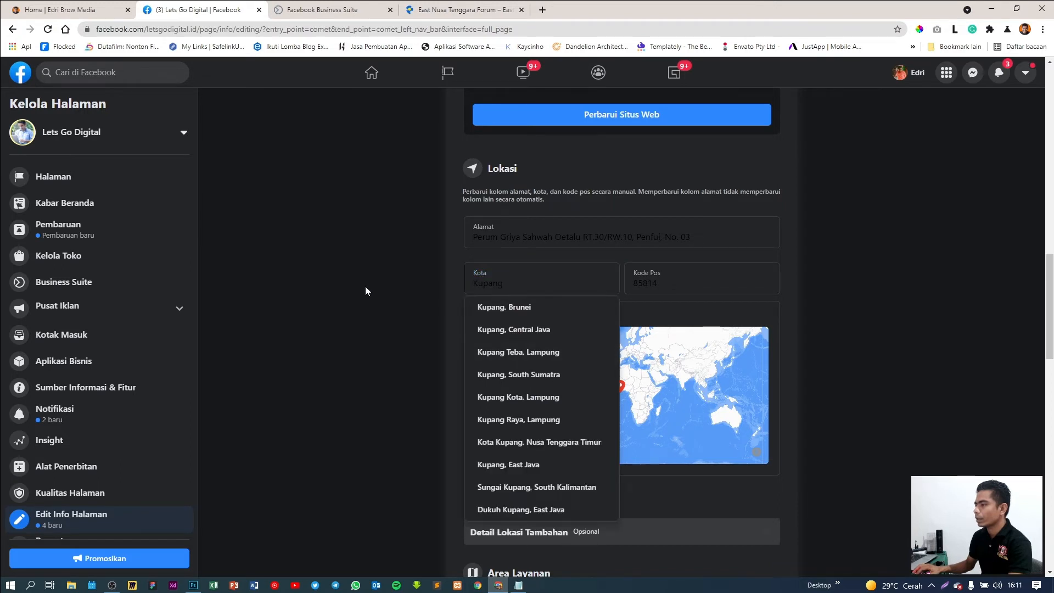
pyautogui.click(684, 282)
pyautogui.click(901, 278)
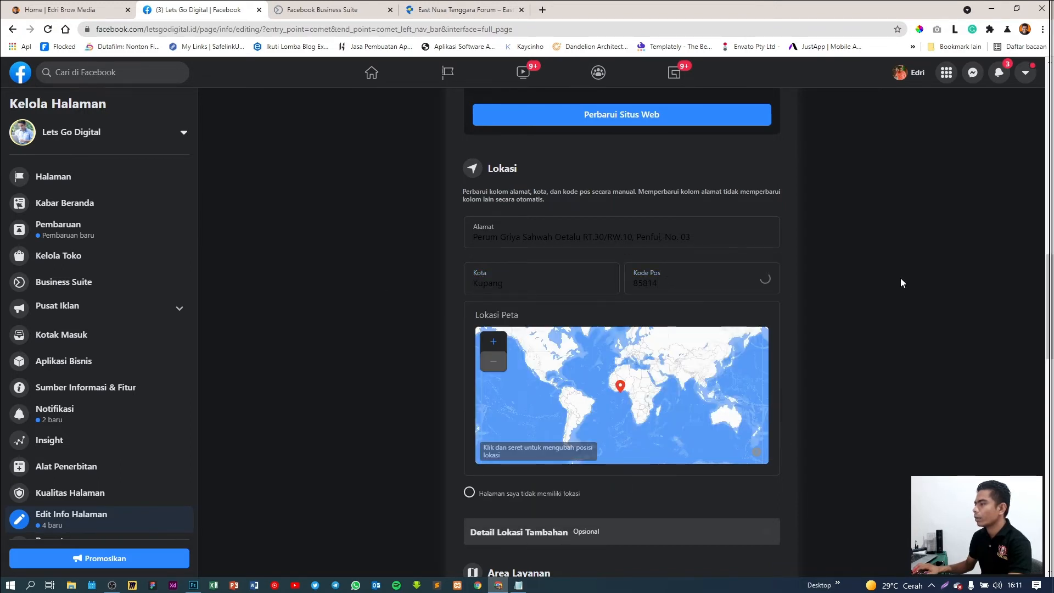
pyautogui.click(563, 229)
pyautogui.click(950, 261)
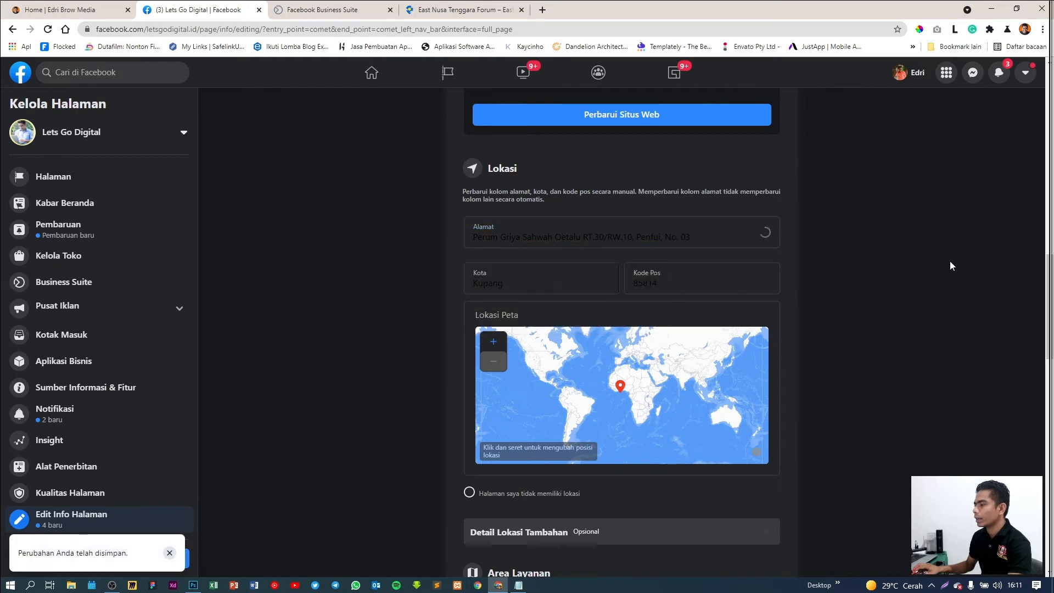
pyautogui.scroll(-5, 883, 308)
pyautogui.scroll(-2, 883, 308)
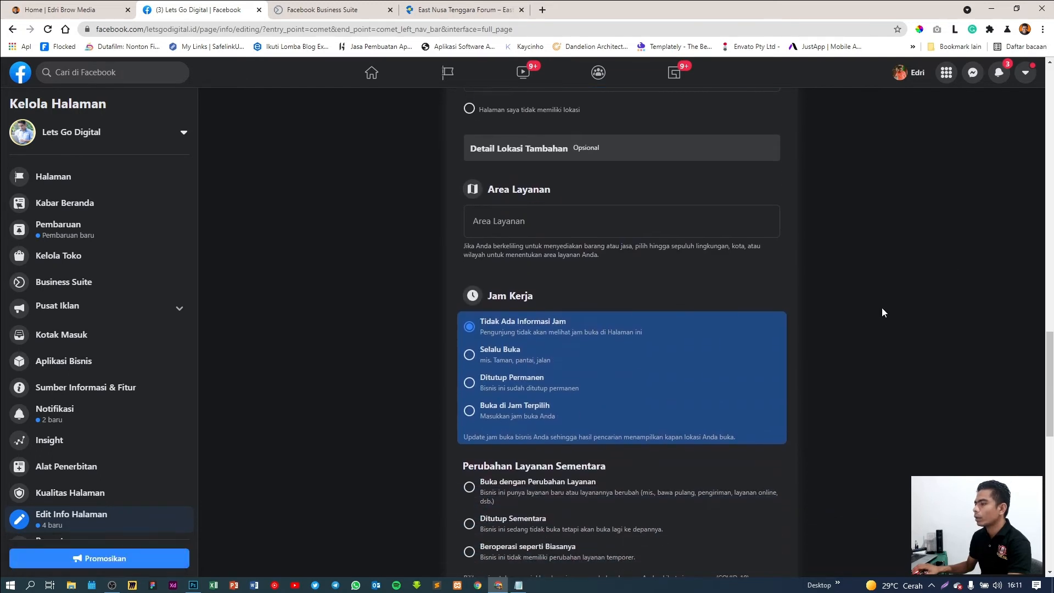
pyautogui.click(493, 225)
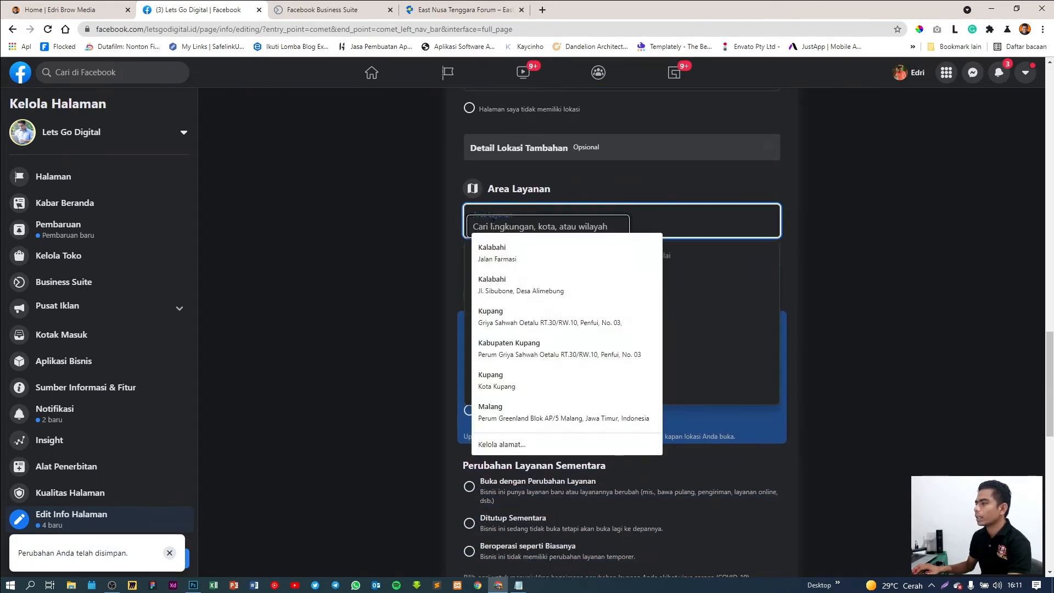
pyautogui.click(385, 217)
pyautogui.click(517, 226)
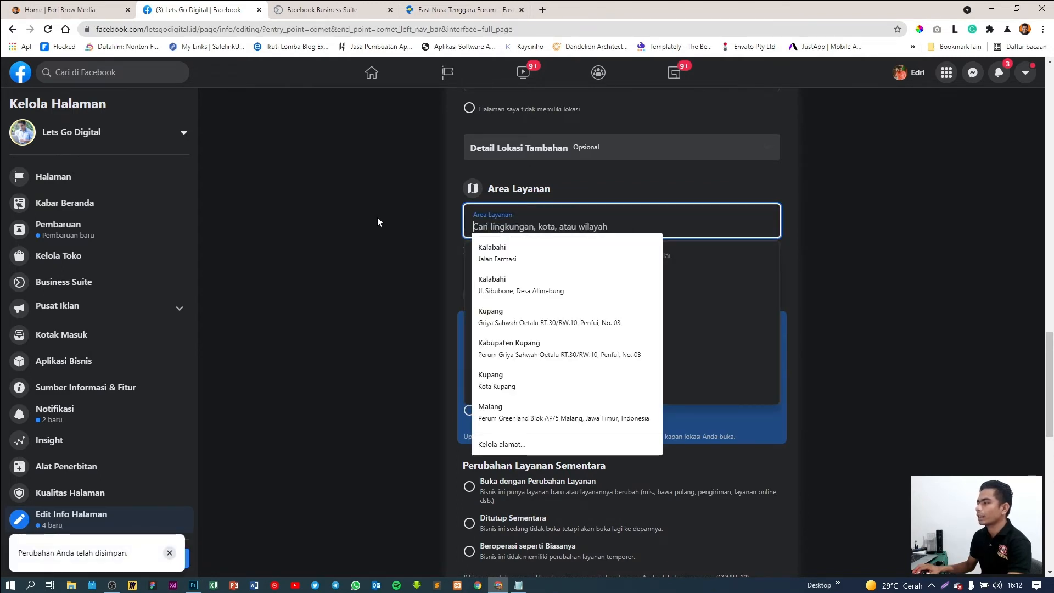
pyautogui.write('Ind')
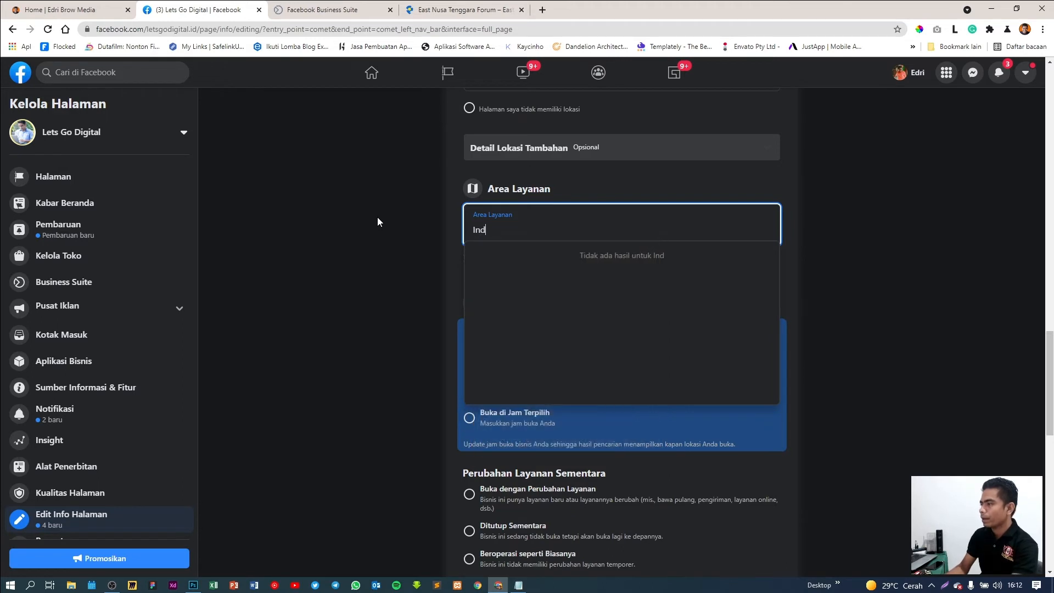
pyautogui.write('o')
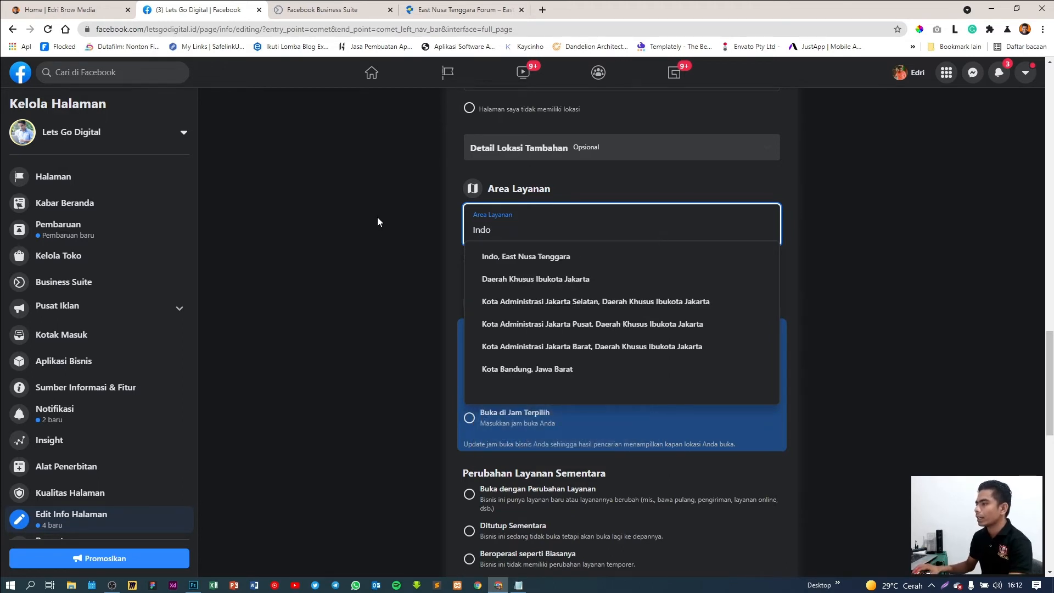
pyautogui.press('BackSpace')
pyautogui.press('BackSpace')
pyautogui.press('BackSpace')
pyautogui.press('BackSpace')
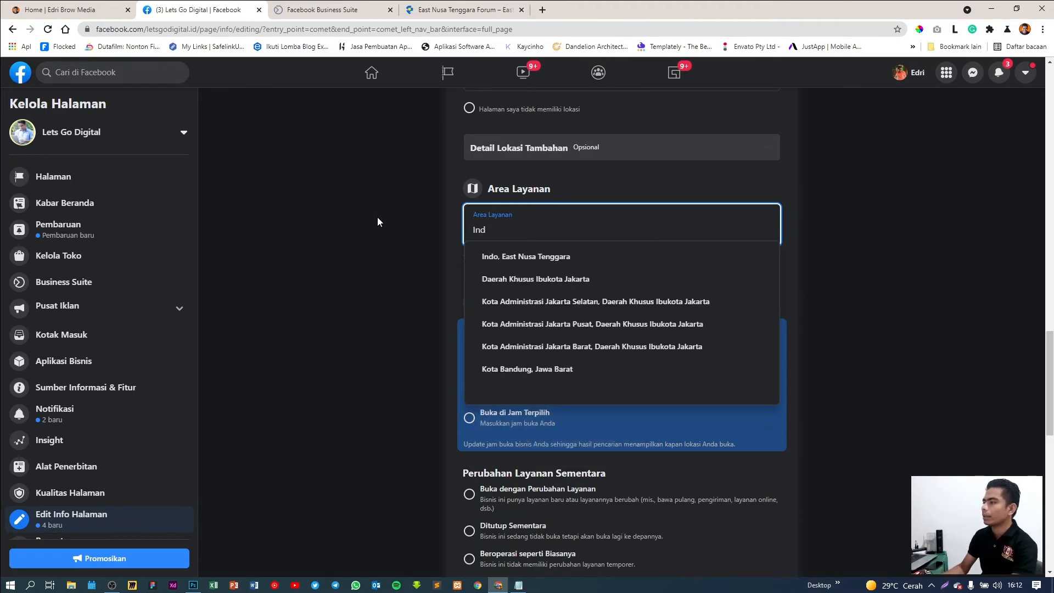
pyautogui.write('N')
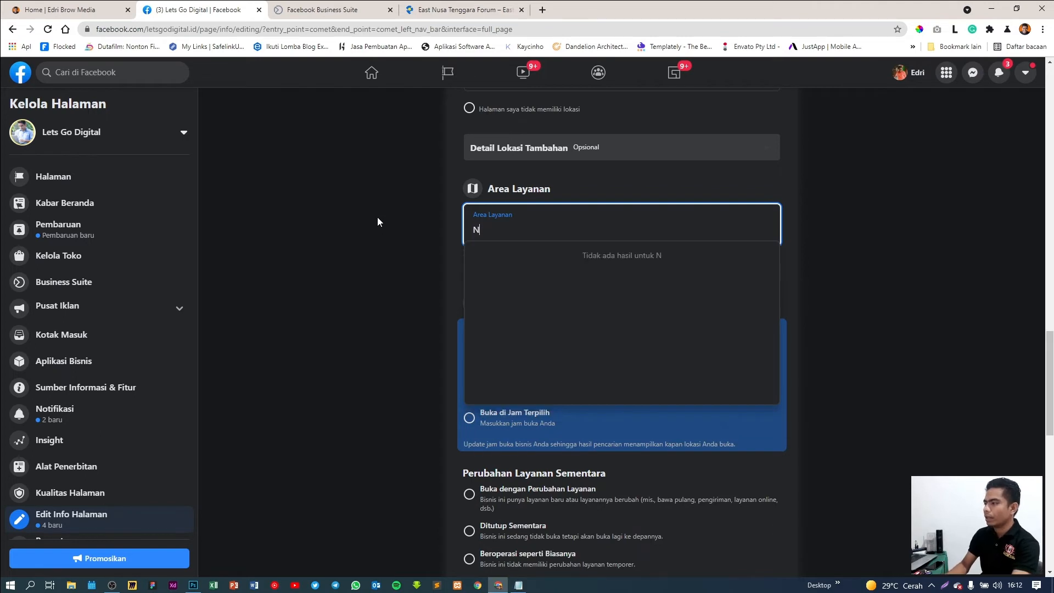
pyautogui.write('usa Tengga')
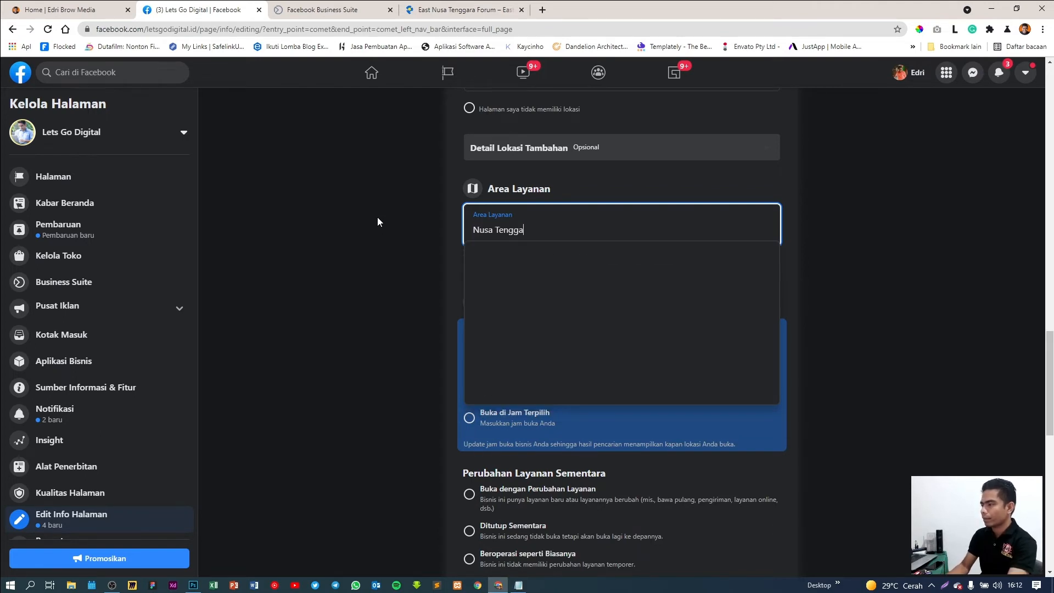
pyautogui.write('ra tim')
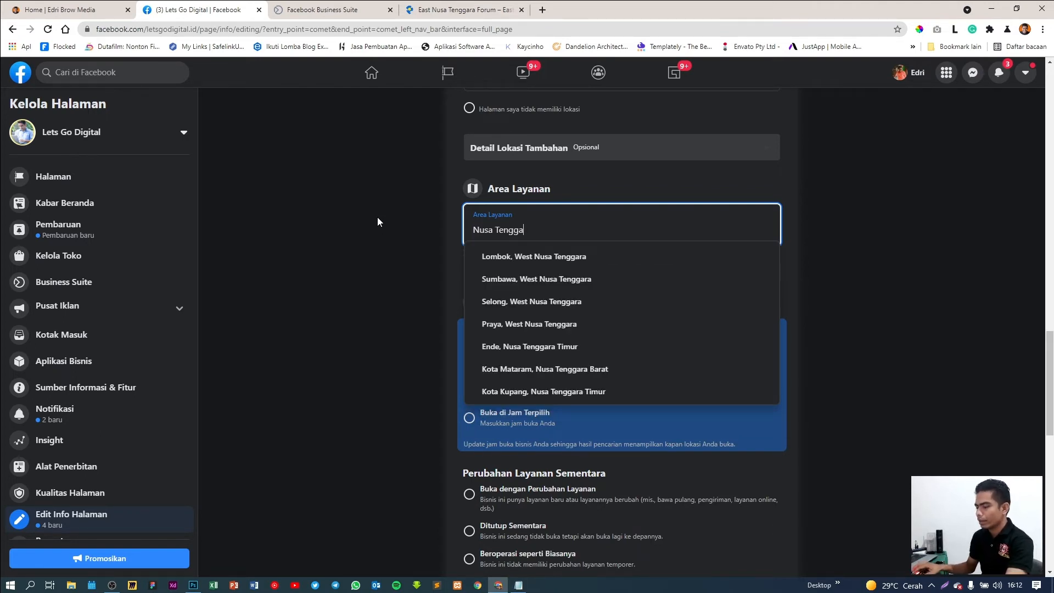
pyautogui.write('ur')
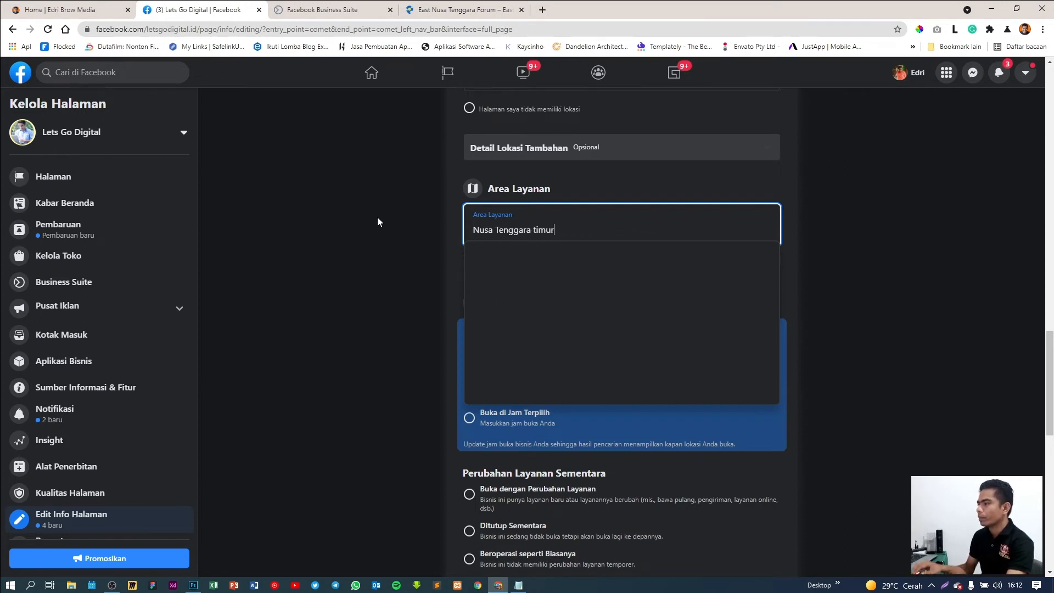
pyautogui.scroll(-1, 564, 368)
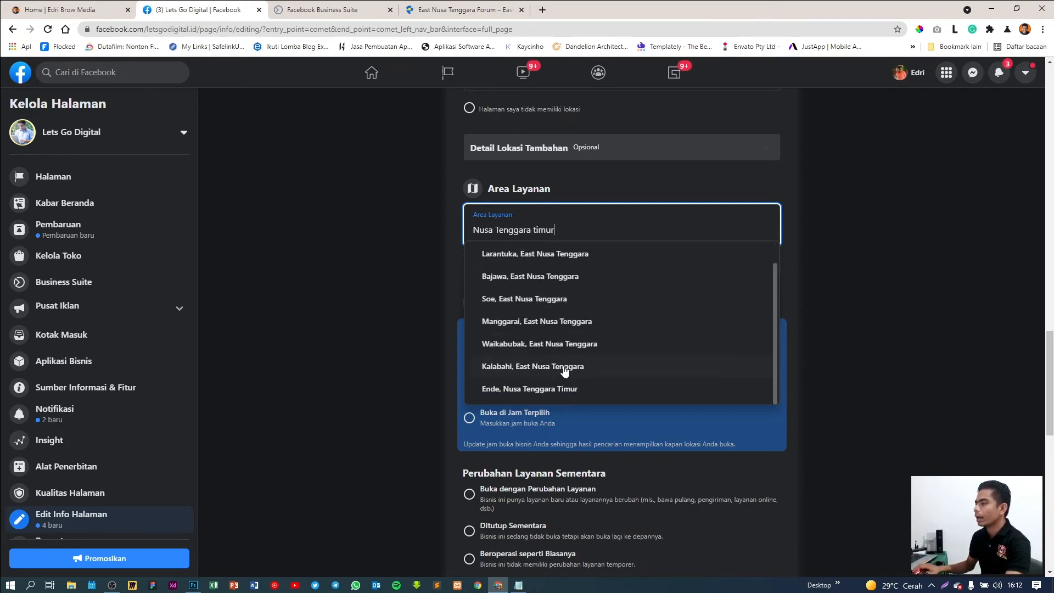
pyautogui.scroll(2, 330, 272)
pyautogui.click(355, 270)
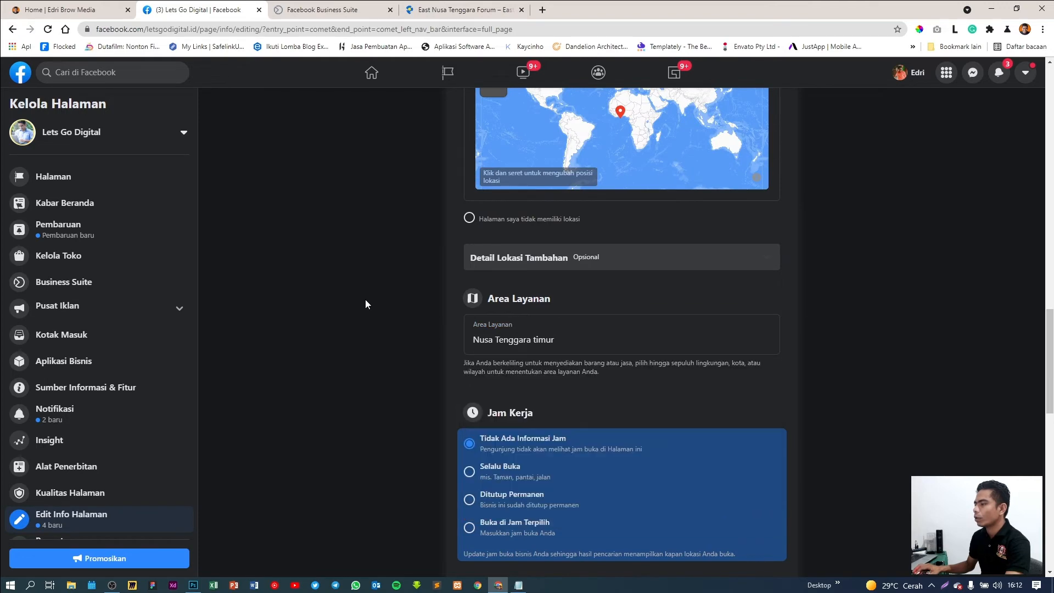
pyautogui.click(572, 341)
pyautogui.press('BackSpace')
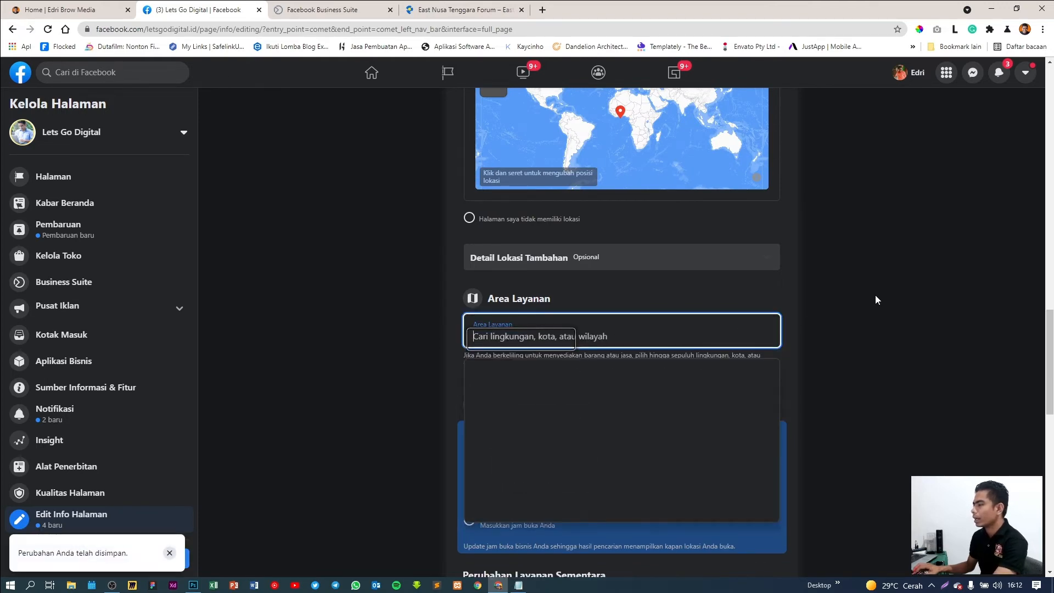
pyautogui.click(875, 295)
pyautogui.scroll(-4, 859, 298)
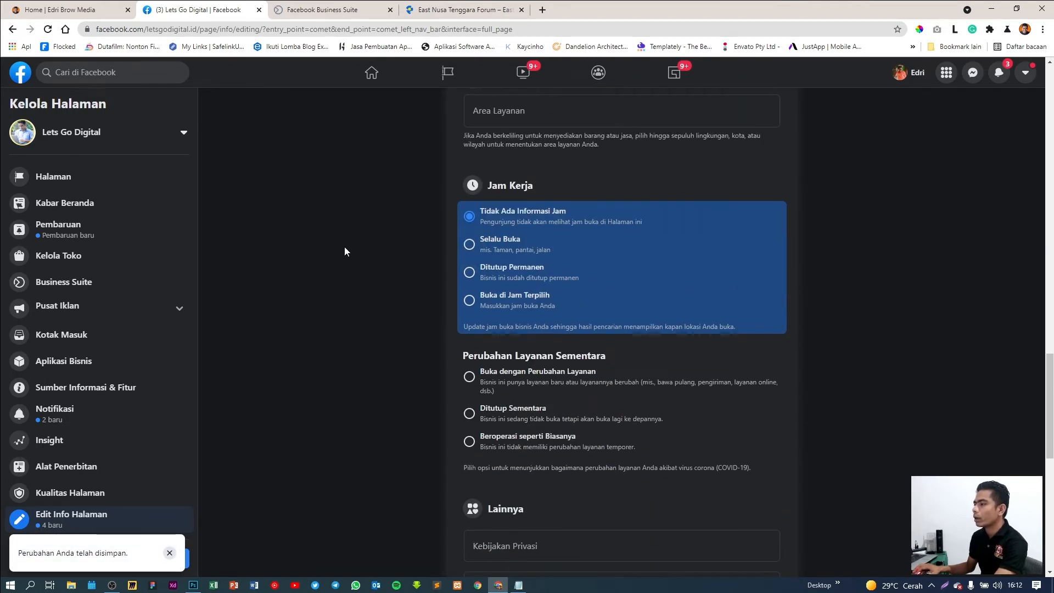
# Set Jam Kerja to Selalu Buka after briefly trying Buka di Jam Terpilih
pyautogui.click(469, 245)
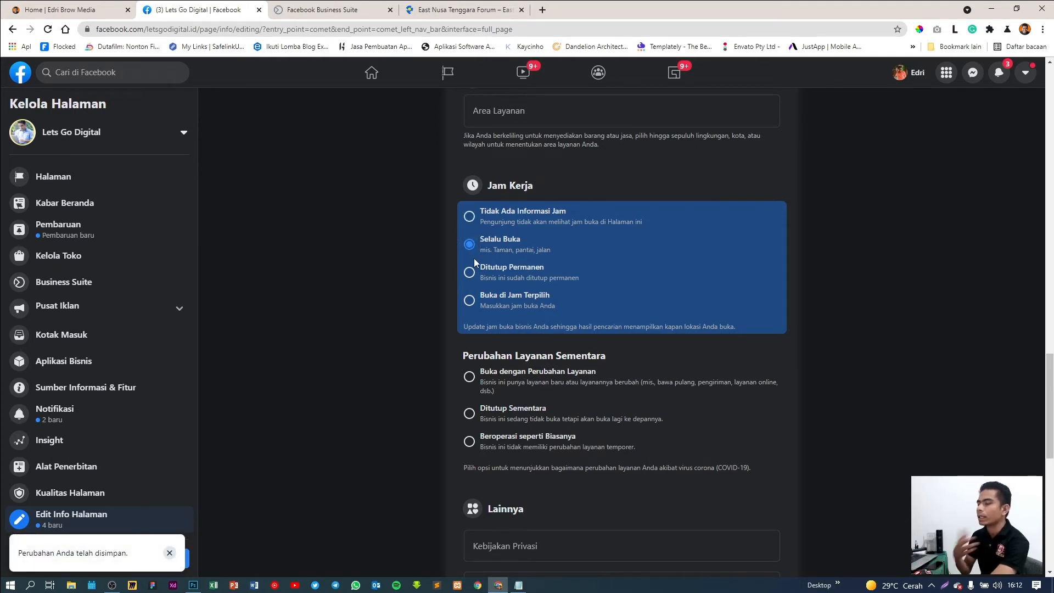
pyautogui.click(474, 302)
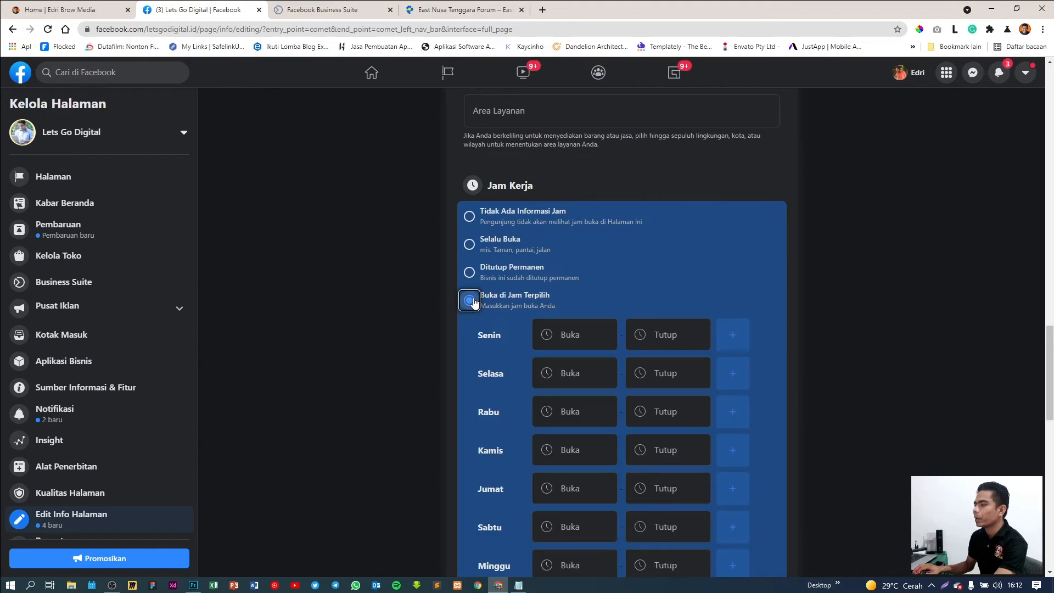
pyautogui.scroll(-2, 370, 272)
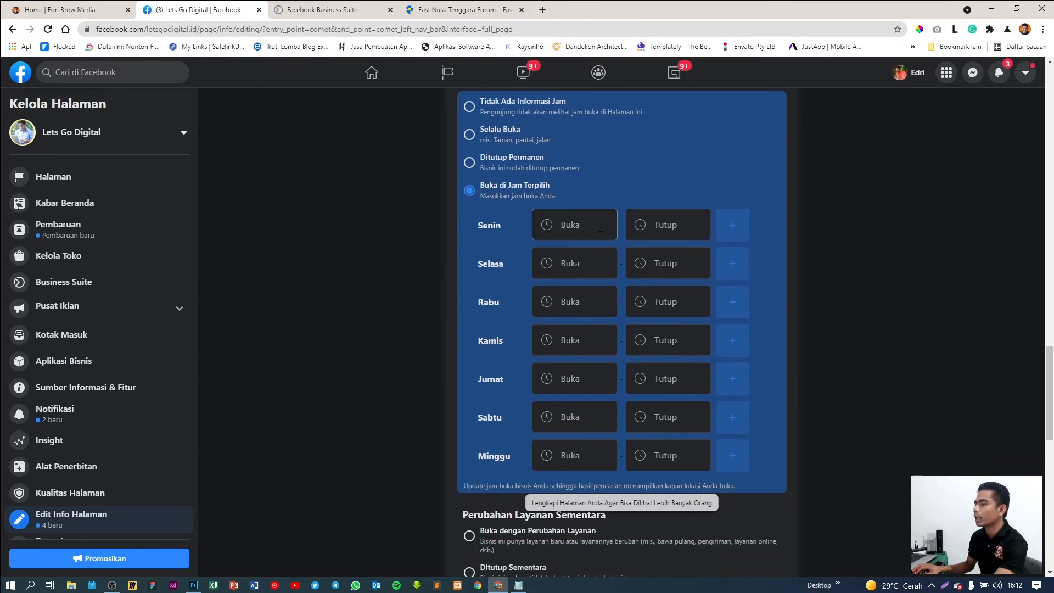
pyautogui.click(600, 227)
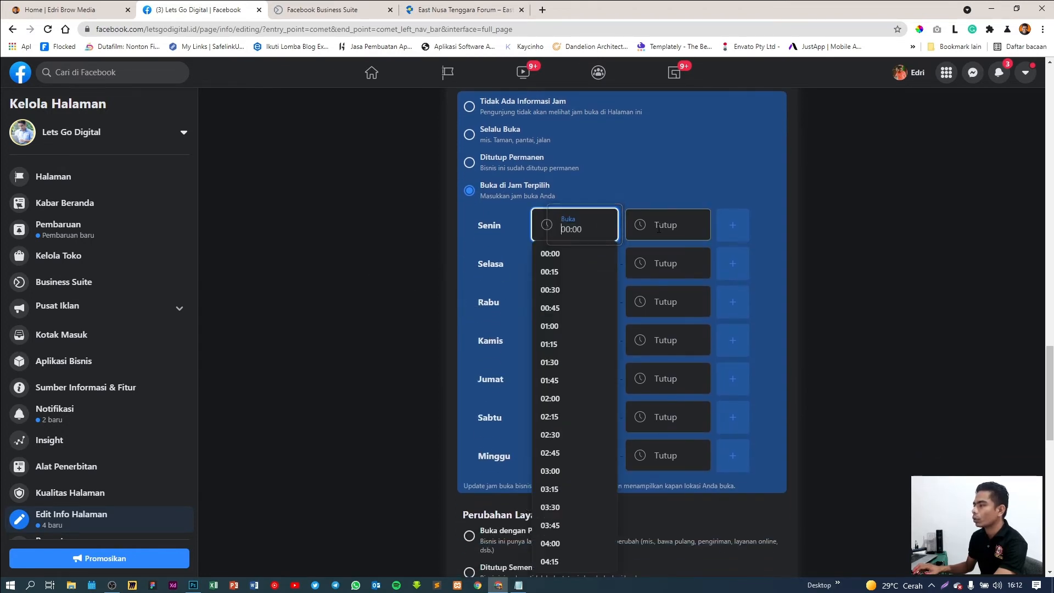
pyautogui.press('Tab')
pyautogui.press('Tab')
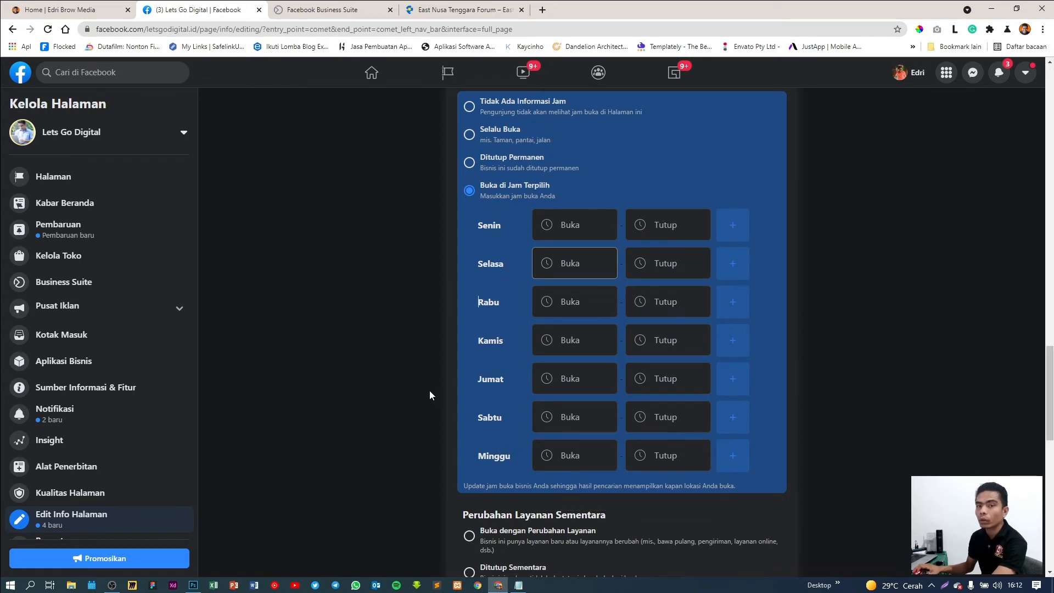
pyautogui.scroll(2, 430, 390)
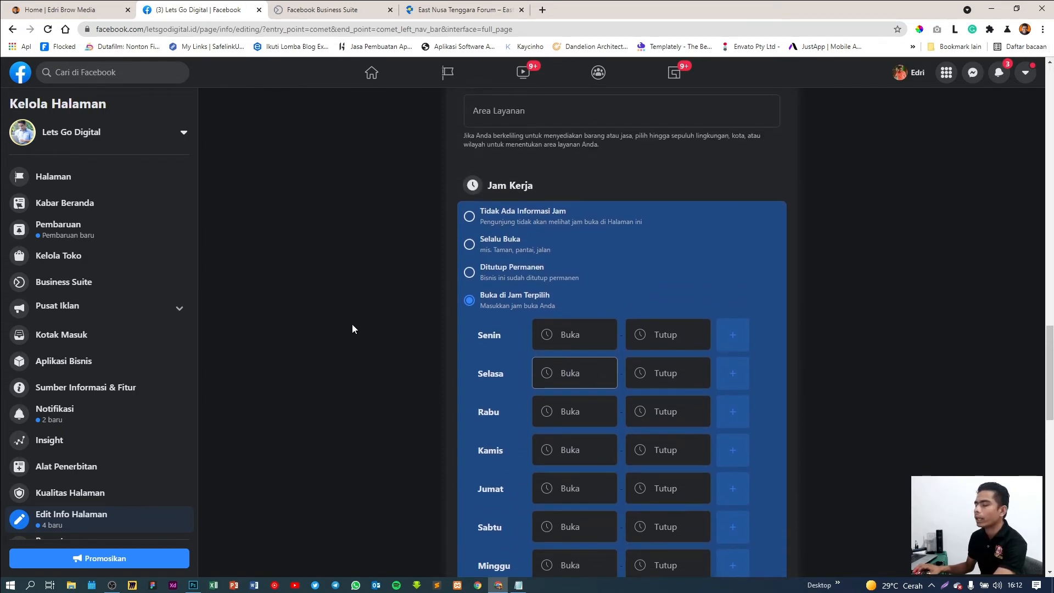
pyautogui.click(465, 245)
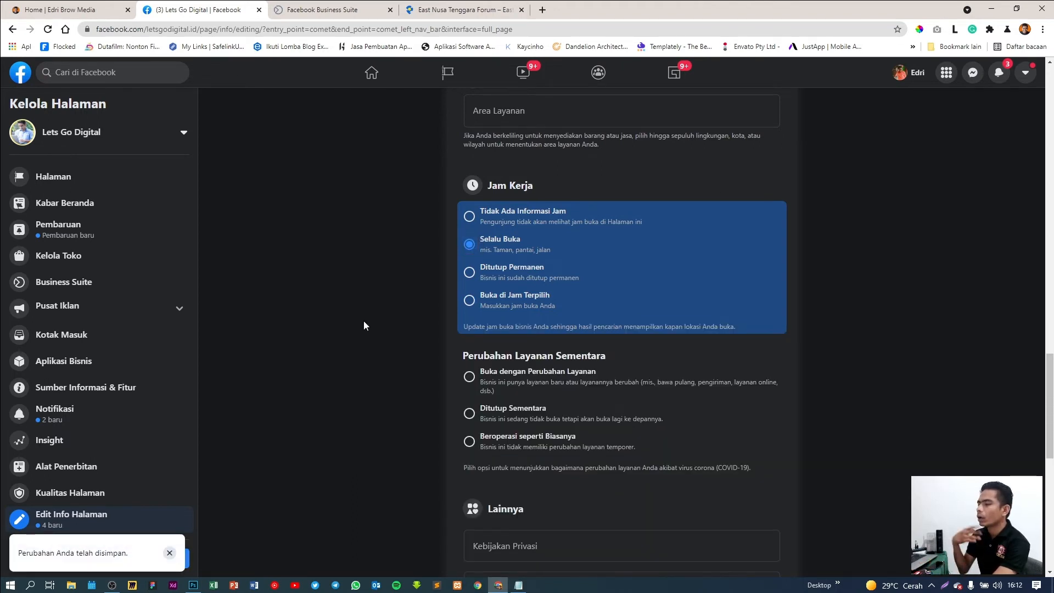
pyautogui.scroll(-2, 364, 322)
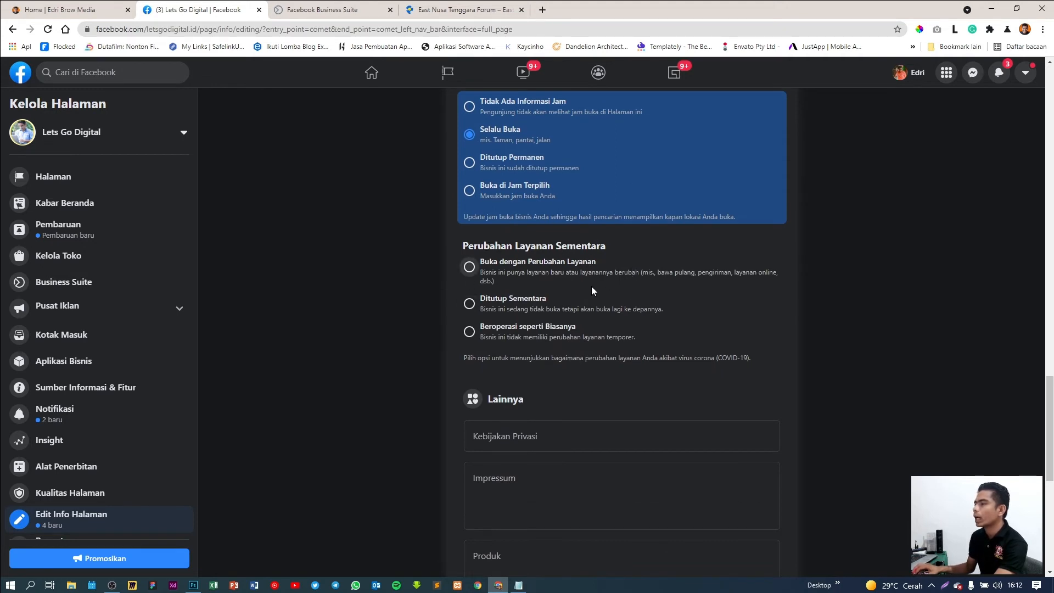
# Choose Beroperasi seperti Biasanya under Perubahan Layanan Sementara for the COVID-19 status
pyautogui.scroll(-1, 409, 301)
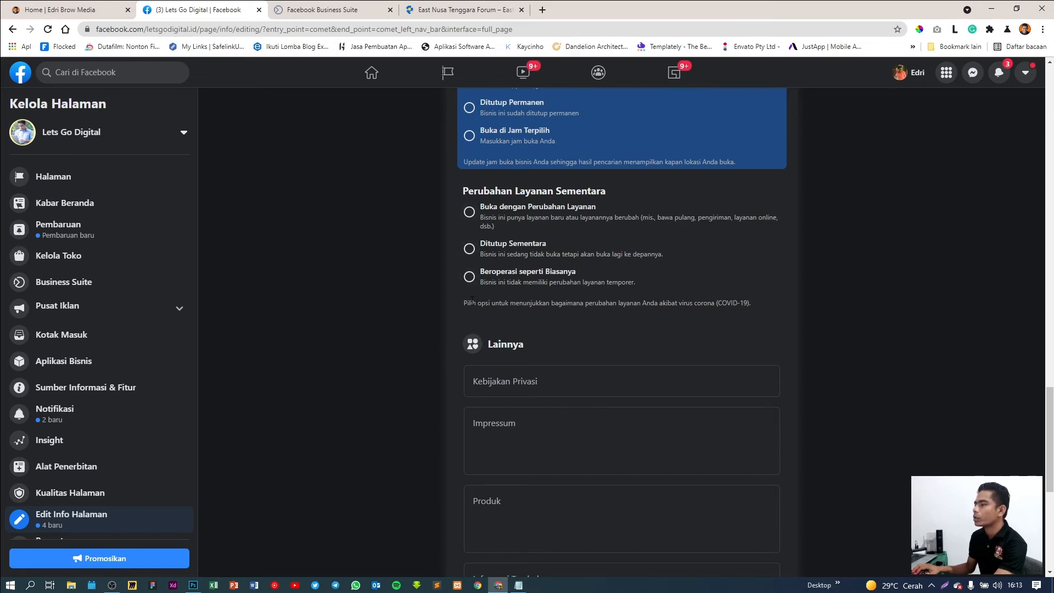
pyautogui.moveTo(471, 299); pyautogui.dragTo(766, 298)
pyautogui.click(761, 303)
pyautogui.click(471, 278)
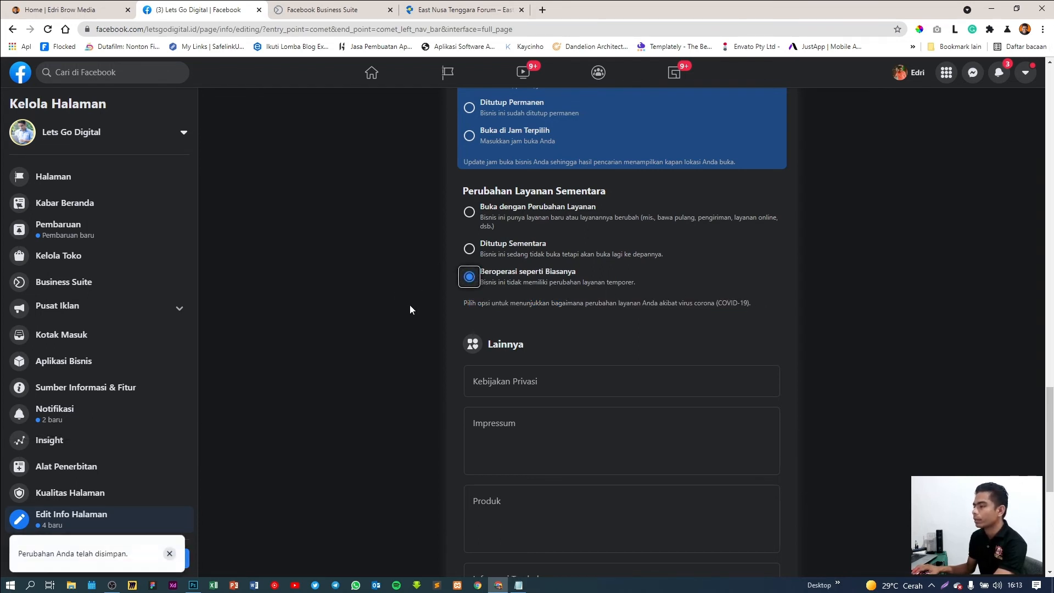
pyautogui.scroll(-4, 410, 305)
pyautogui.click(503, 155)
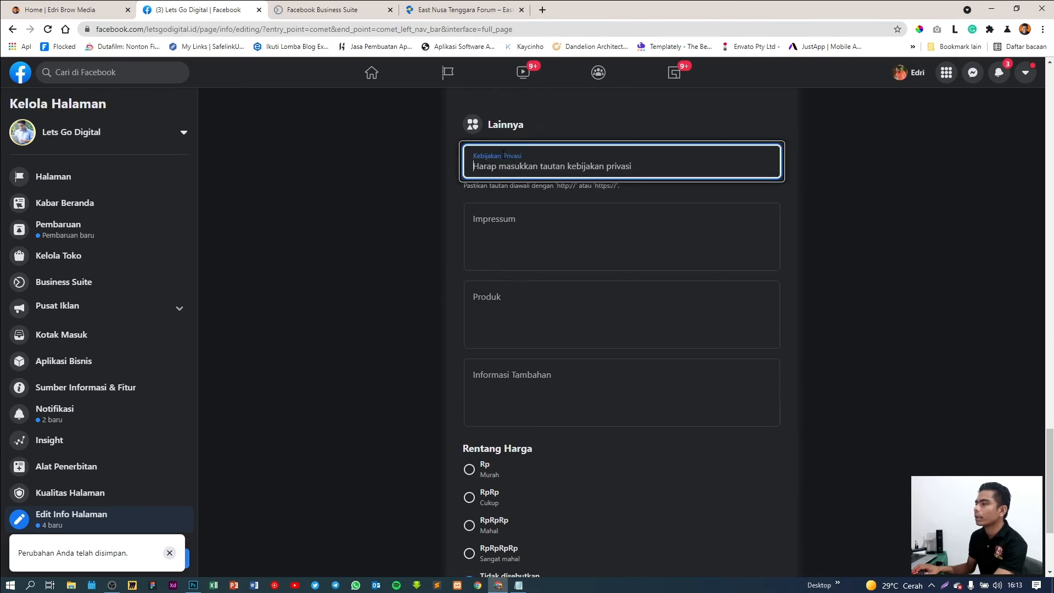
pyautogui.click(496, 228)
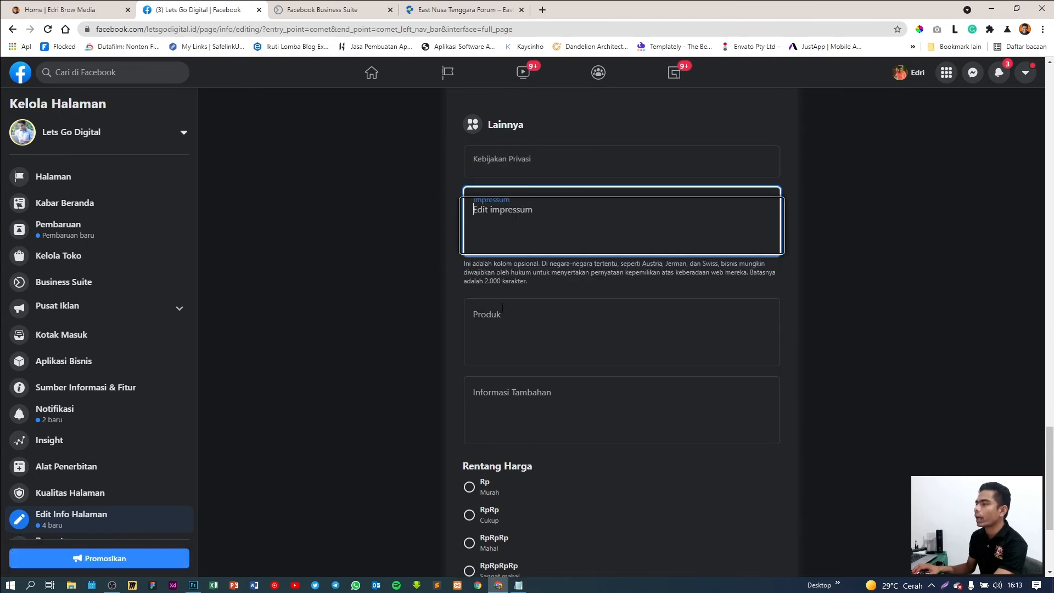
pyautogui.click(498, 319)
pyautogui.click(502, 392)
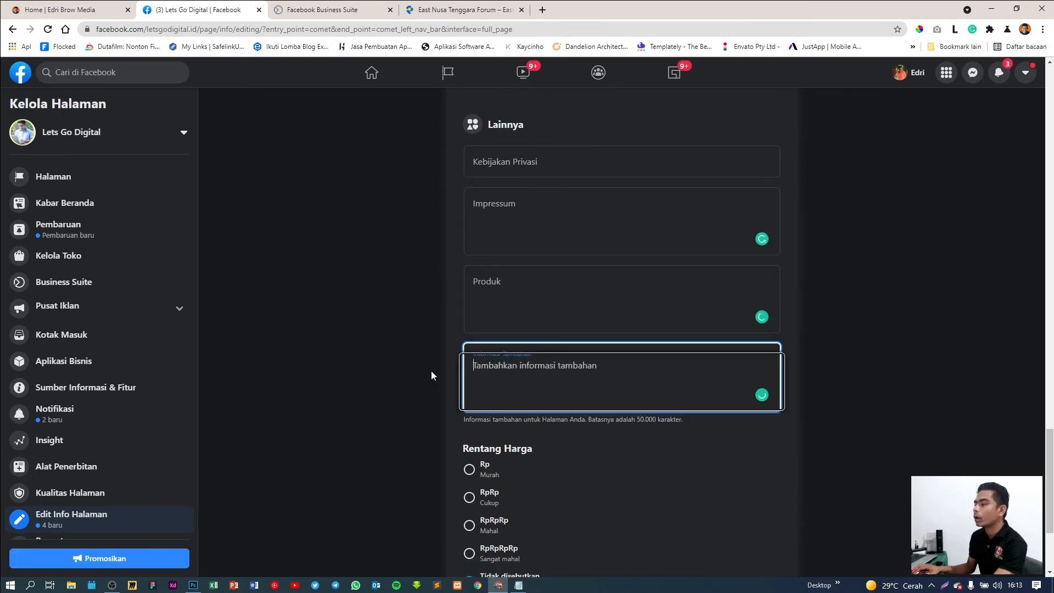
pyautogui.click(423, 368)
pyautogui.scroll(1, 390, 350)
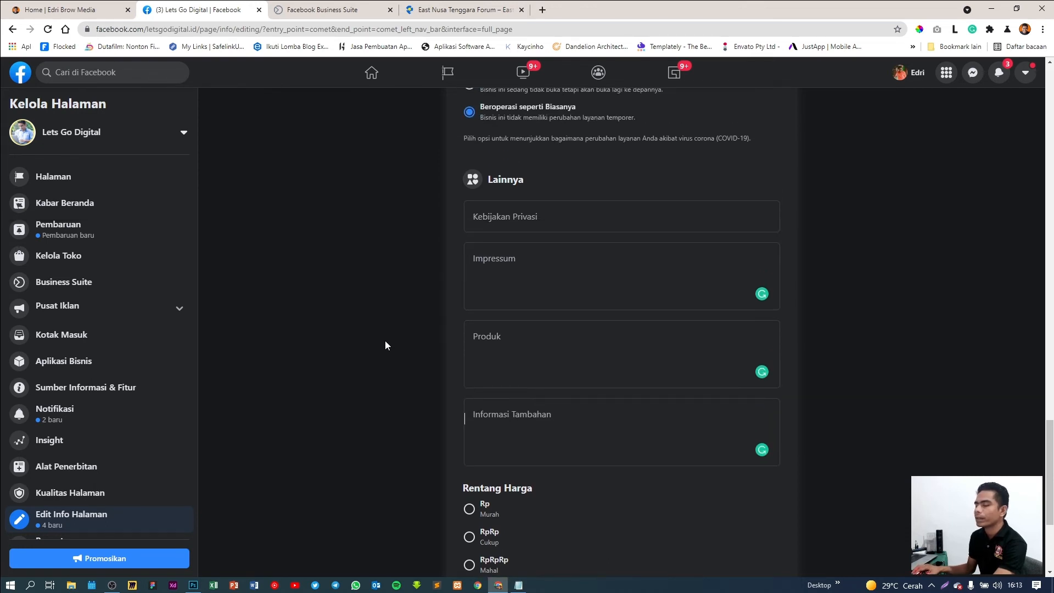
pyautogui.scroll(-1, 385, 342)
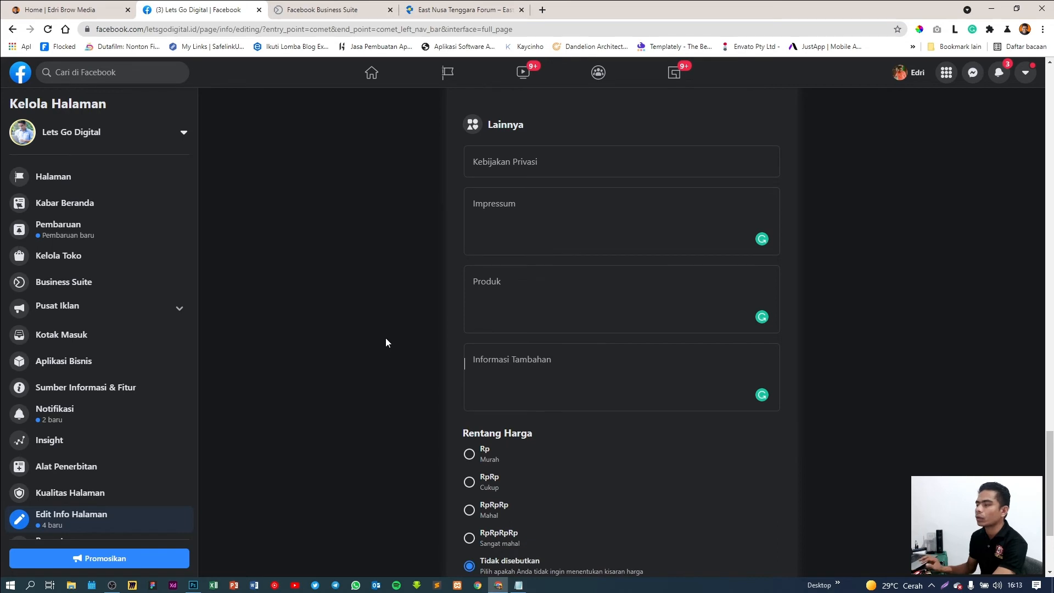
pyautogui.scroll(-3, 385, 342)
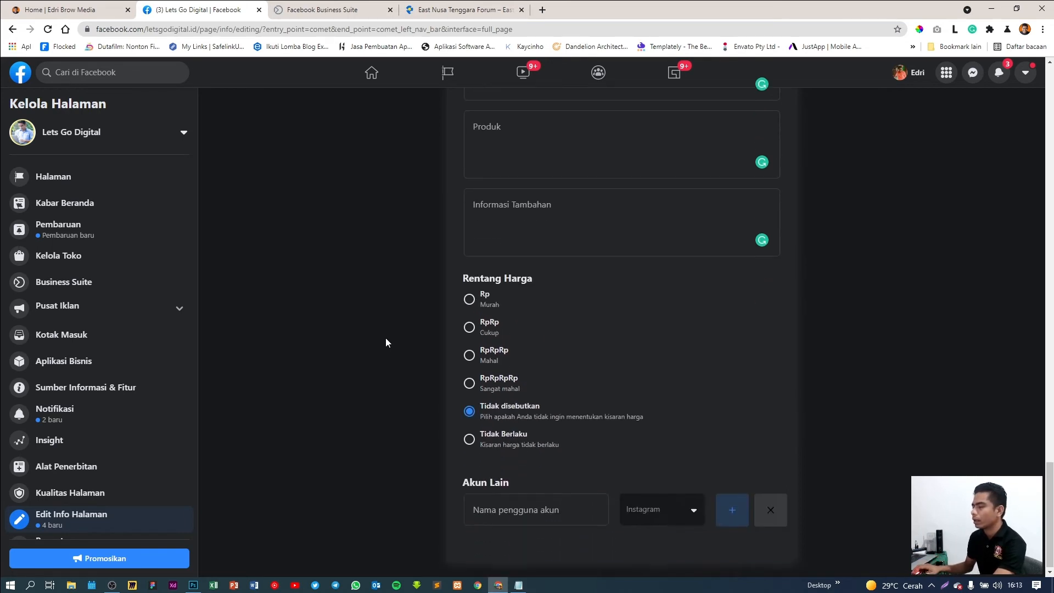
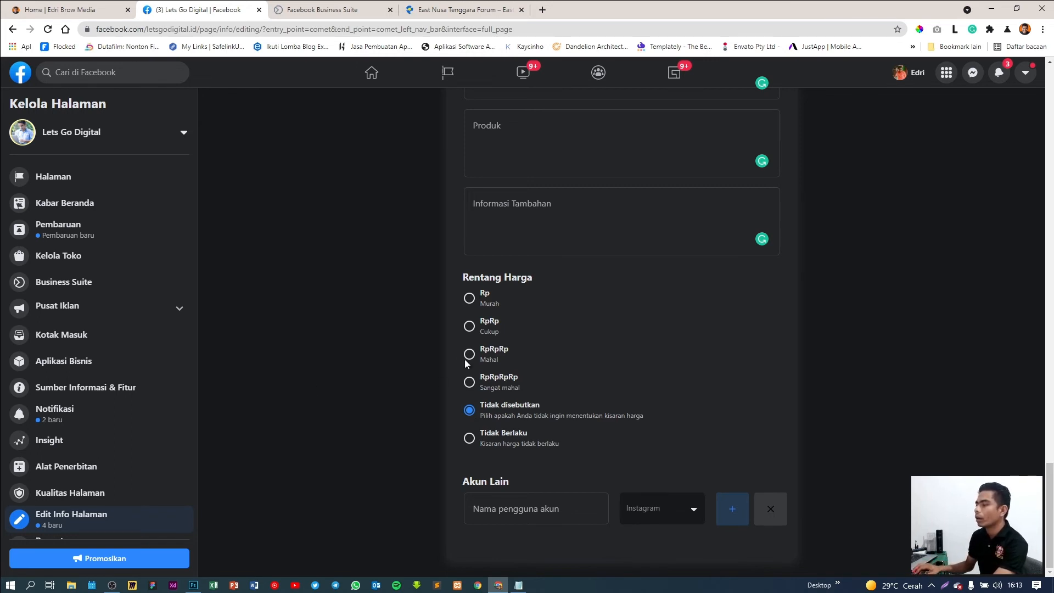
# Set the price range to RpRp (Cukup) and keep Instagram as the linked account platform
pyautogui.click(470, 326)
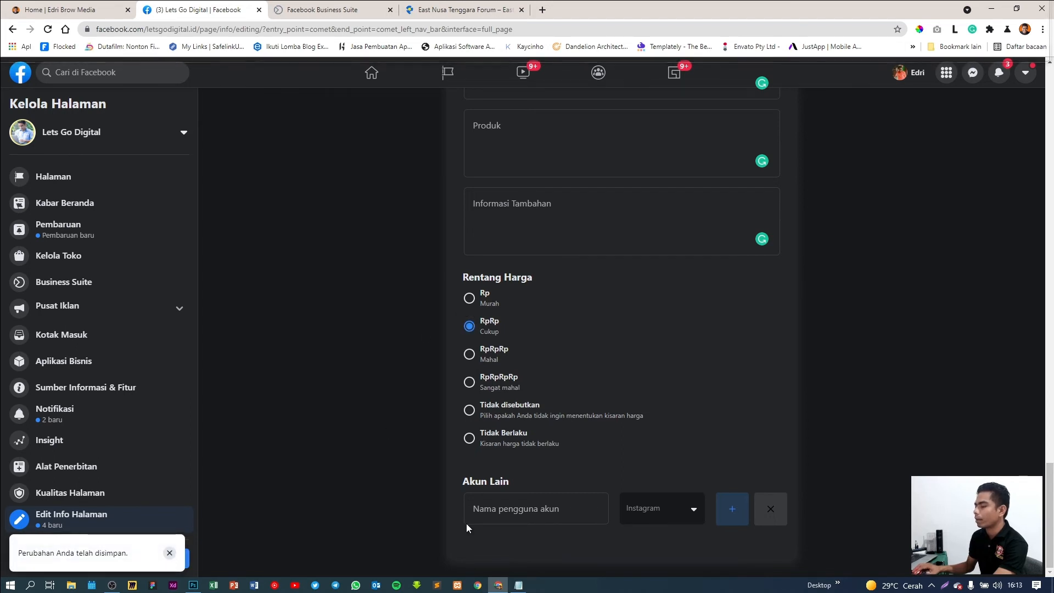
pyautogui.click(541, 505)
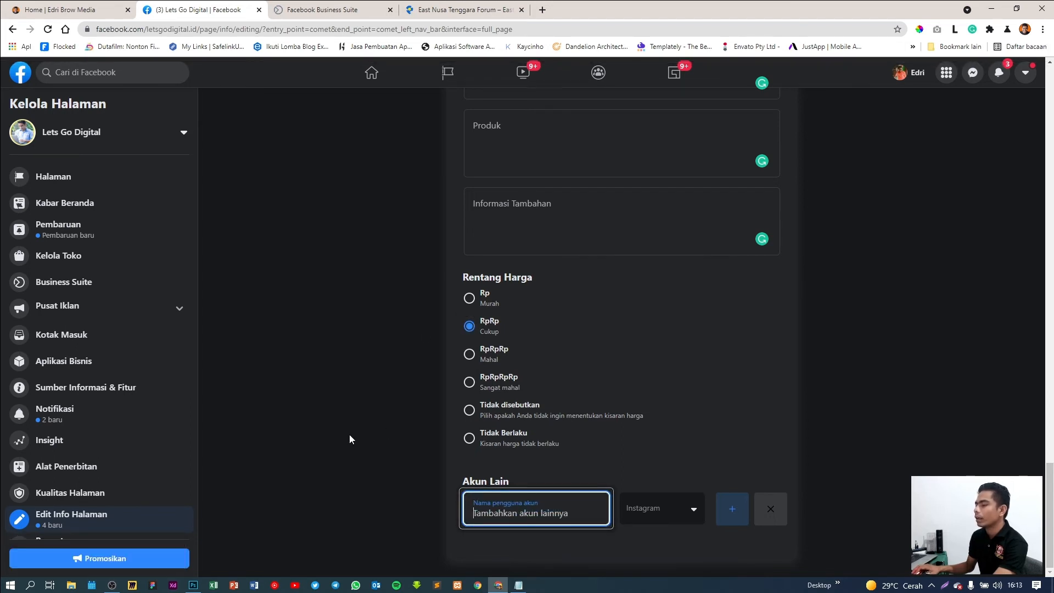
pyautogui.click(670, 515)
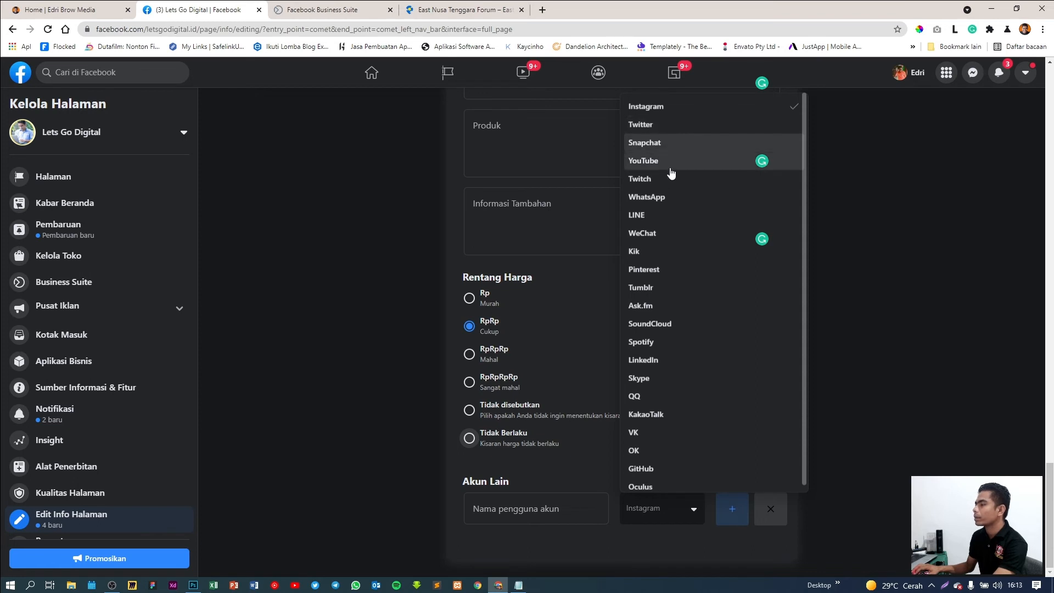
pyautogui.scroll(-1, 654, 374)
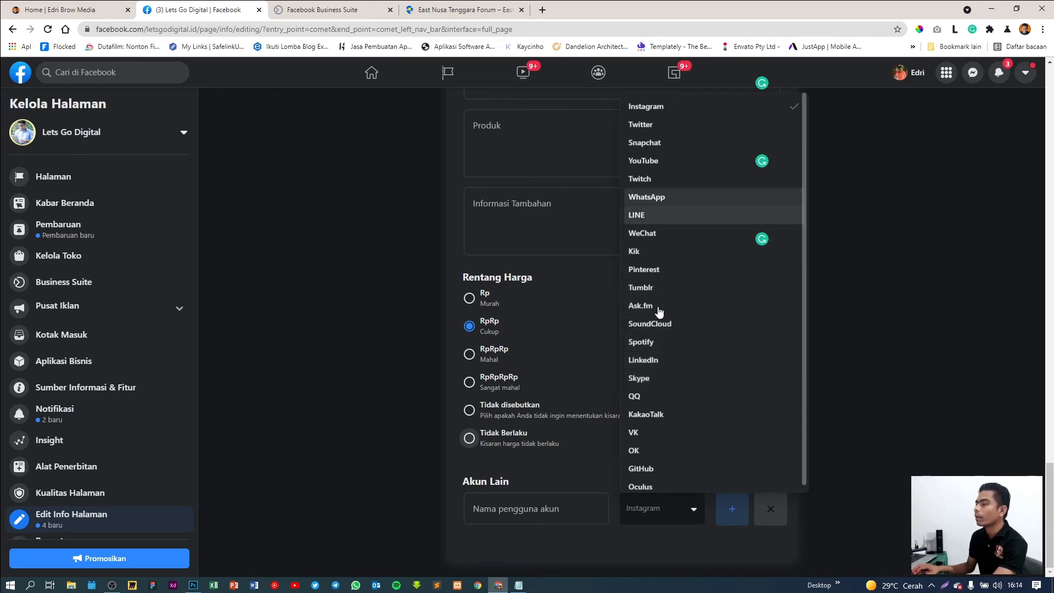
pyautogui.click(665, 109)
# Save the Instagram username letsgodigital_id and add a second, blank account row
pyautogui.click(542, 514)
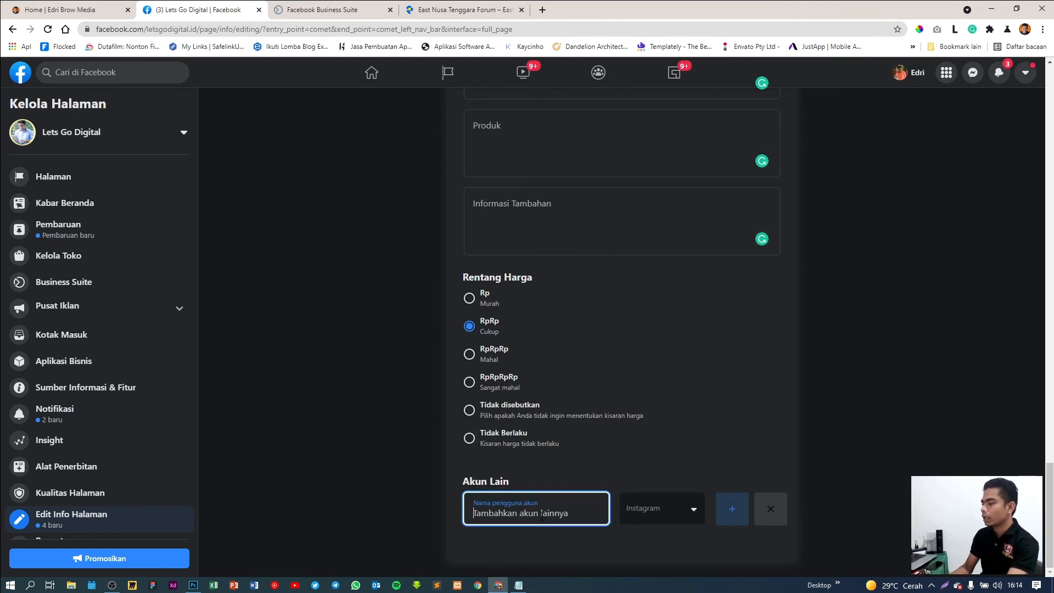
pyautogui.write('letsh')
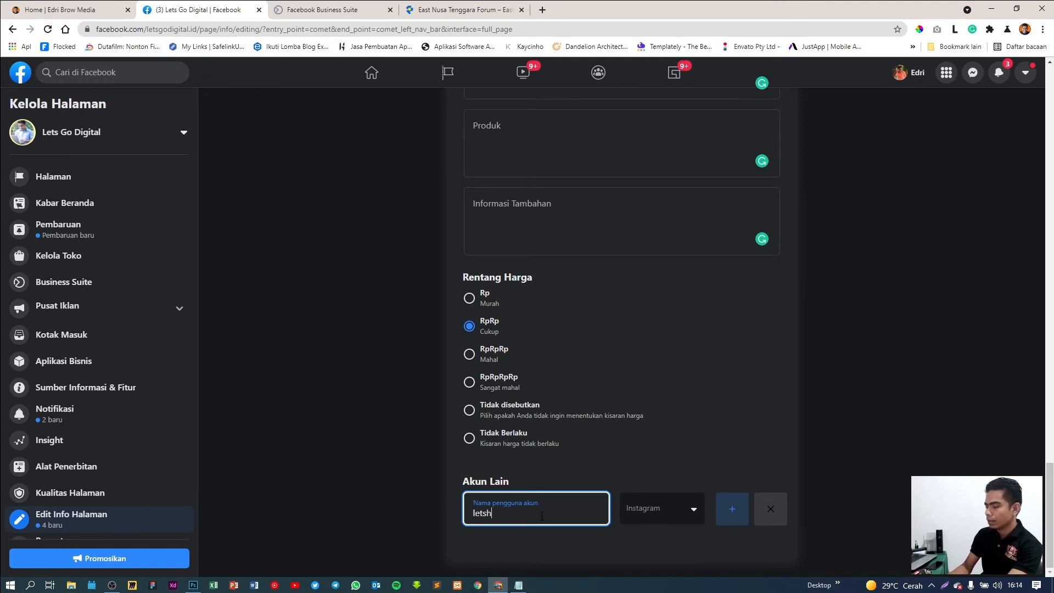
pyautogui.press('BackSpace')
pyautogui.write('godigital')
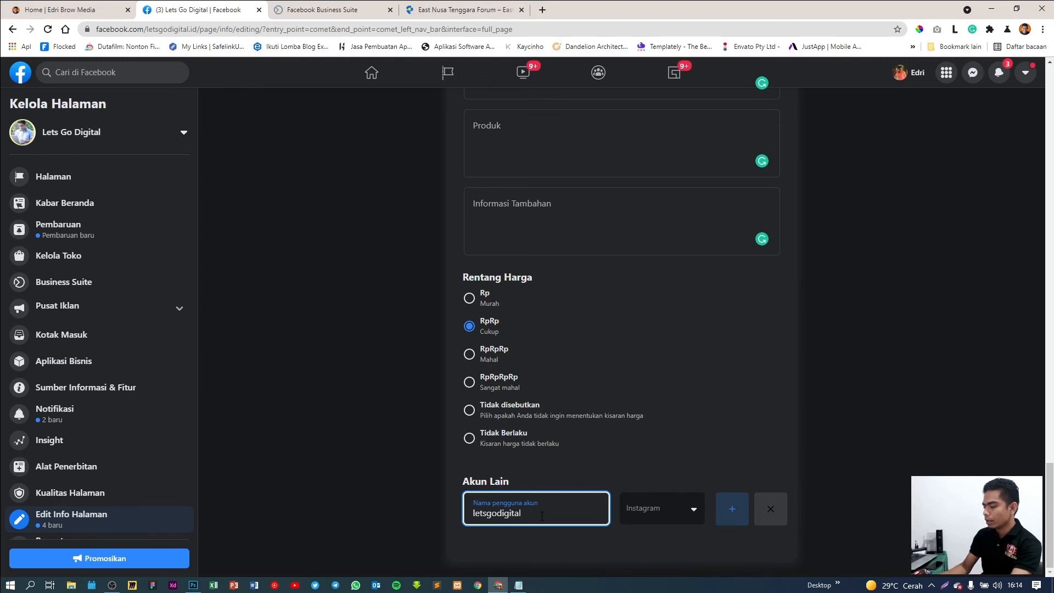
pyautogui.write('_id')
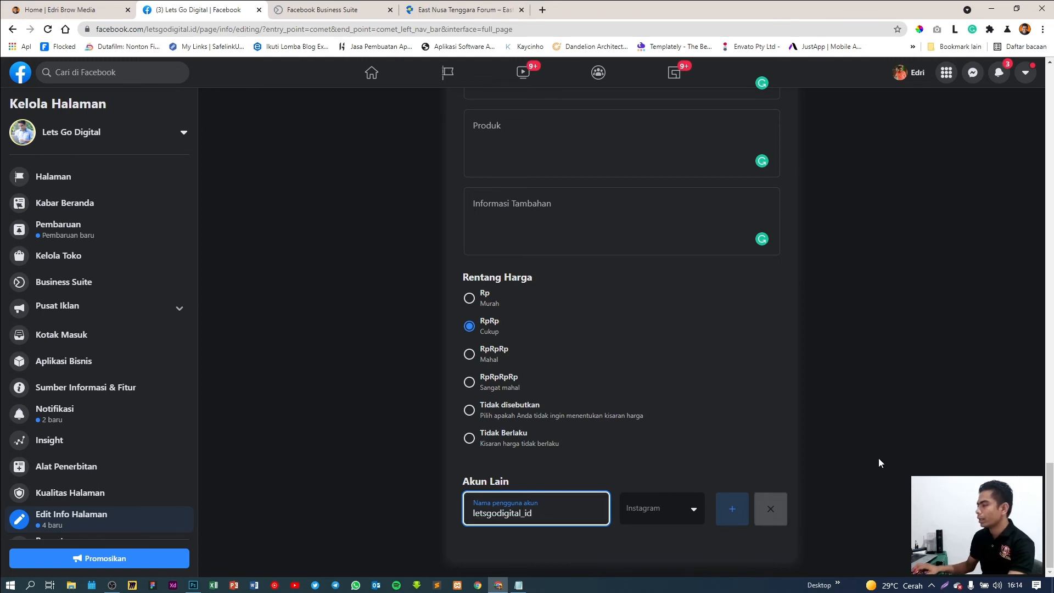
pyautogui.click(935, 421)
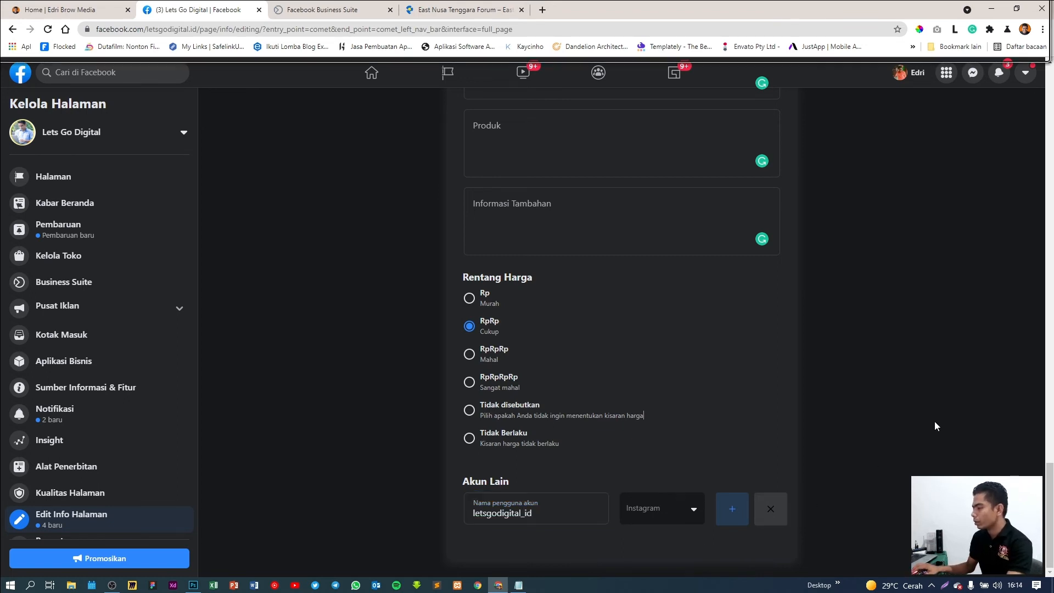
pyautogui.click(731, 513)
# Set the second account to YouTube with the channel URL, save it, and return to the form's top
pyautogui.scroll(-1, 696, 467)
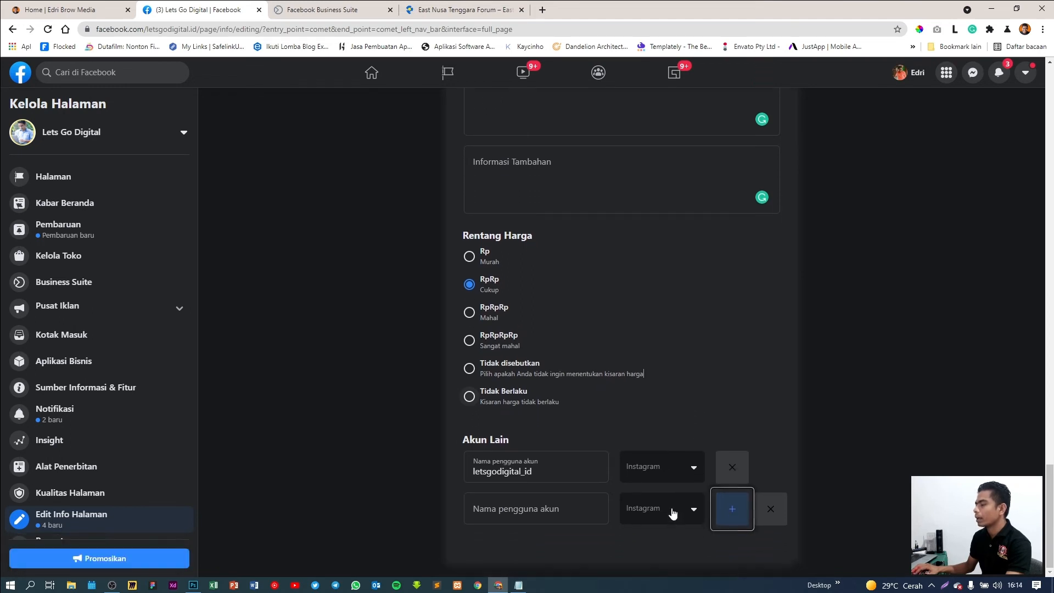
pyautogui.click(670, 510)
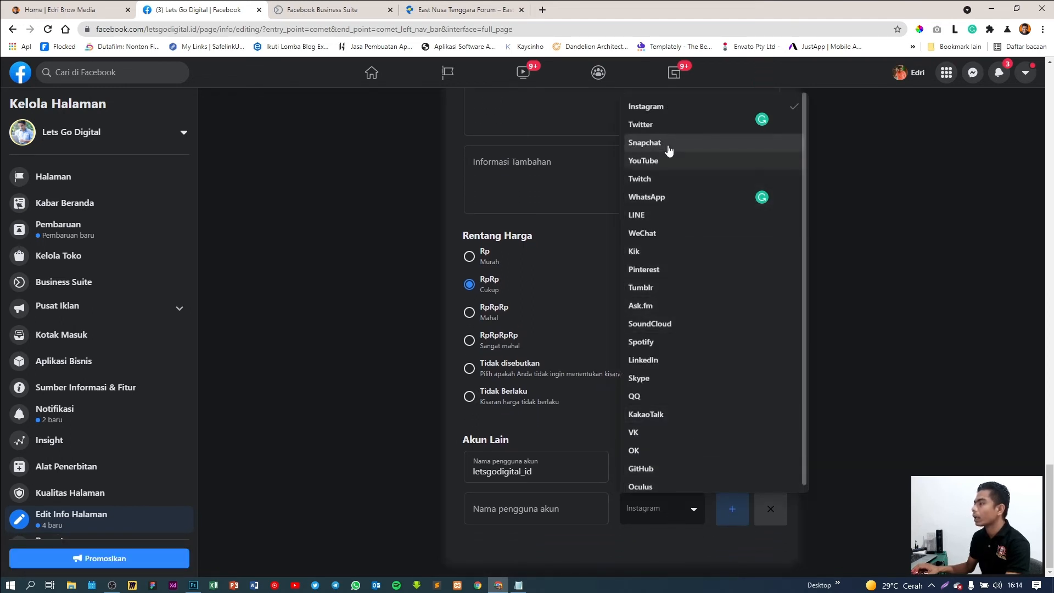
pyautogui.click(670, 165)
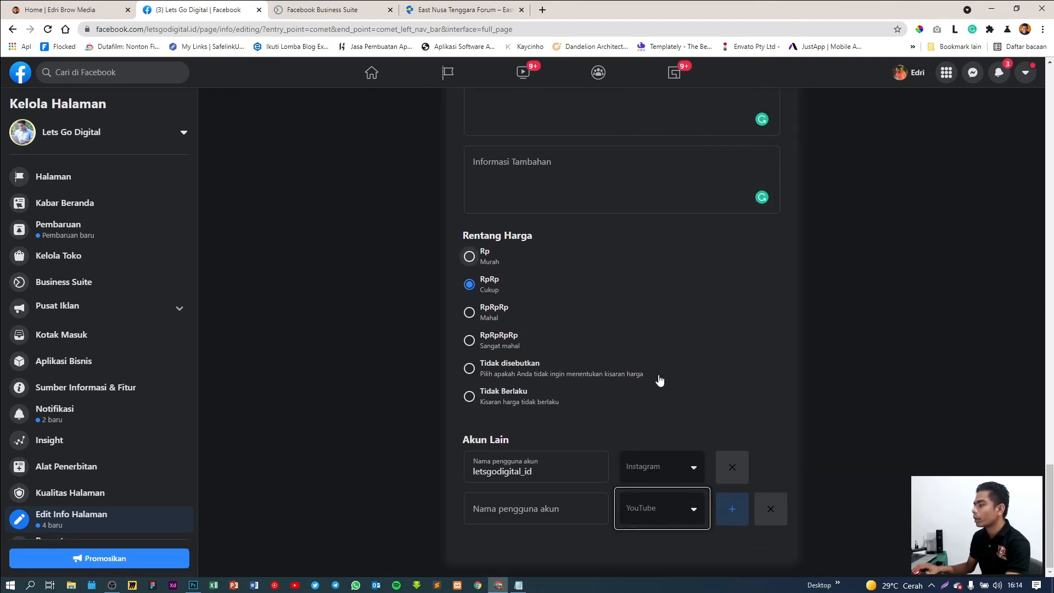
pyautogui.click(529, 509)
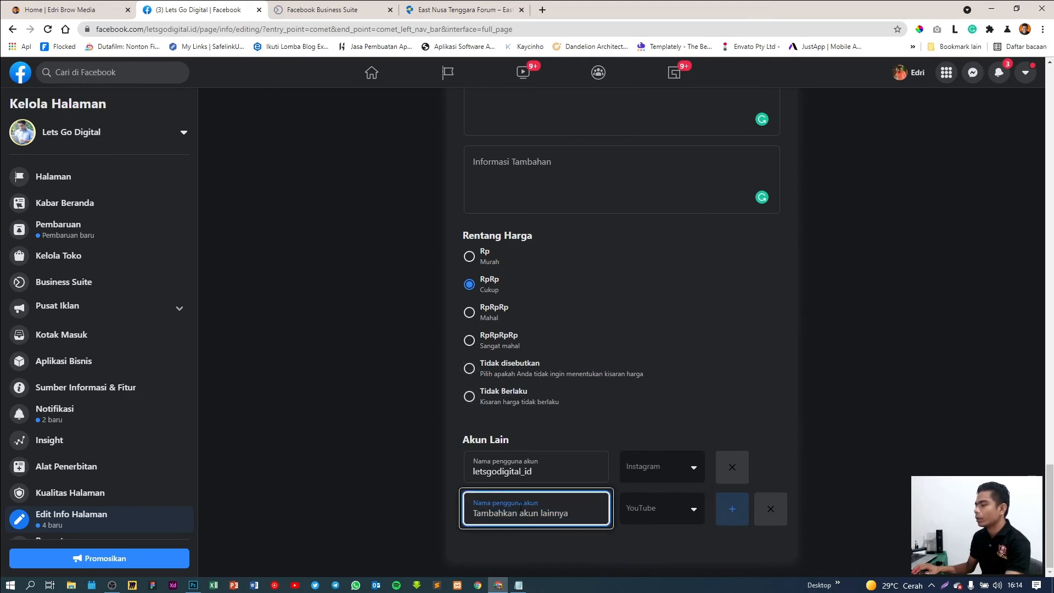
pyautogui.write('ht')
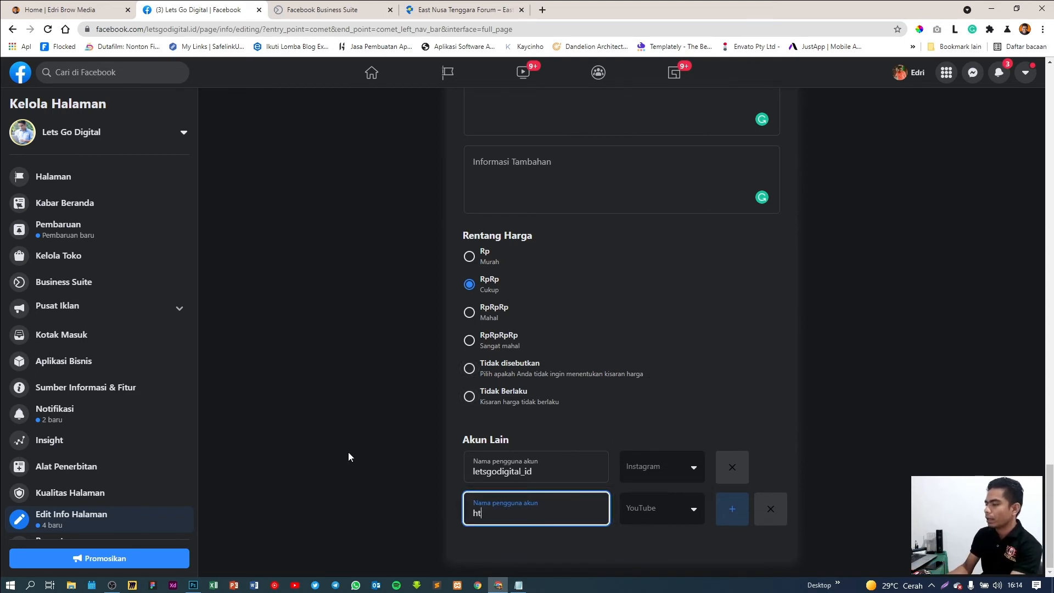
pyautogui.write('tps')
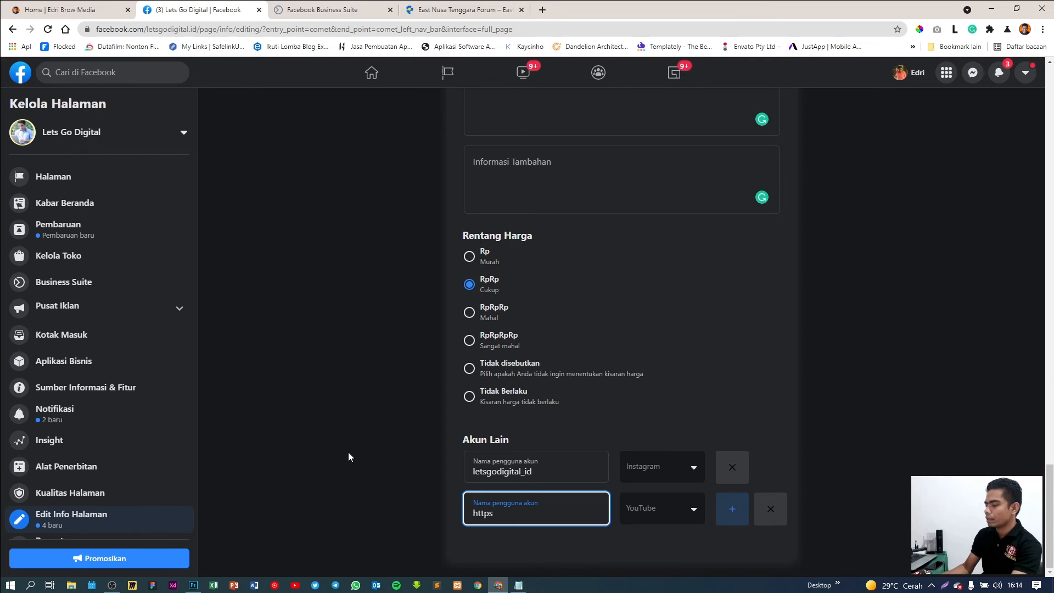
pyautogui.write('://')
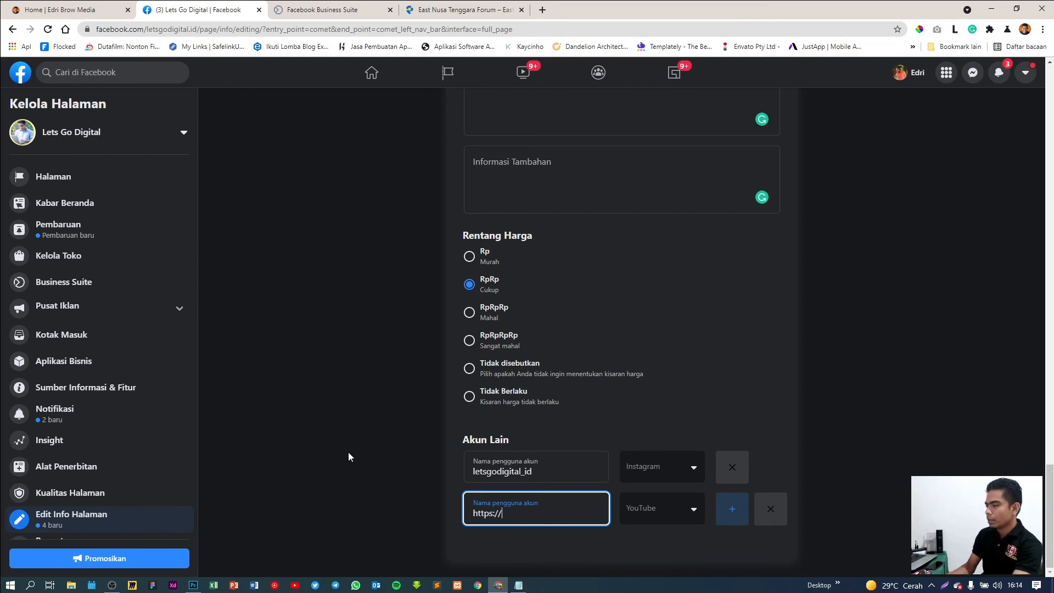
pyautogui.write('wwww')
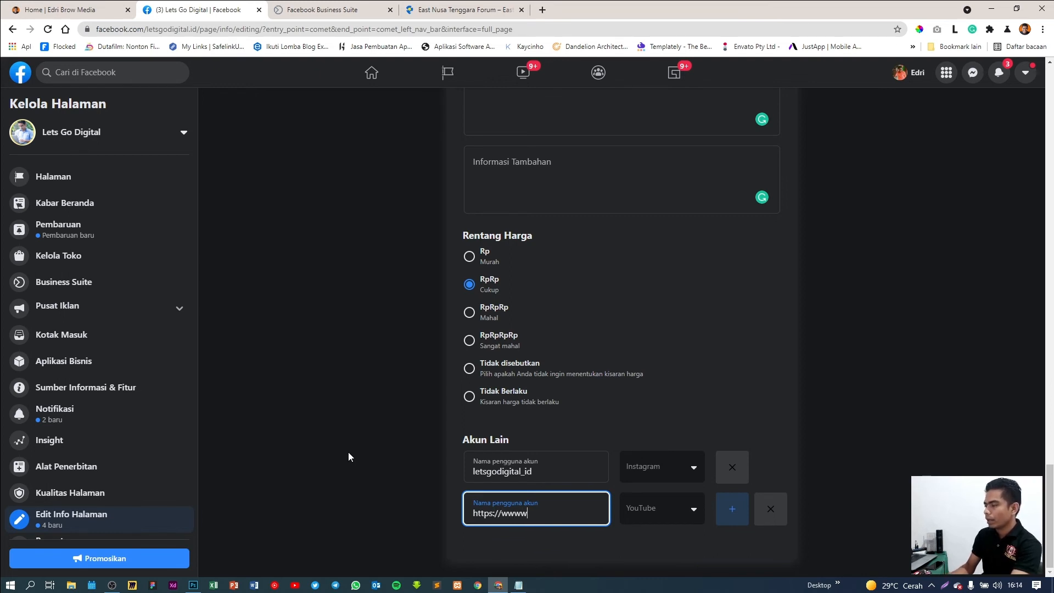
pyautogui.press('BackSpace')
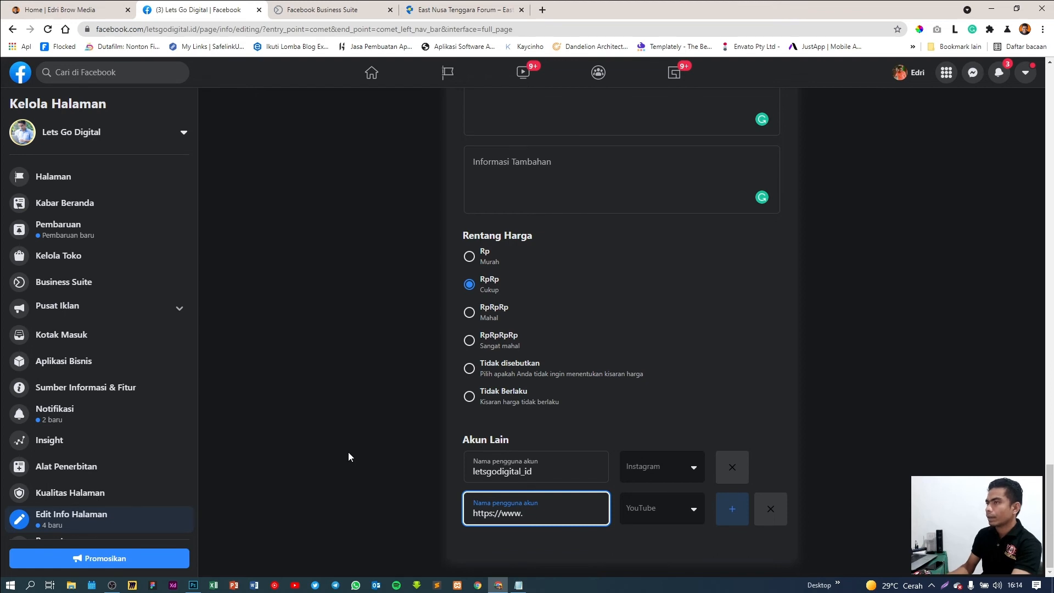
pyautogui.write('.y')
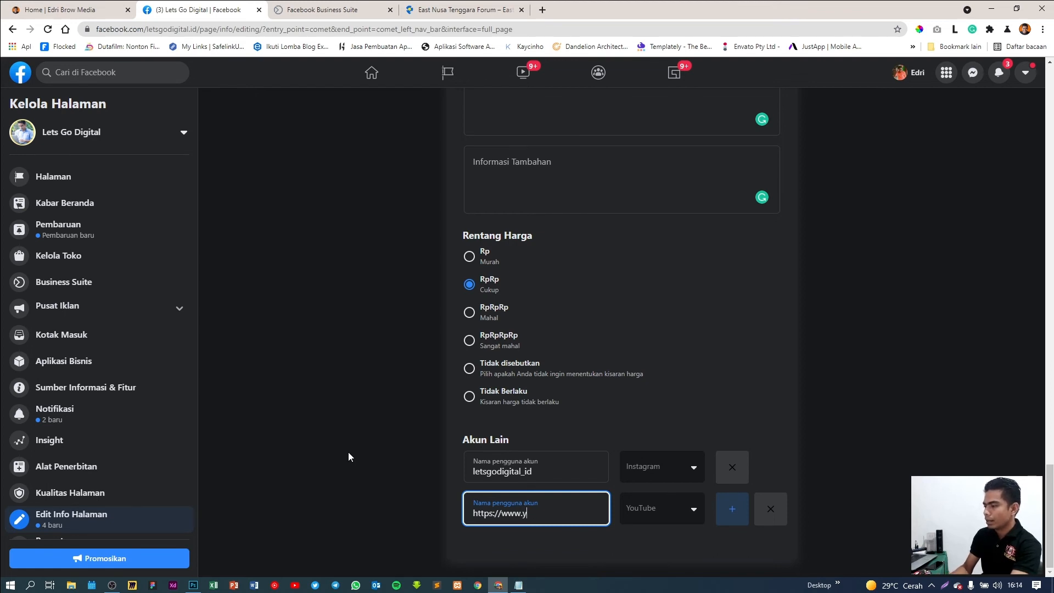
pyautogui.write('ou')
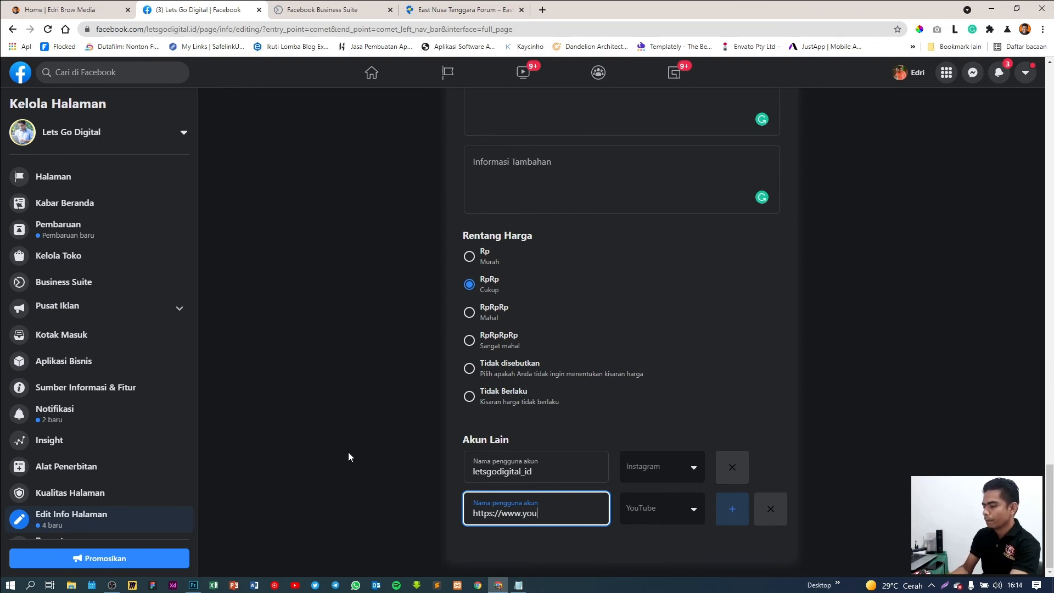
pyautogui.write('rtube.com')
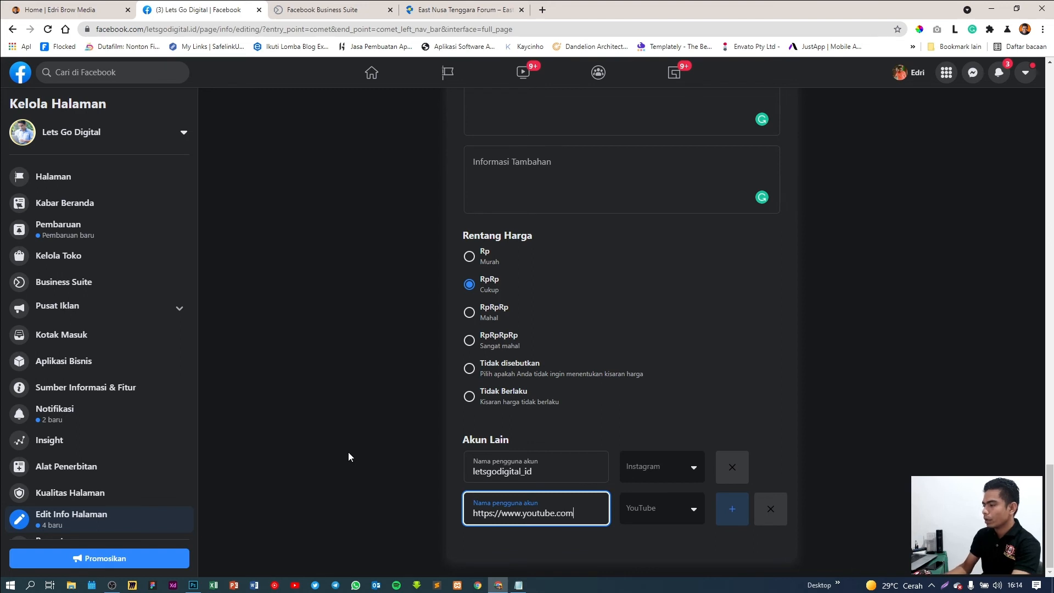
pyautogui.write('/c/')
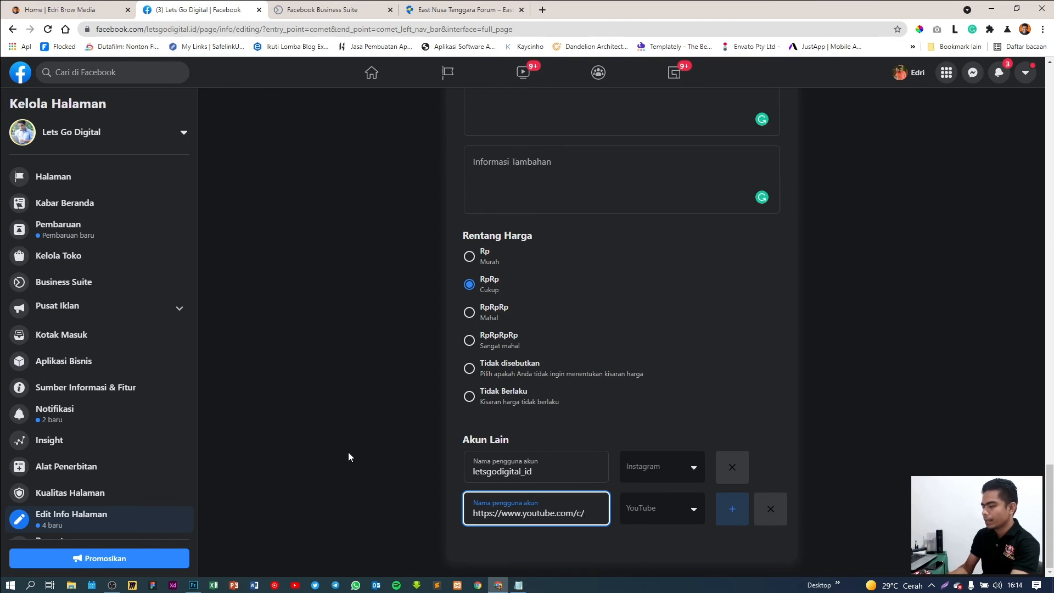
pyautogui.write('Edribrow')
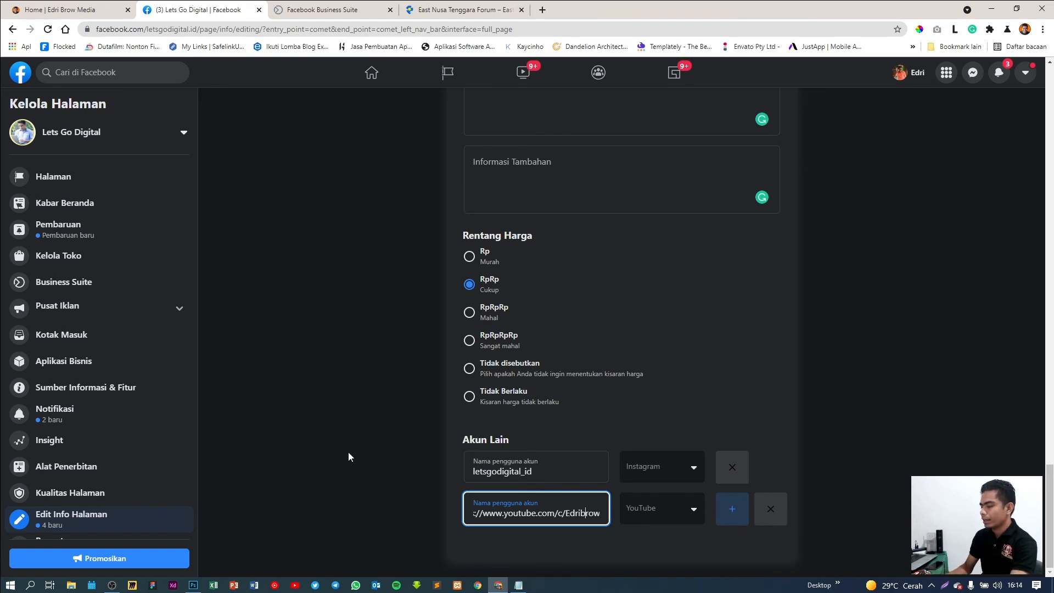
pyautogui.click(348, 453)
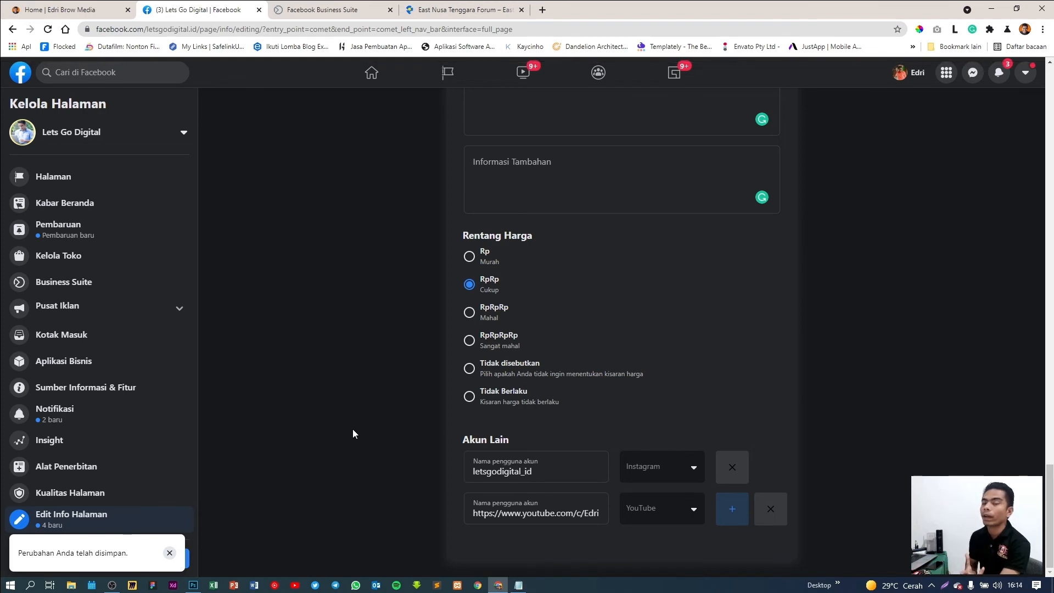
pyautogui.scroll(15, 905, 433)
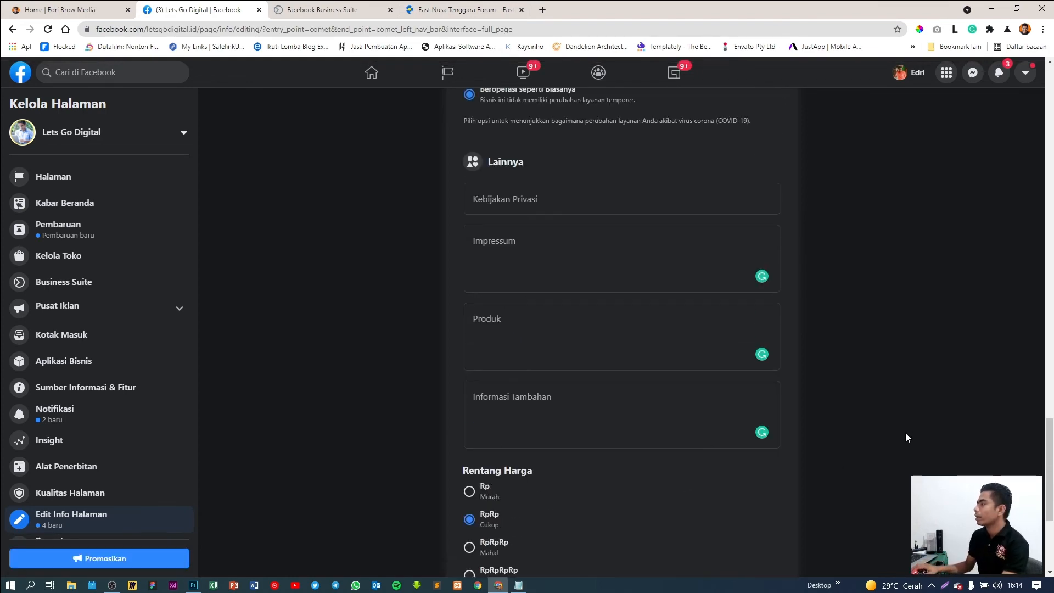
pyautogui.scroll(15, 908, 433)
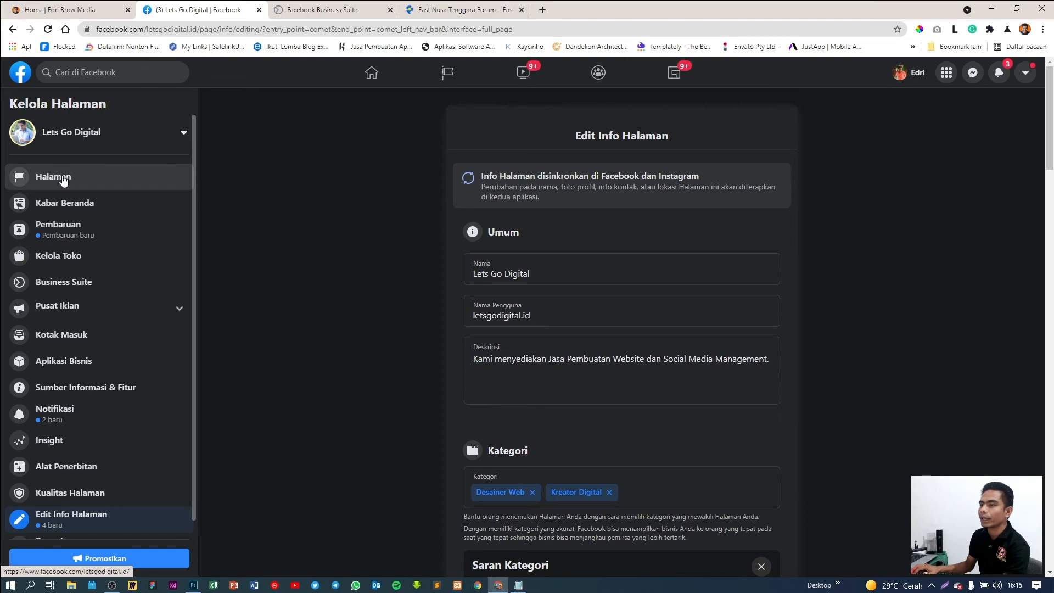
# Open the Lets Go Digital Page and check the About section's new price range and accounts
pyautogui.click(64, 177)
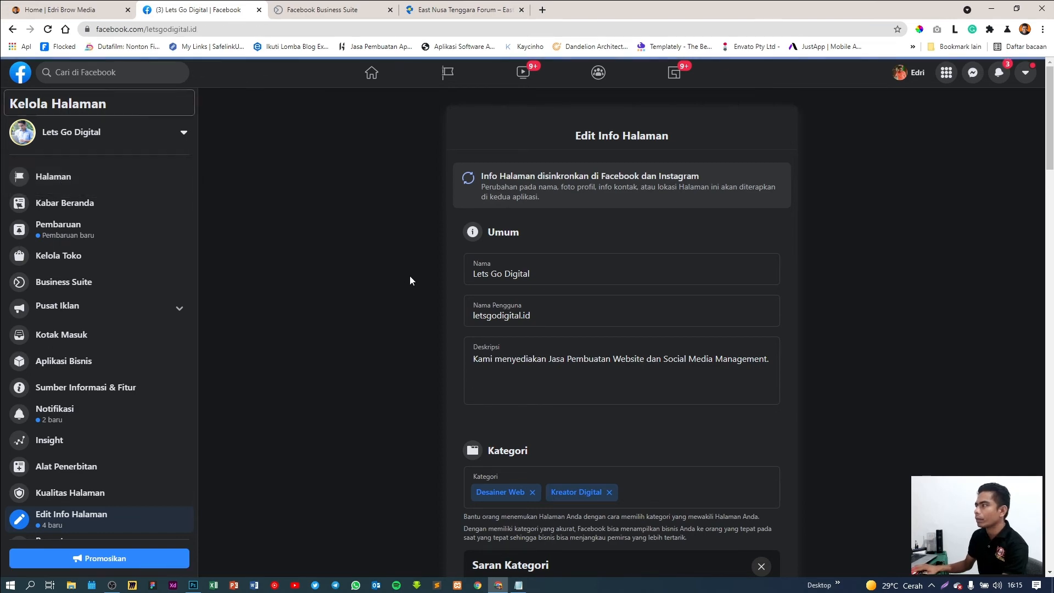
pyautogui.scroll(-10, 351, 338)
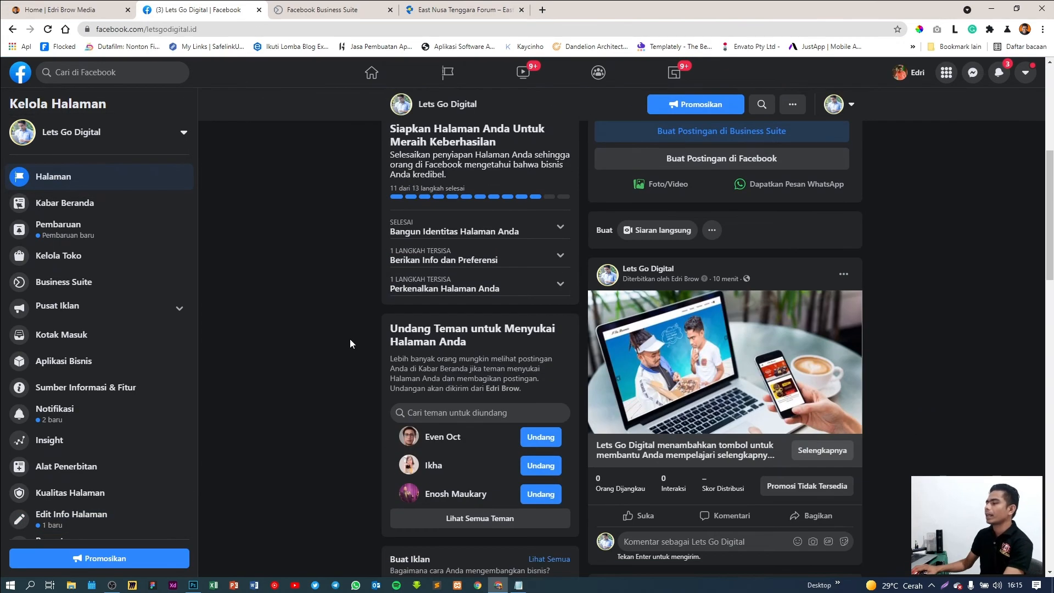
pyautogui.scroll(-3, 350, 339)
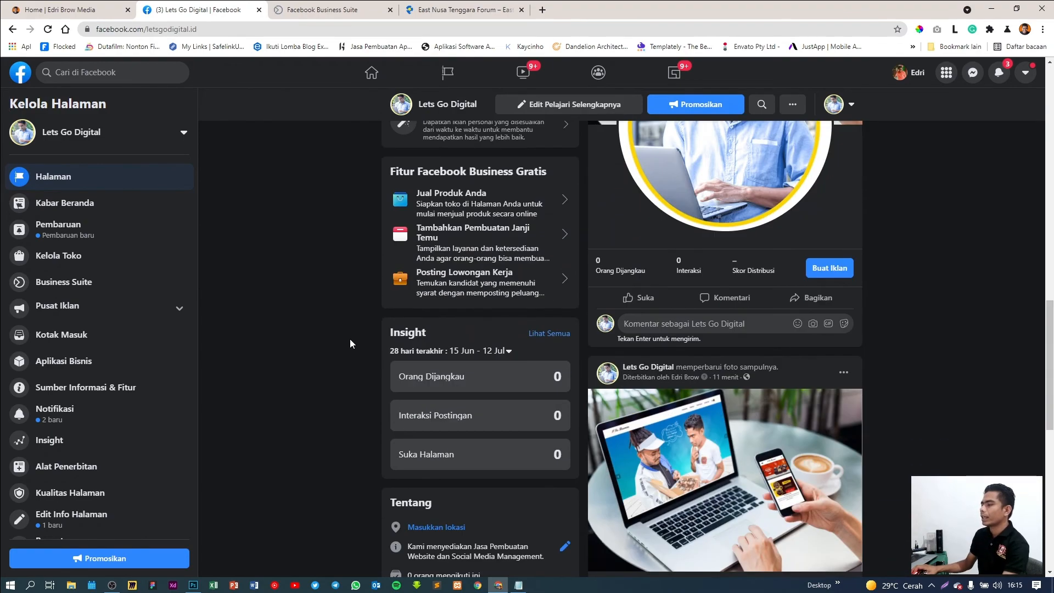
pyautogui.scroll(5, 351, 338)
pyautogui.scroll(-13, 832, 381)
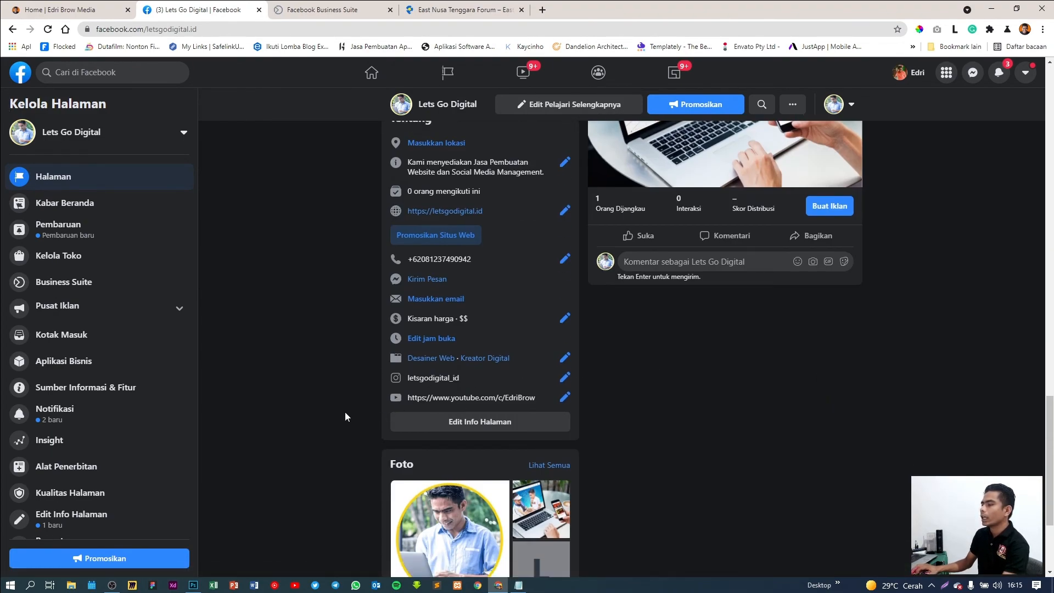
pyautogui.scroll(6, 507, 366)
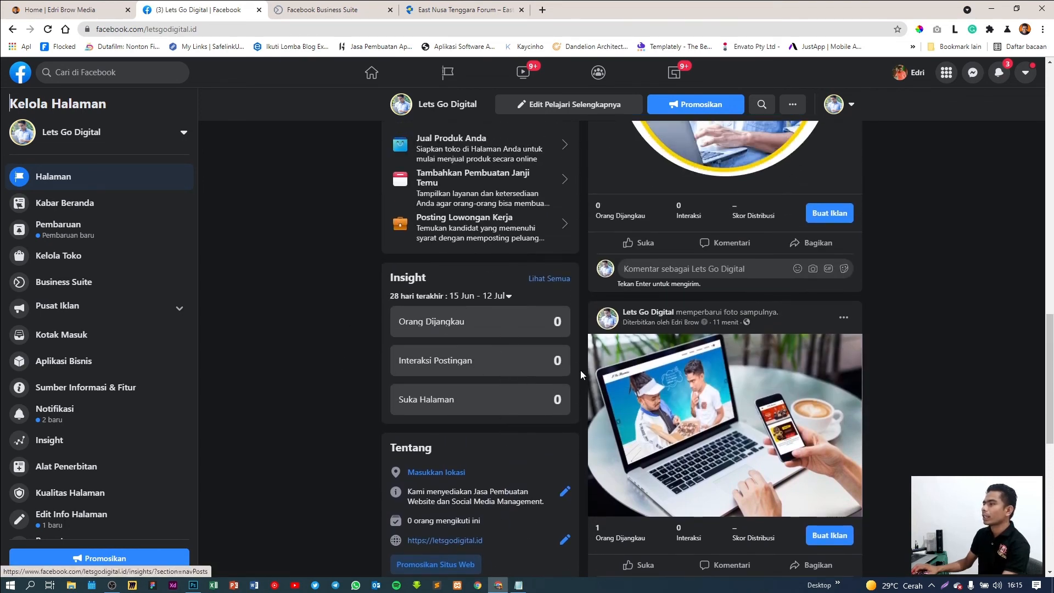
pyautogui.scroll(3, 520, 410)
pyautogui.scroll(-10, 520, 410)
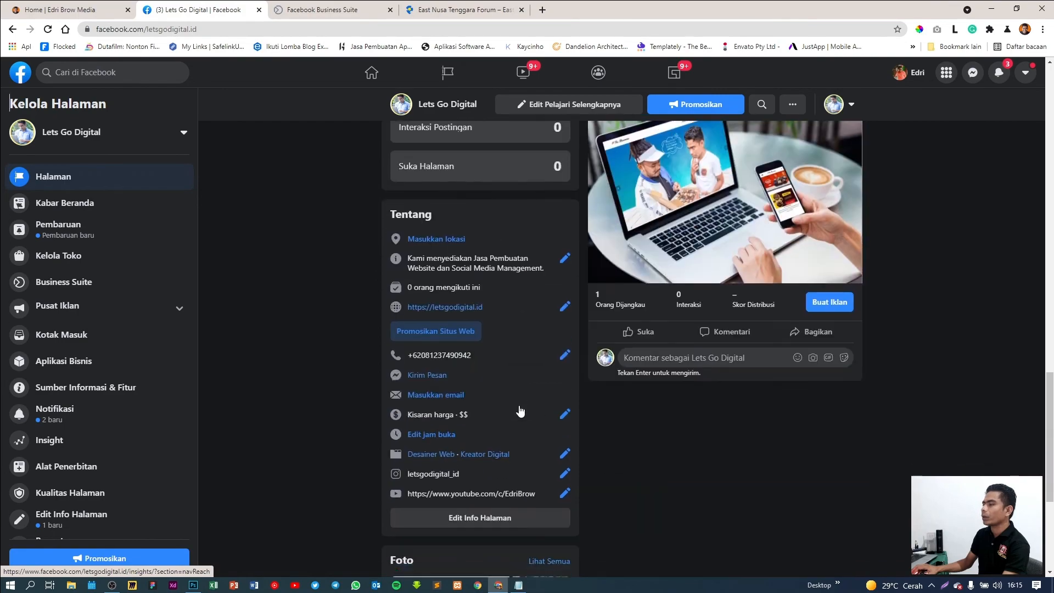
pyautogui.scroll(20, 520, 410)
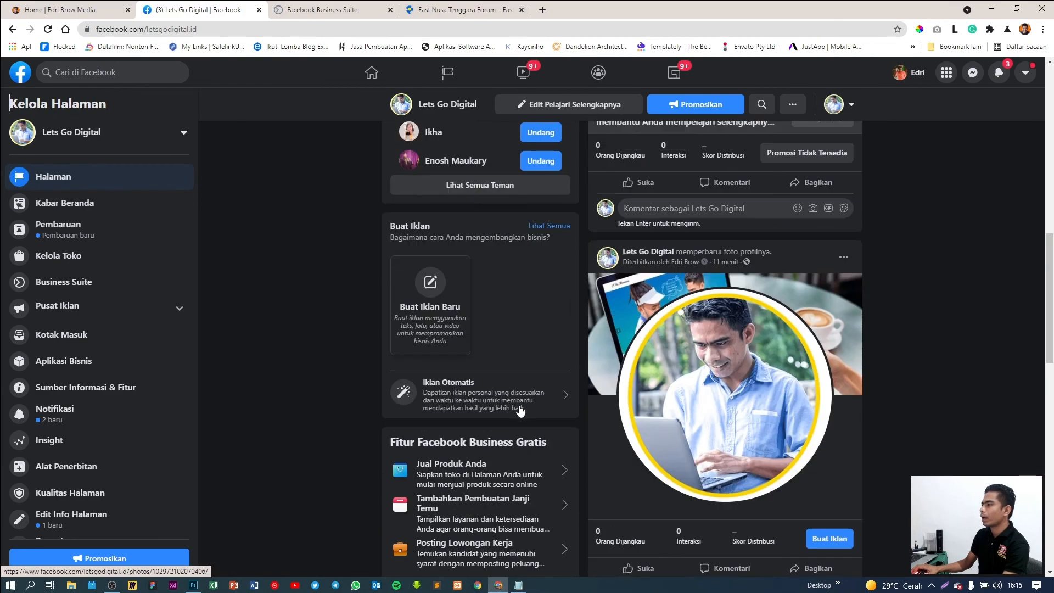
pyautogui.scroll(1, 519, 405)
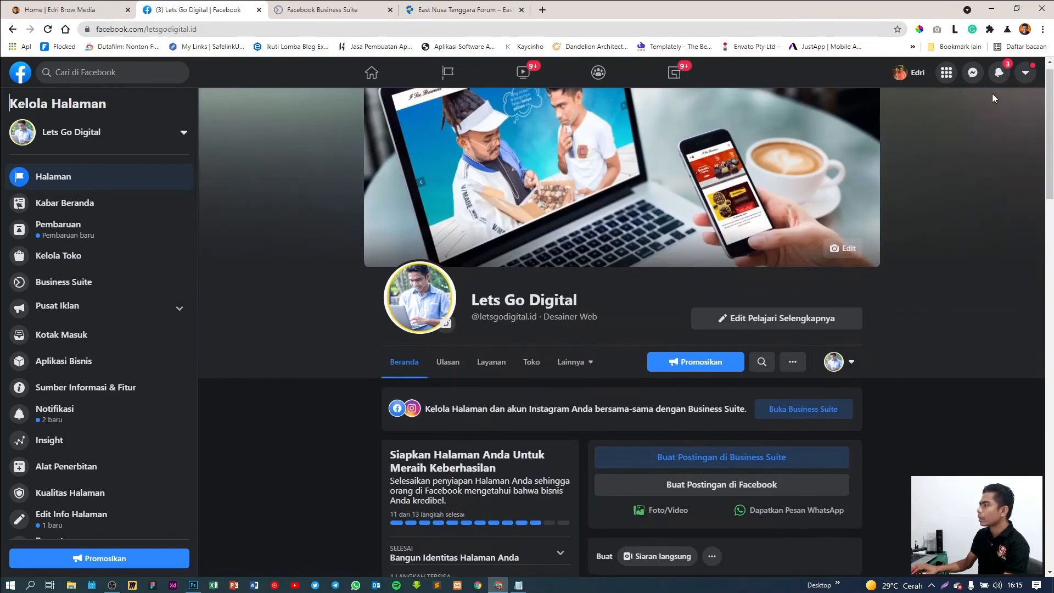
# Glance at the Page notifications, then go to the Business Suite tab
pyautogui.click(1000, 72)
pyautogui.press('Escape')
pyautogui.scroll(1, 894, 341)
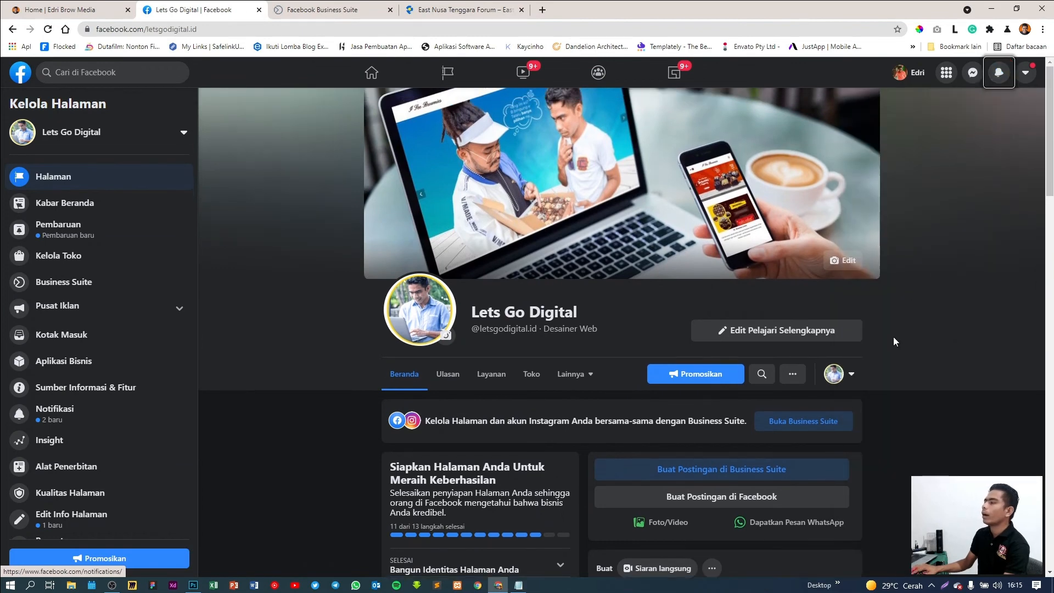
pyautogui.click(894, 338)
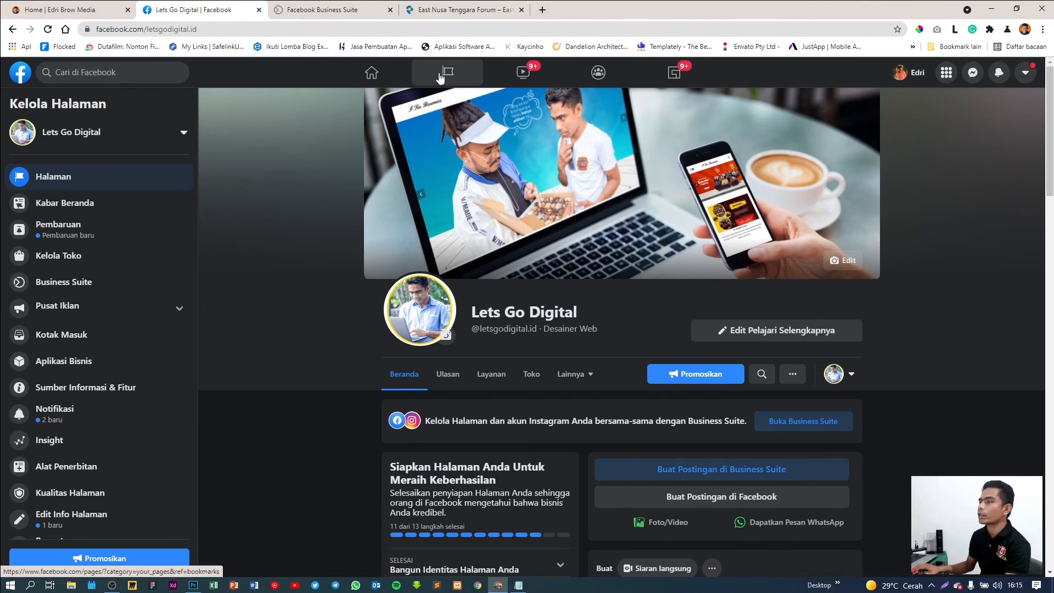
pyautogui.click(351, 12)
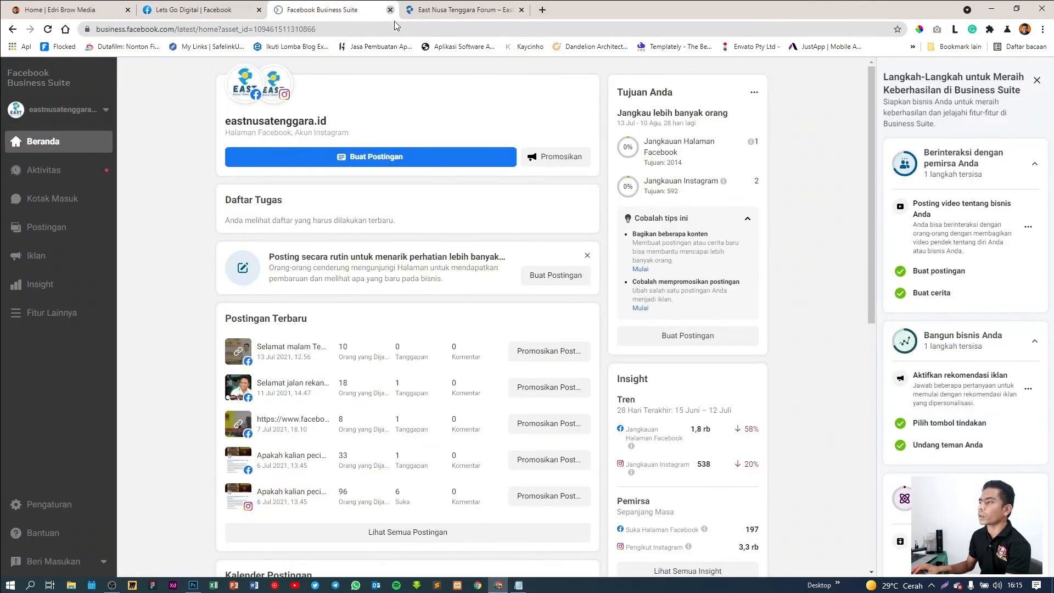
# Close the Business Suite and forum tabs and start a fresh browser tab
pyautogui.click(389, 9)
pyautogui.click(389, 10)
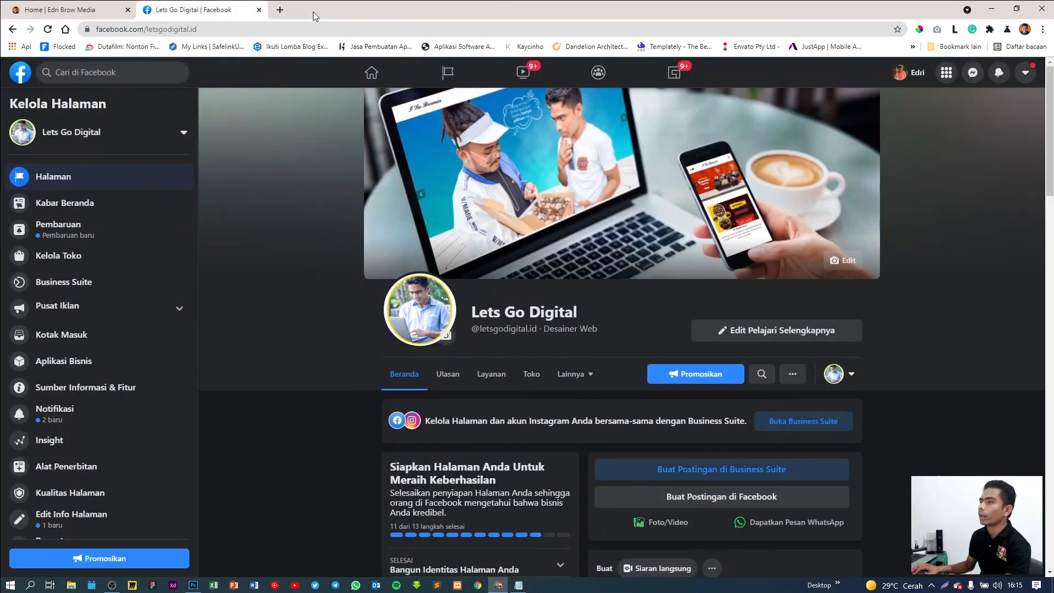
pyautogui.click(280, 10)
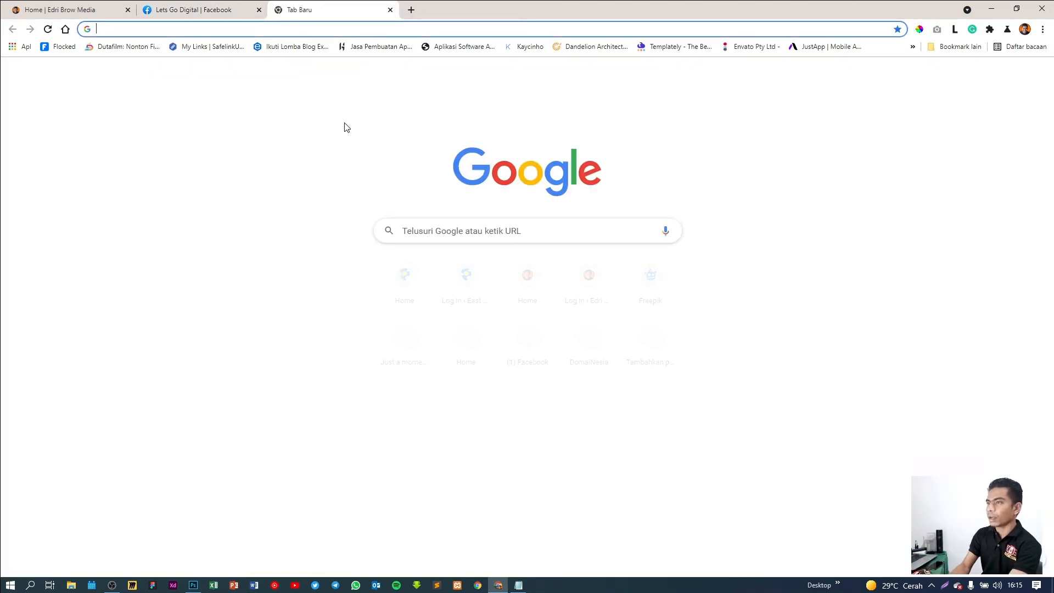
# Search Google for 'facebook business suite' and open the Business Suite overview result
pyautogui.write('face')
pyautogui.press('Down')
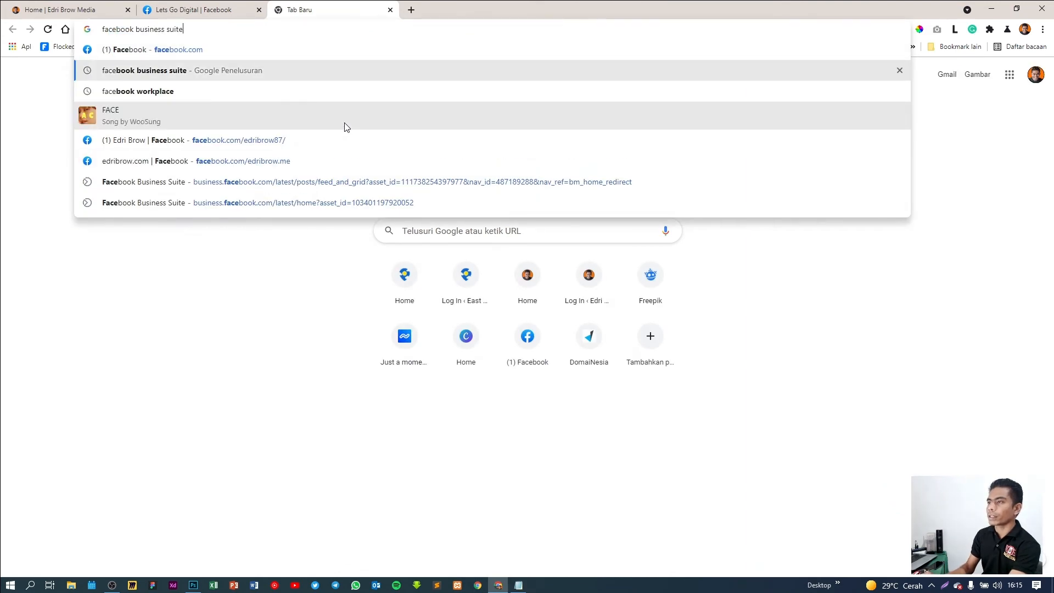
pyautogui.press('Return')
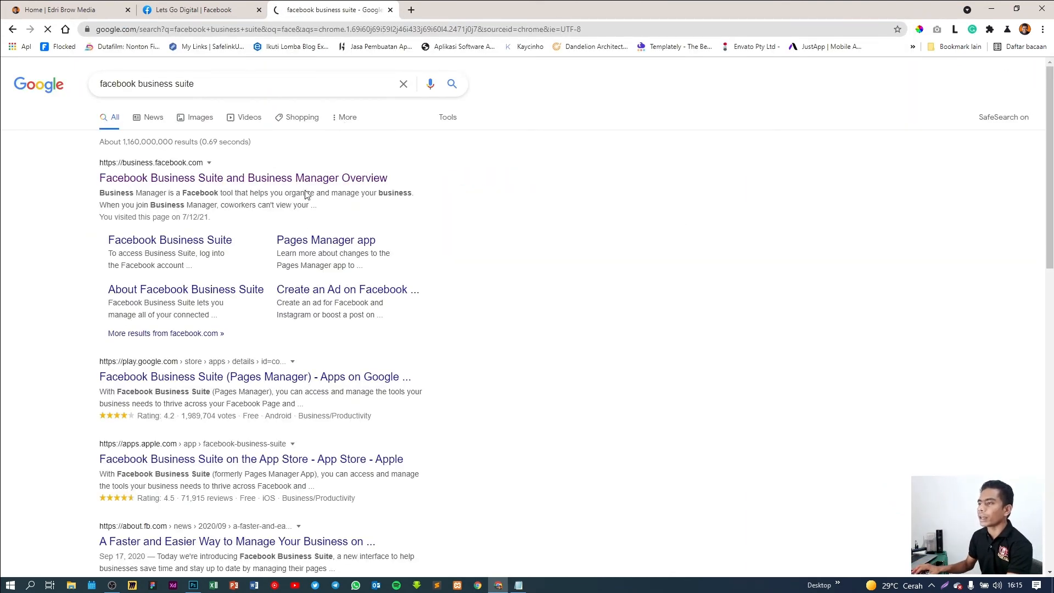
pyautogui.click(292, 180)
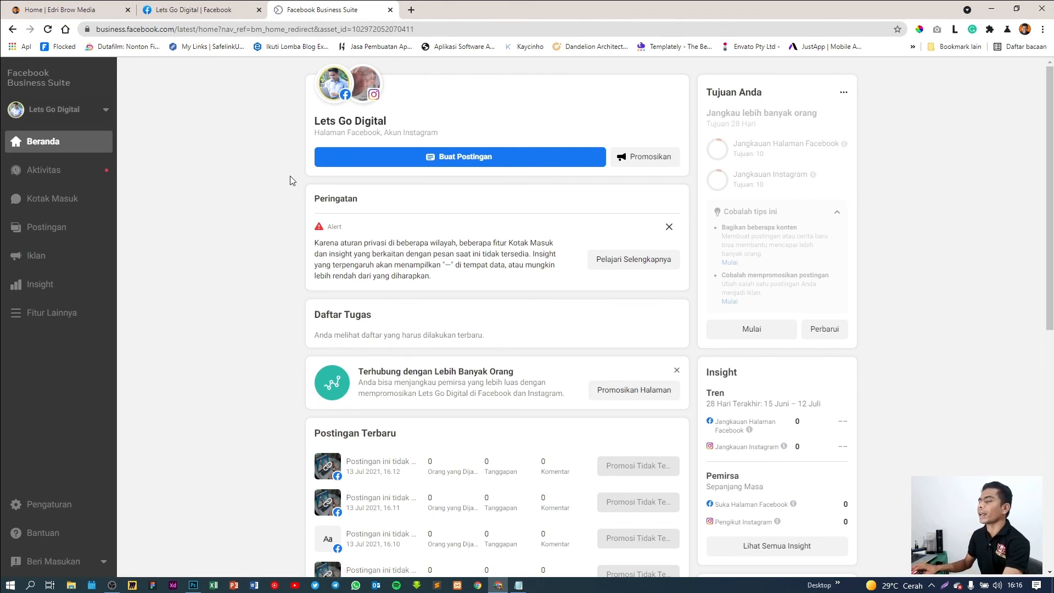
# Close the extra Business Suite tab and launch Business Suite from the Lets Go Digital Page sidebar
pyautogui.click(390, 10)
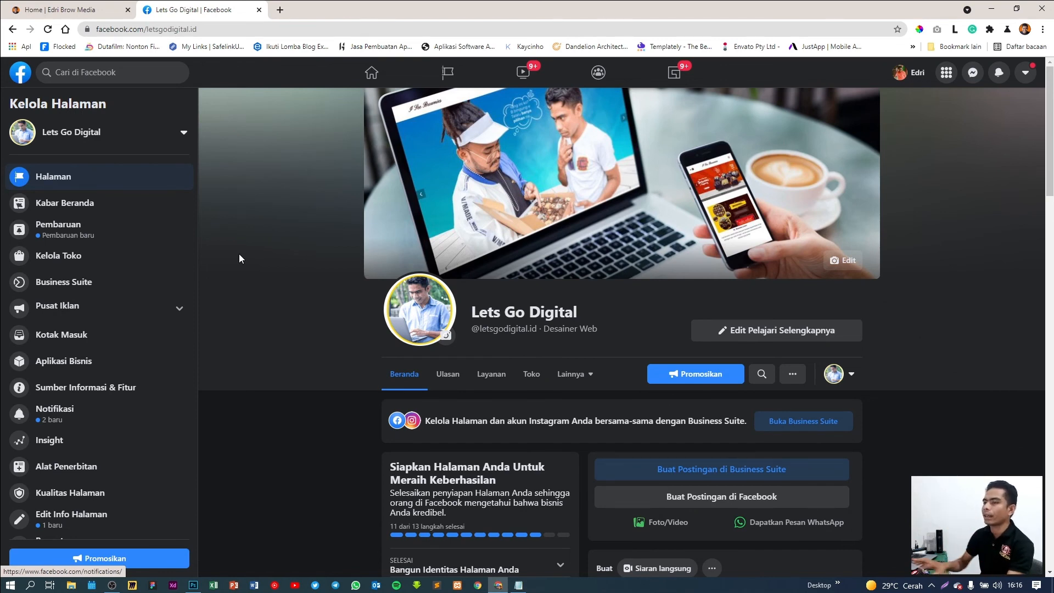
pyautogui.click(85, 289)
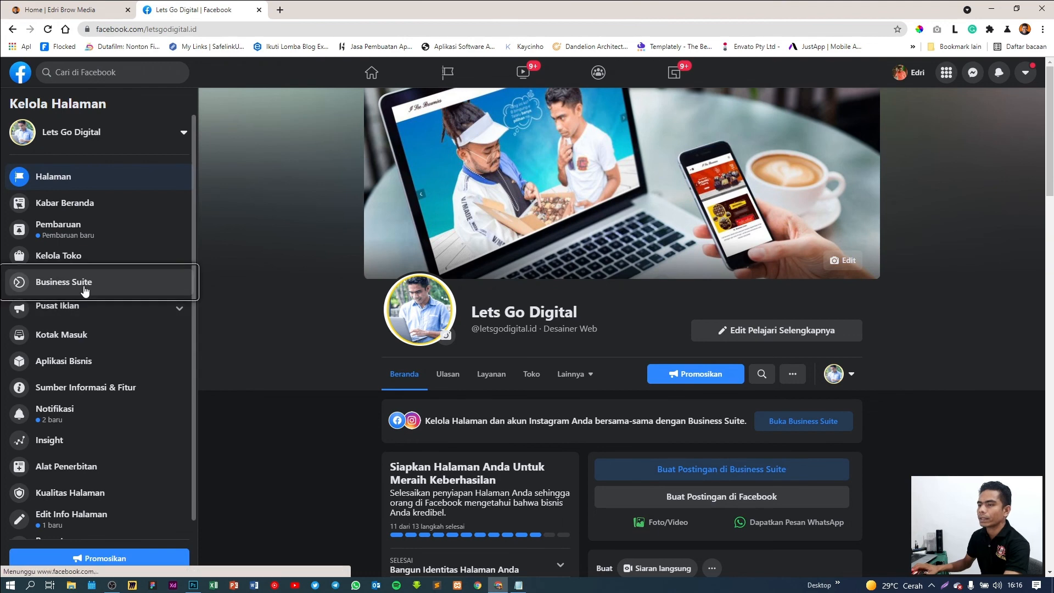